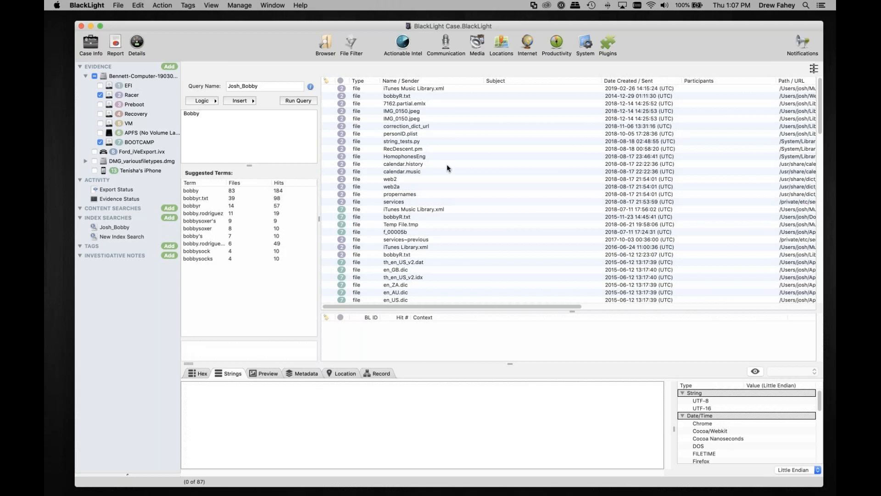
Review the index search results through to the final emails and messages, widening the Type column to show full type names.
scroll(447, 164, "down", 15)
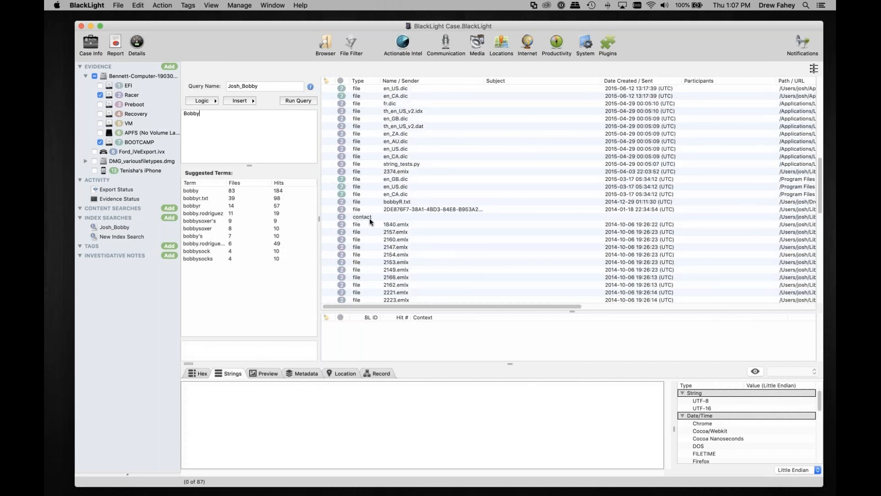
scroll(370, 219, "down", 6)
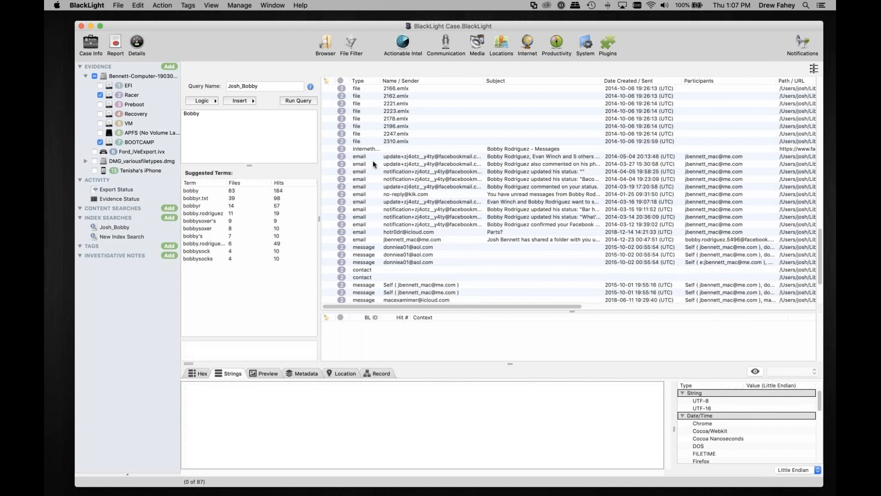
left_click_drag(380, 78, 409, 78)
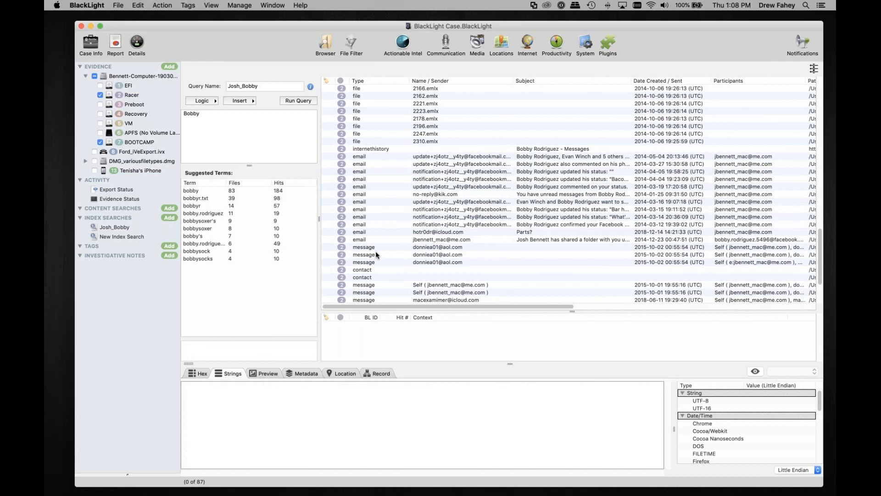
scroll(377, 271, "down", 3)
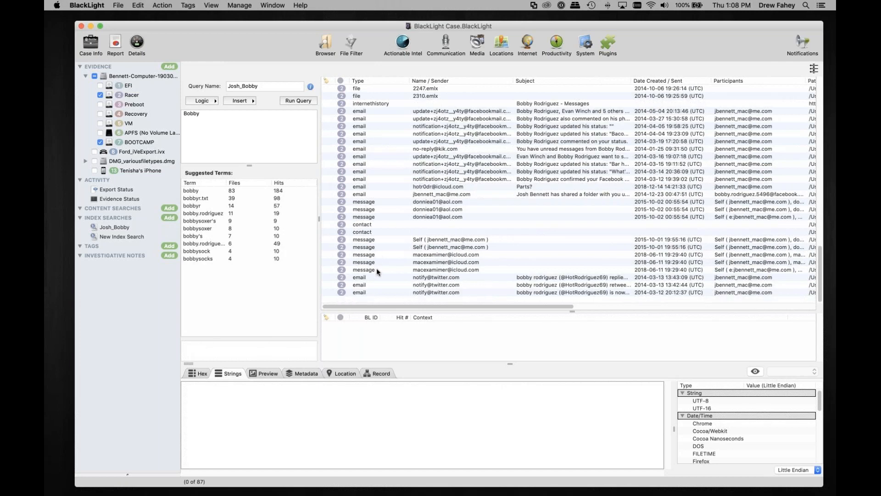
Inspect both search hits in the 2014-05-04 Facebook update email and highlight the matched subject text in its strings view.
left_click(441, 111)
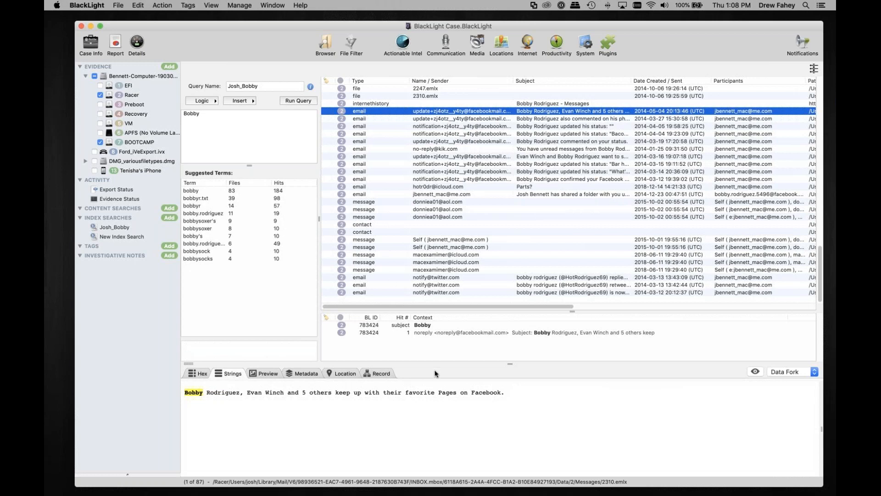
left_click(417, 326)
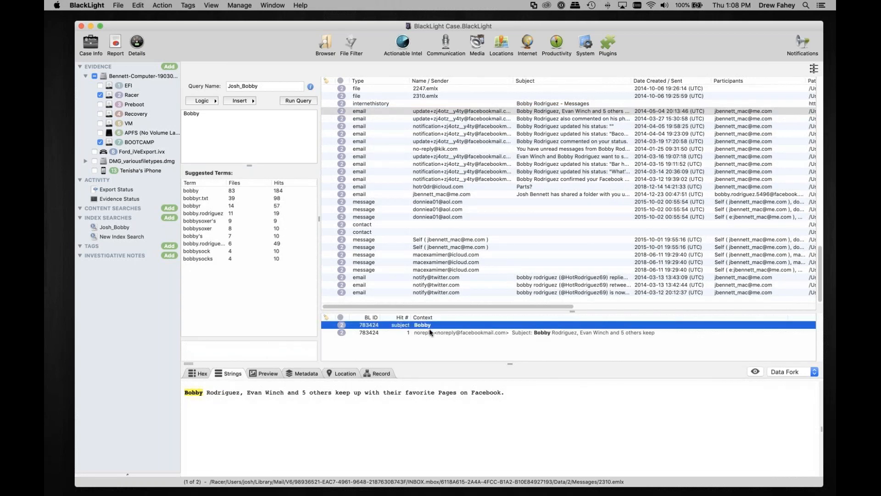
left_click(427, 334)
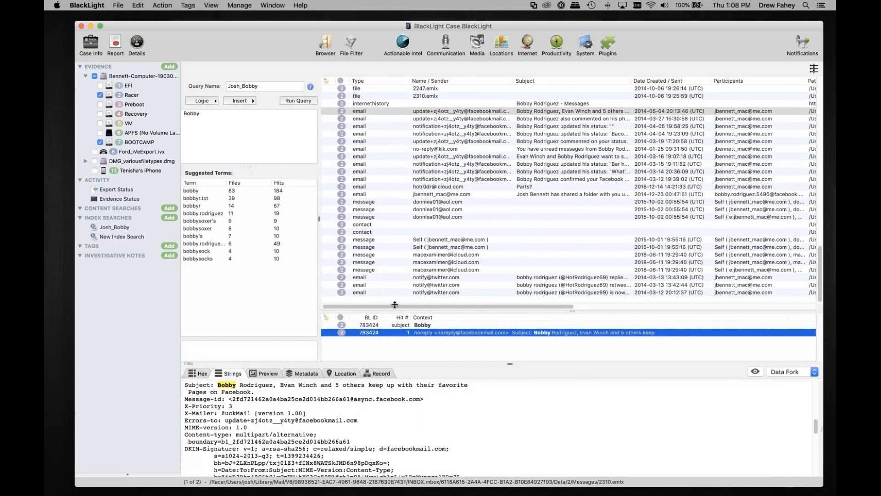
left_click_drag(197, 385, 239, 386)
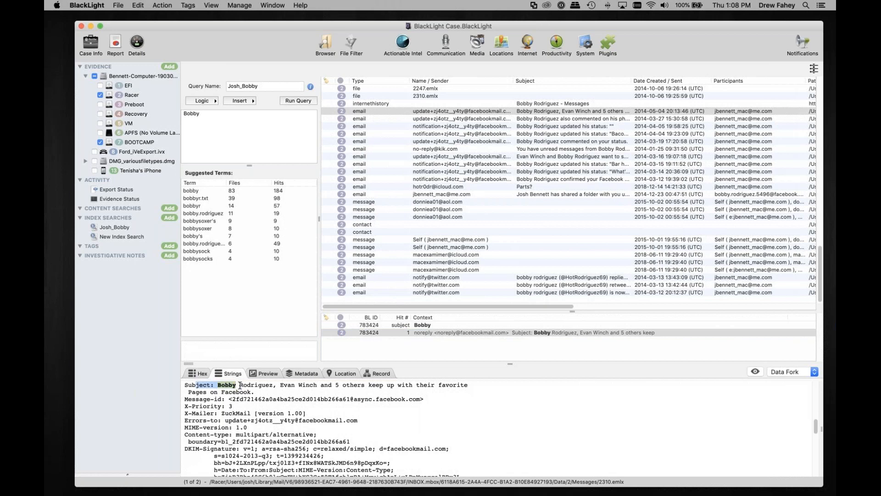
left_click(390, 332)
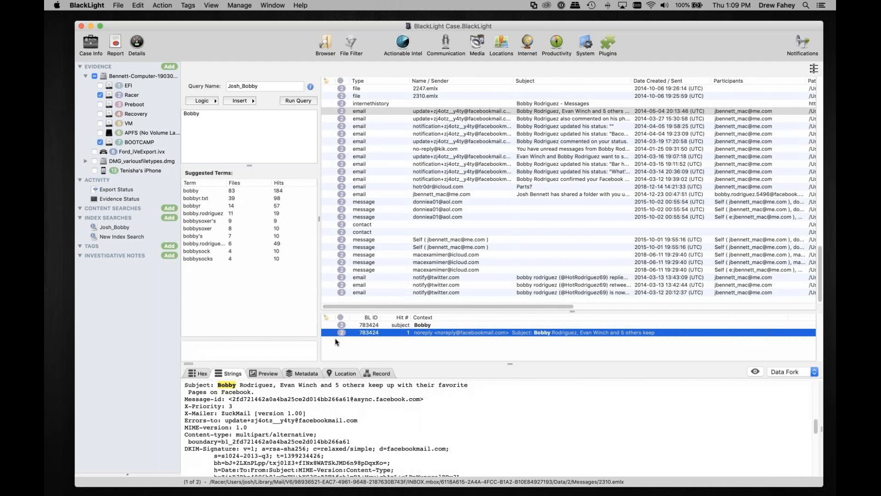
Check the evidence status for which volumes have been indexed, and reopen the Josh_Bobby index search.
left_click(134, 199)
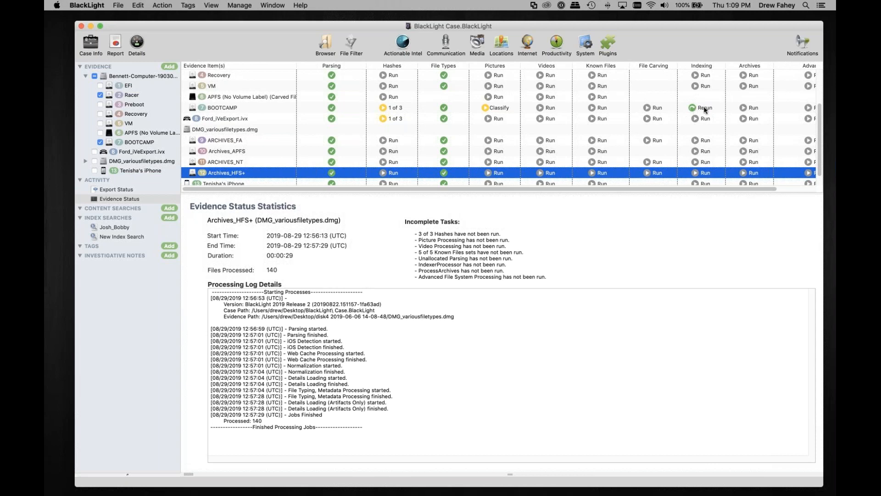
scroll(700, 106, "up", 2)
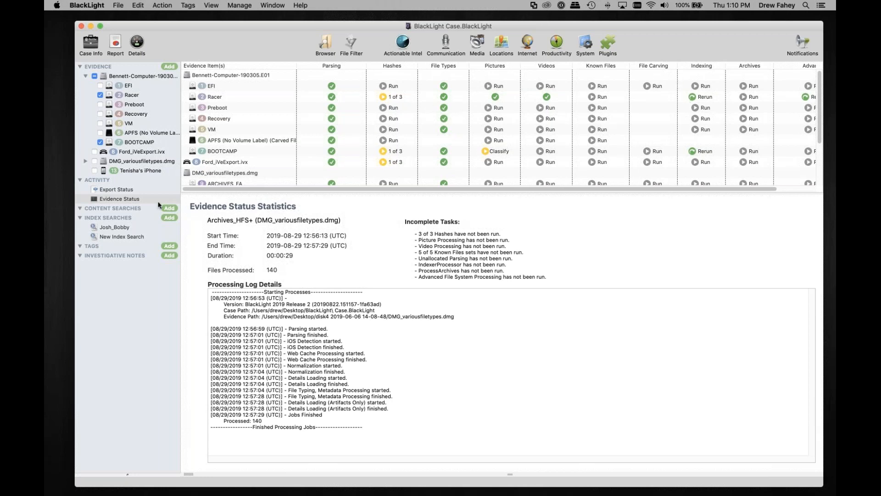
left_click(132, 227)
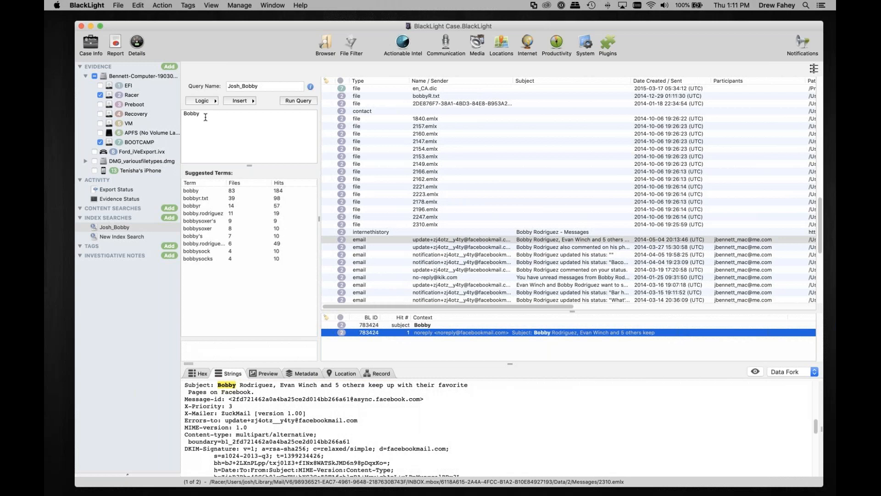
left_click(226, 118)
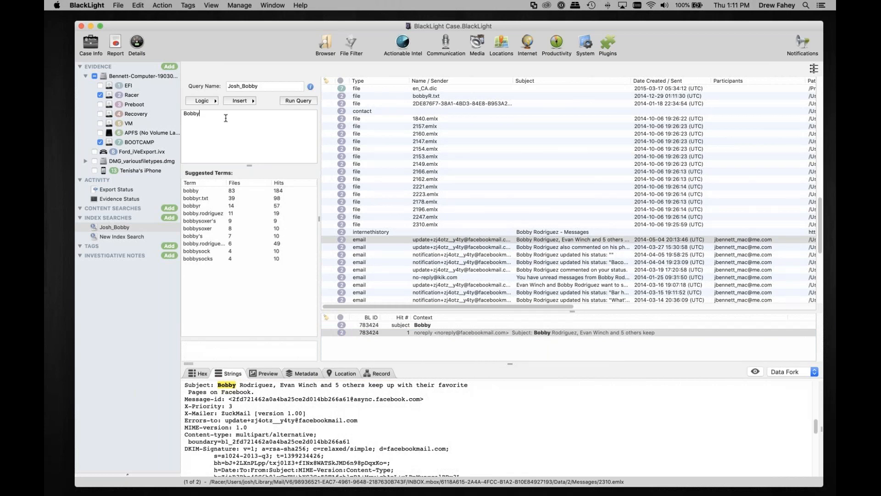
key("BackSpace")
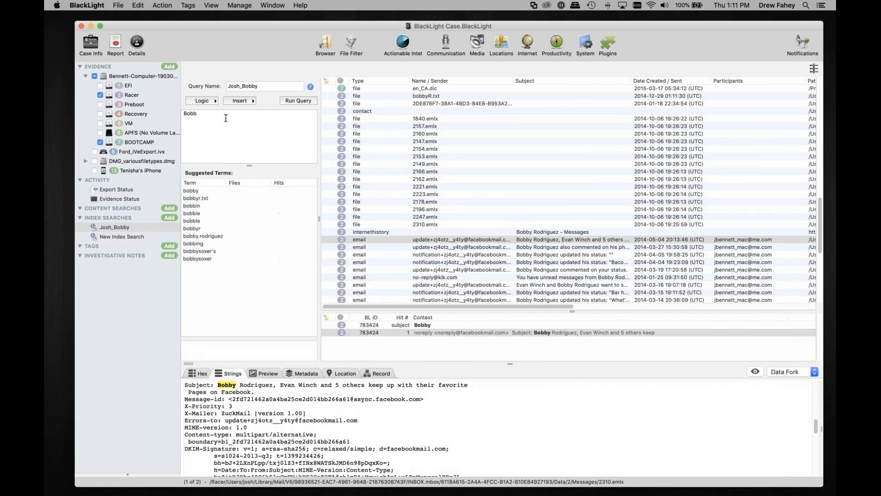
type("y")
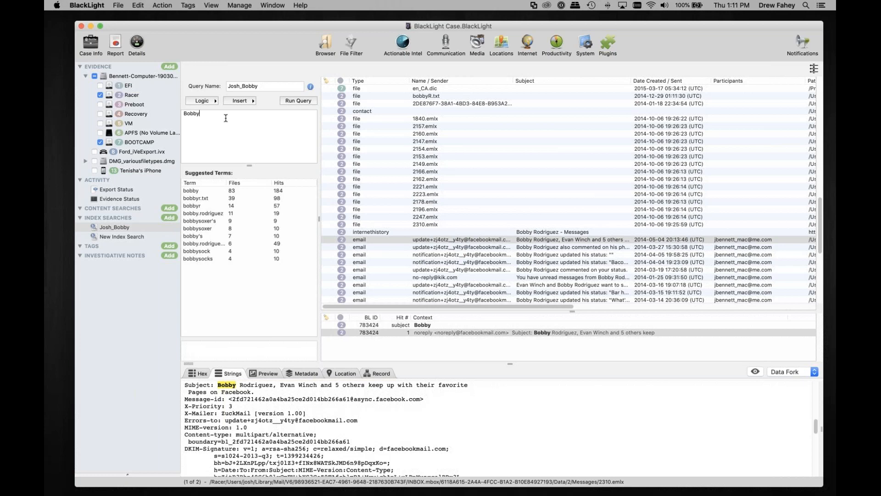
scroll(526, 239, "down", 1)
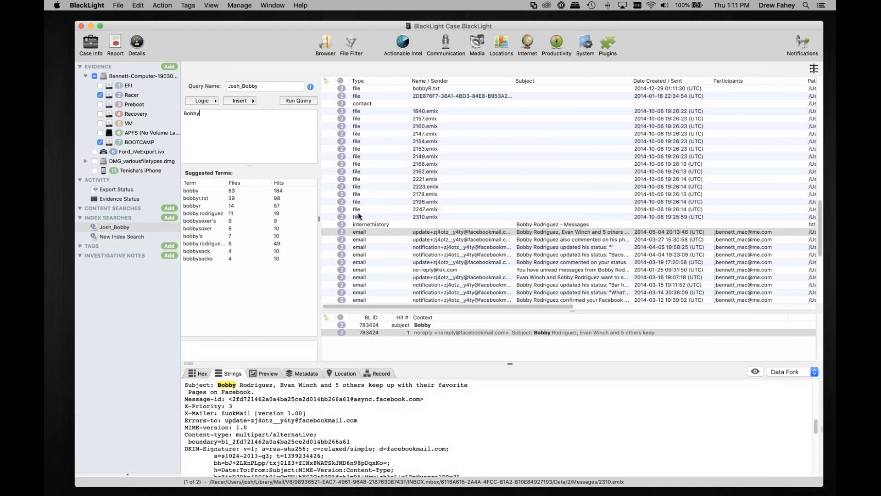
double_click(195, 205)
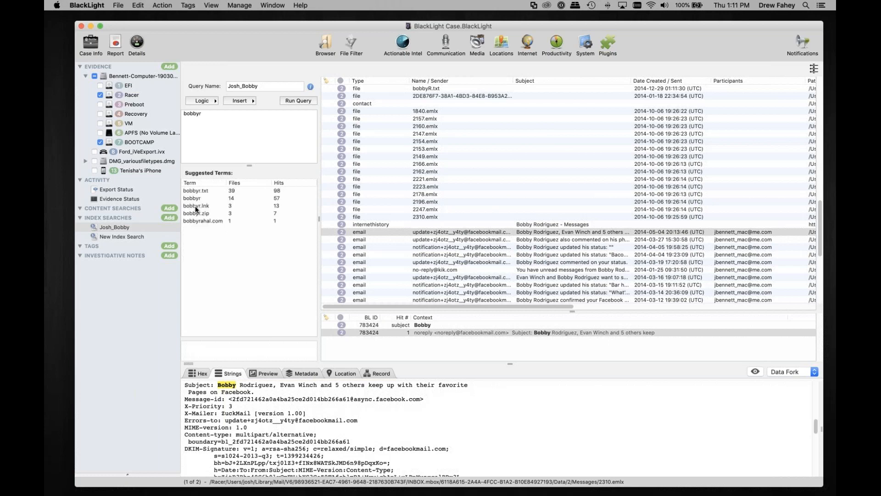
left_click(304, 100)
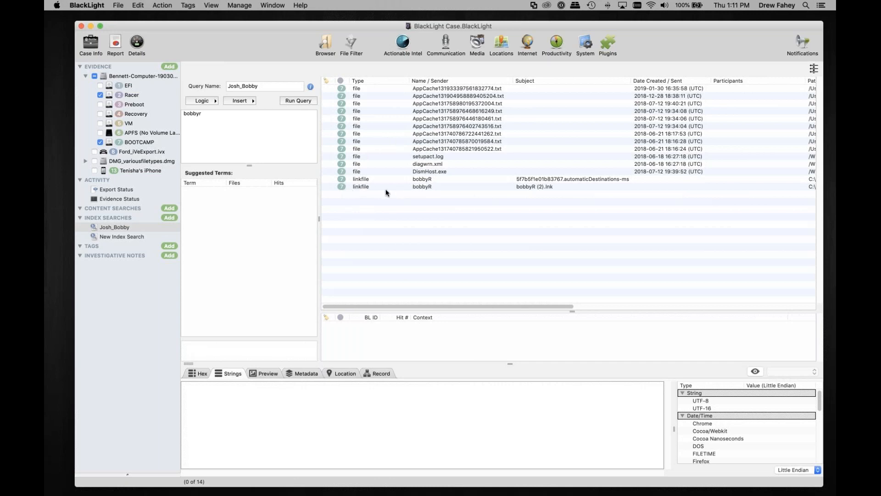
Inspect the hits of the bobbyR (2).lnk link file and highlight the target's relative path in an enlarged strings view.
left_click(423, 187)
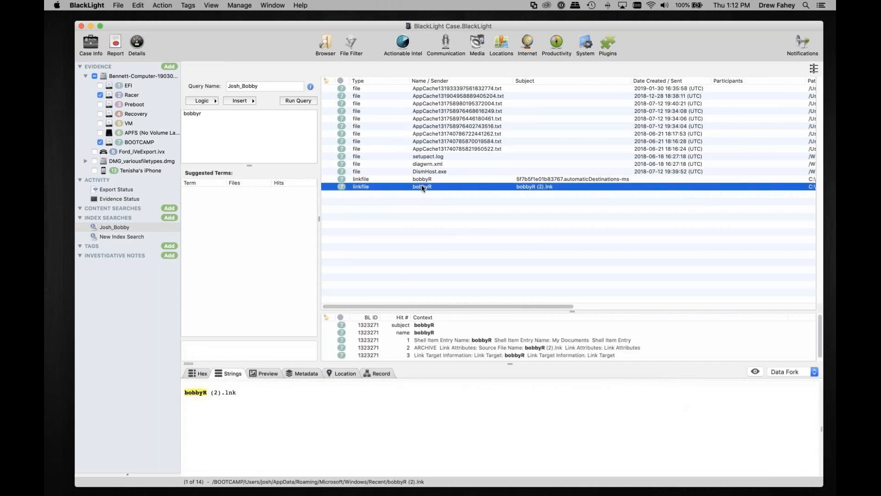
left_click(425, 327)
key("Down")
key("Down")
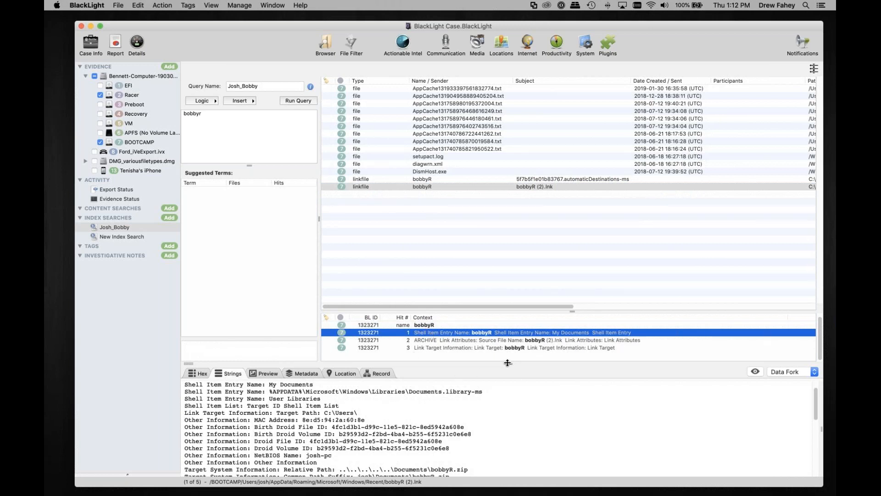
left_click_drag(509, 363, 497, 311)
left_click_drag(200, 416, 477, 416)
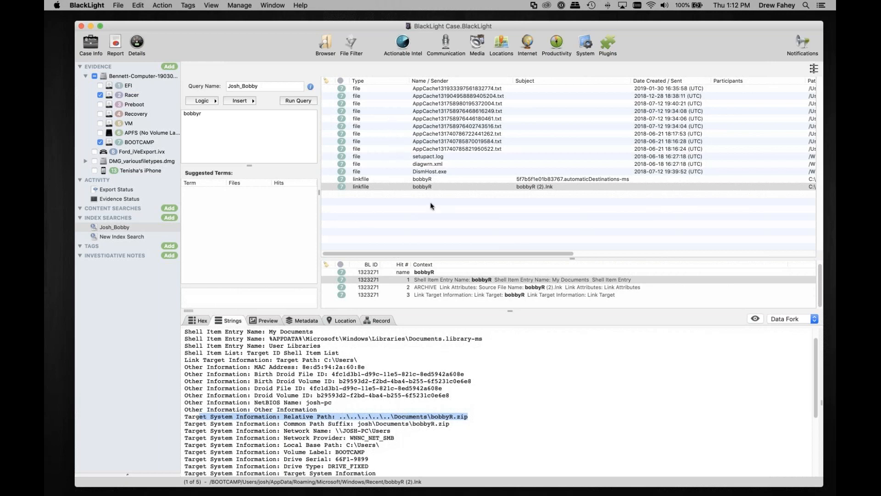
Set up a file filter for files of kind Archives - zip, limited to the BOOTCAMP volume.
left_click(351, 45)
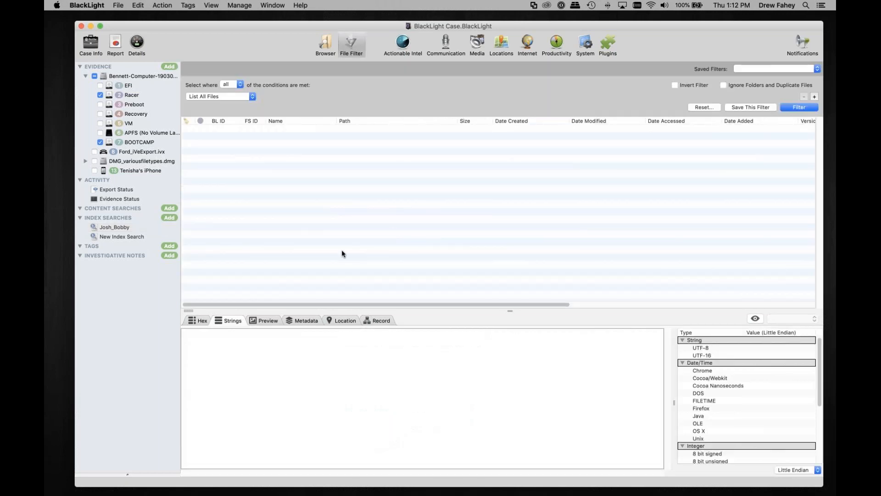
left_click(252, 95)
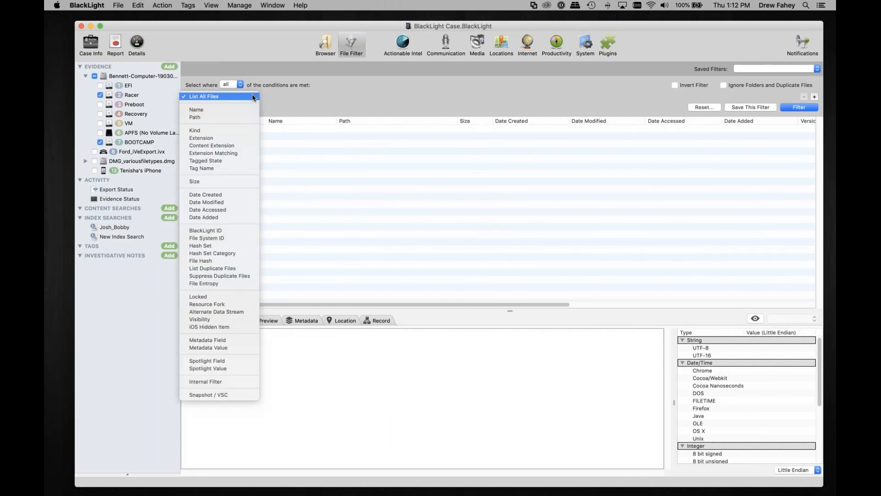
left_click(234, 130)
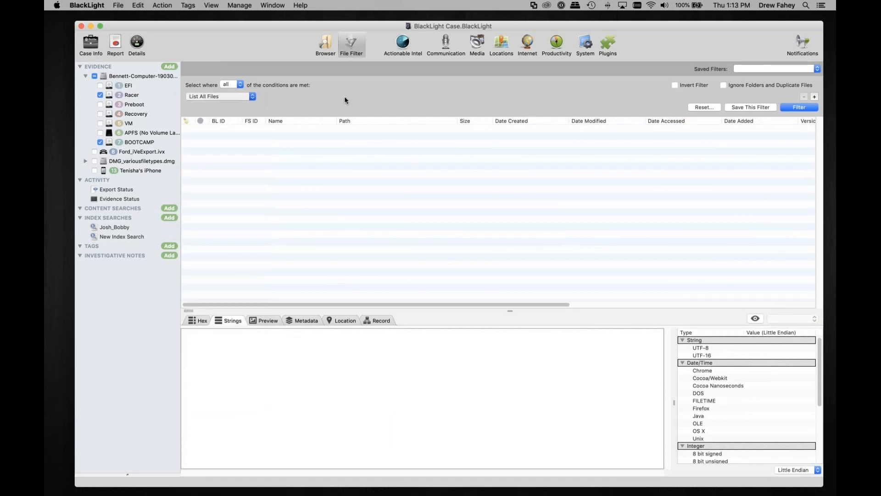
left_click(349, 94)
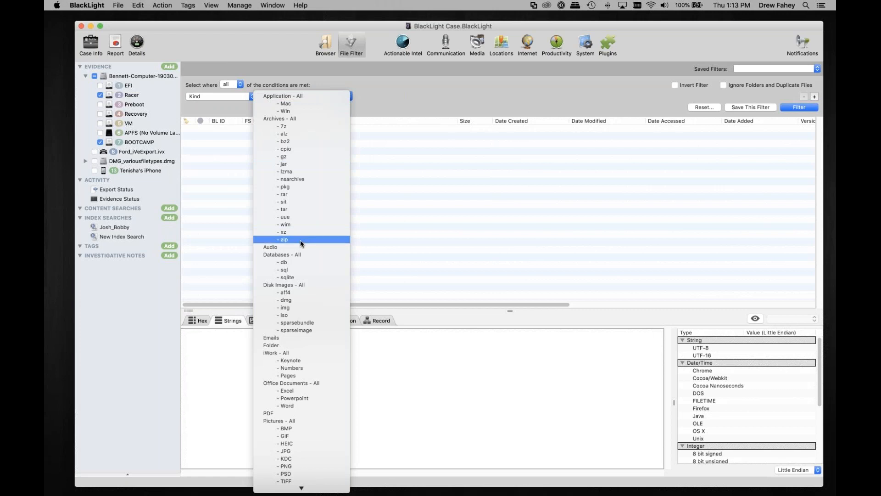
left_click(300, 240)
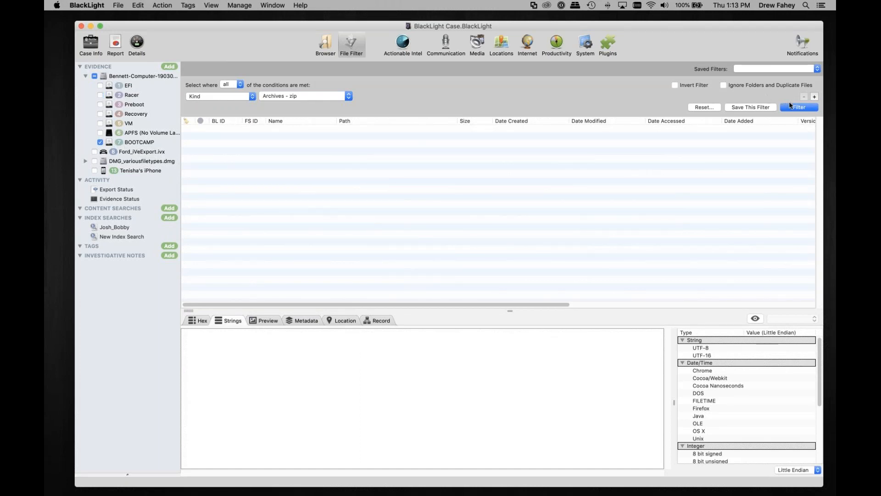
Add a second filter condition requiring the path to contain josh, and run the filter.
left_click(815, 96)
left_click(252, 106)
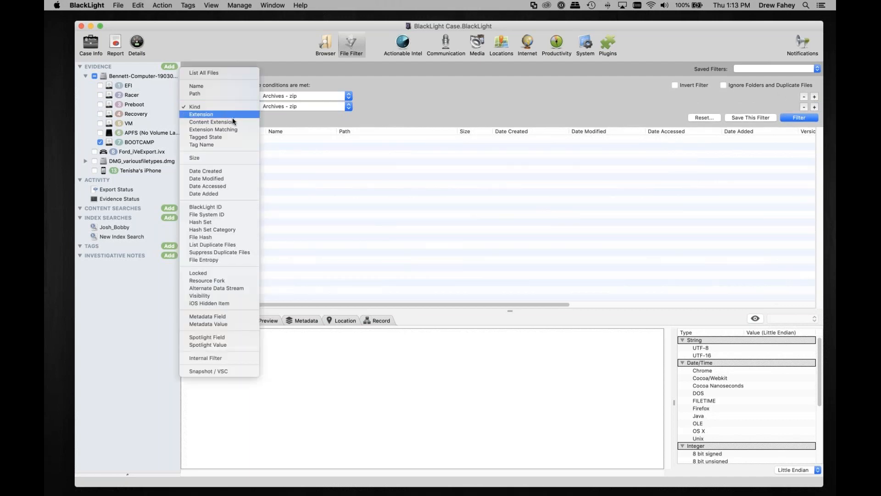
left_click(233, 93)
left_click(344, 109)
type("joh")
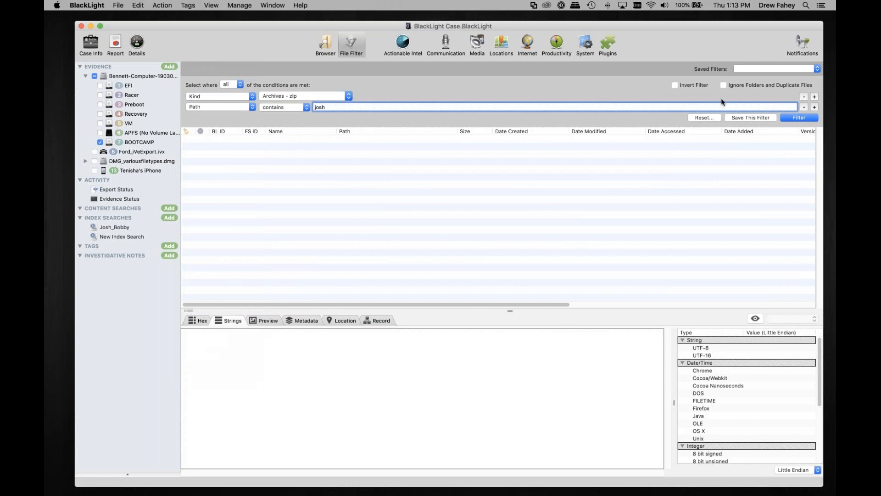
left_click(787, 117)
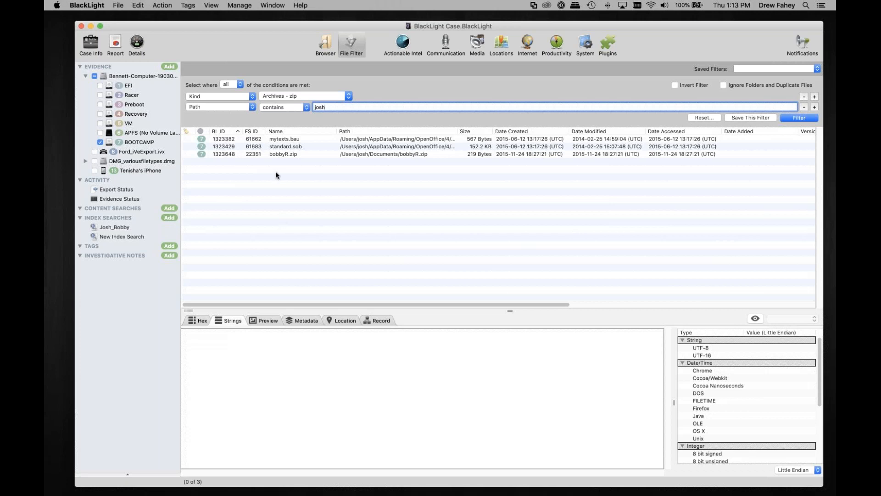
Select bobbyR.zip in the filtered files and view its contents in hex.
left_click(295, 164)
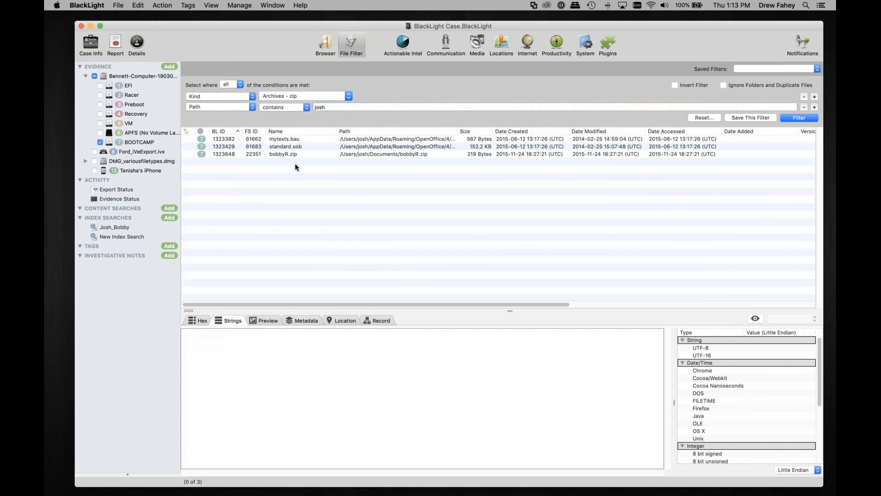
key("Up")
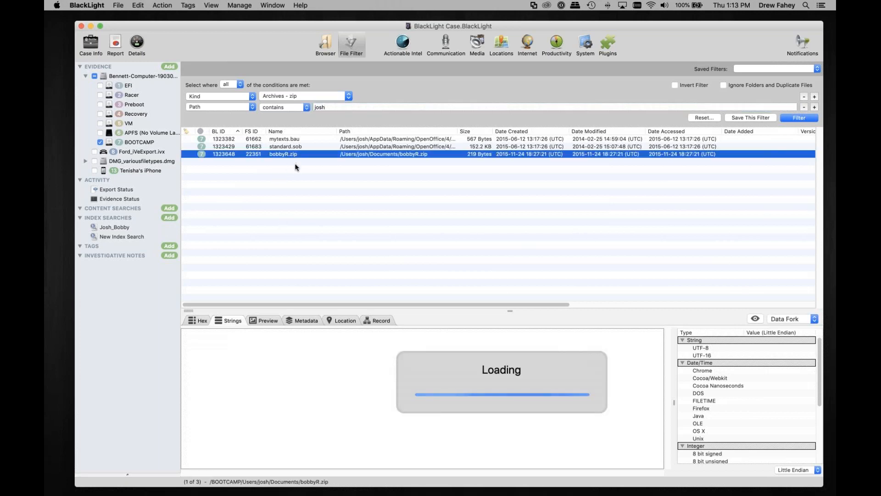
left_click(198, 320)
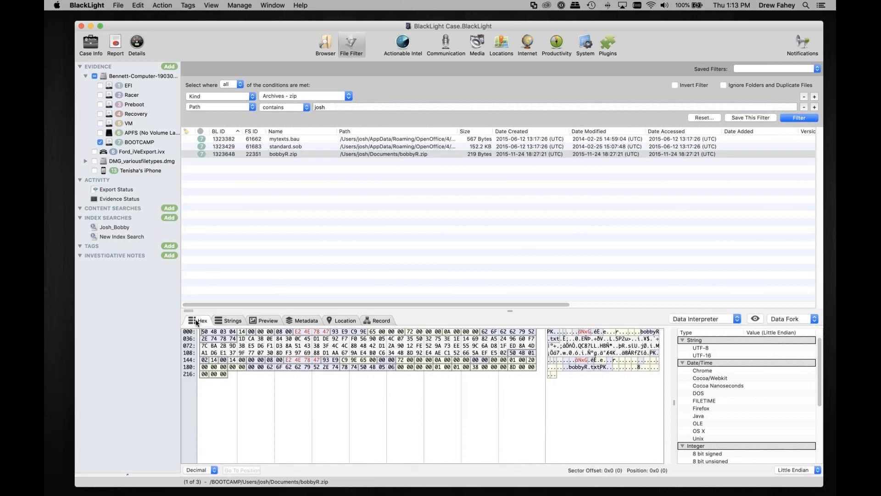
Reveal the filtered bobbyR.zip file in the file browser.
right_click(233, 154)
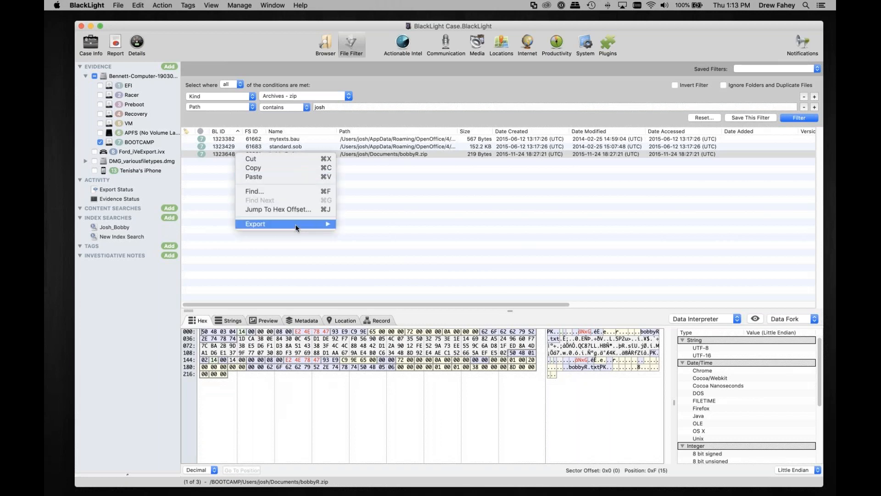
left_click(225, 160)
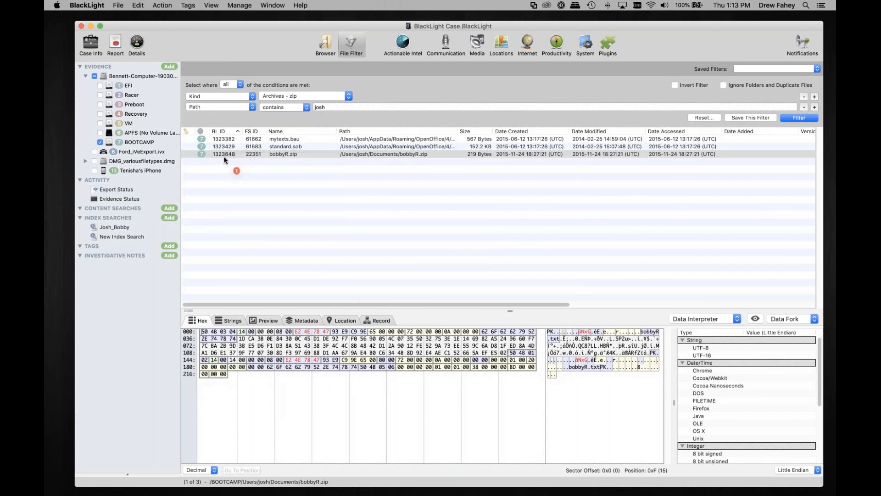
left_click(225, 155)
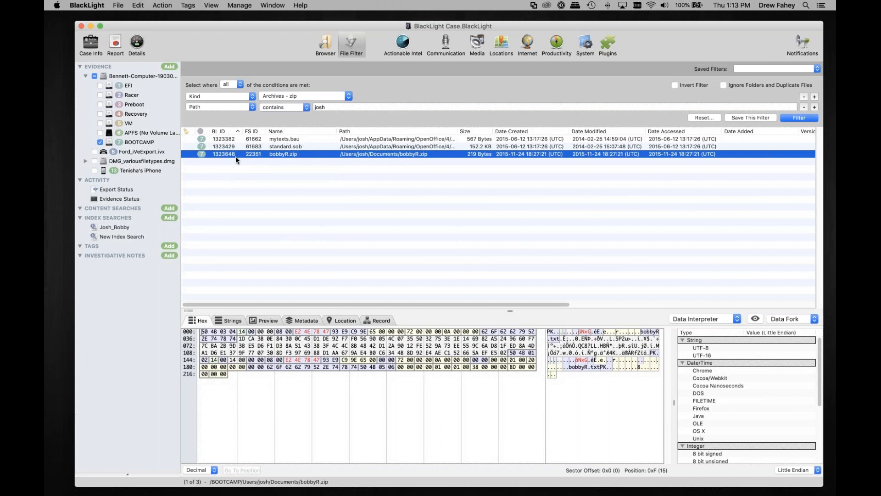
right_click(236, 158)
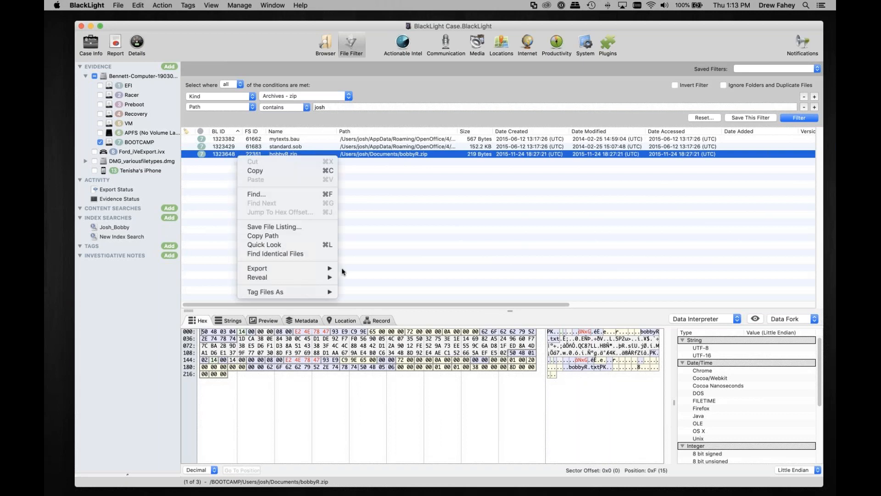
mouse_move(305, 275)
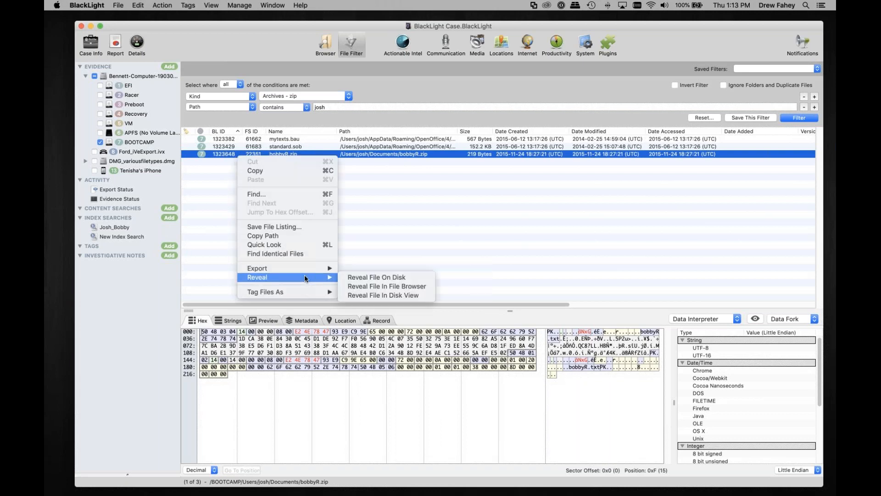
left_click(385, 286)
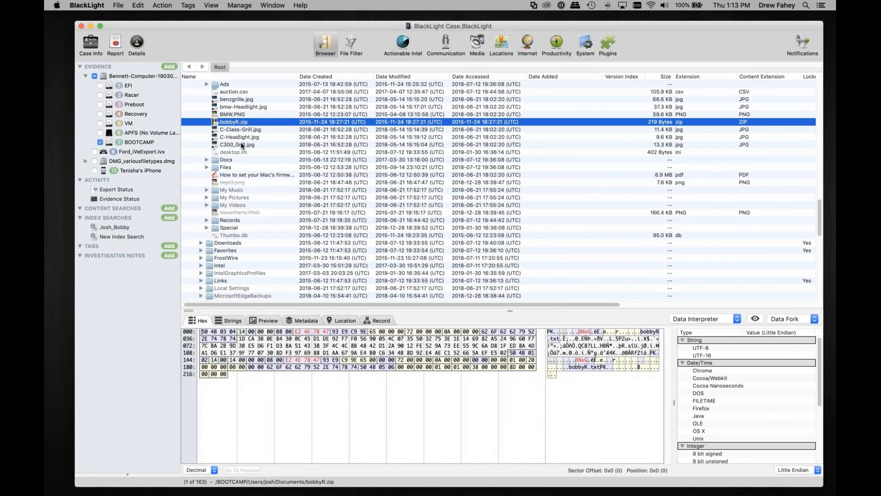
scroll(242, 146, "up", 3)
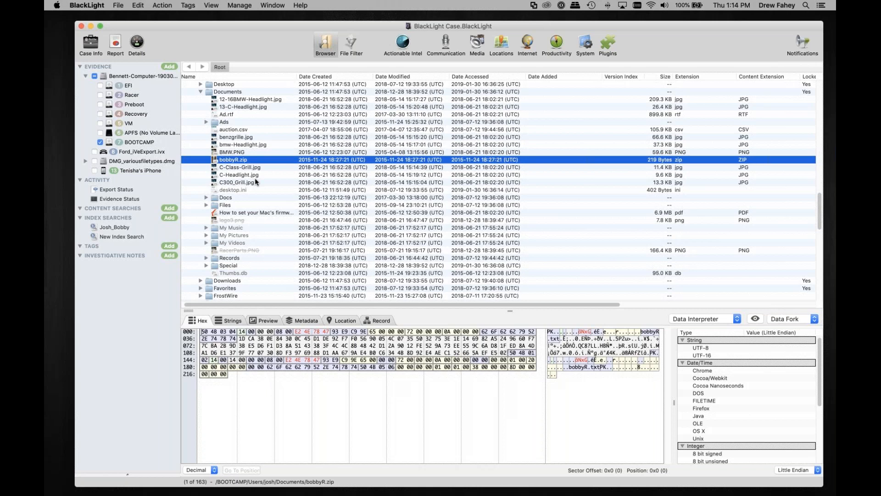
Expand the bobbyR.zip archive in the Documents folder and dismiss the processing notice.
right_click(222, 162)
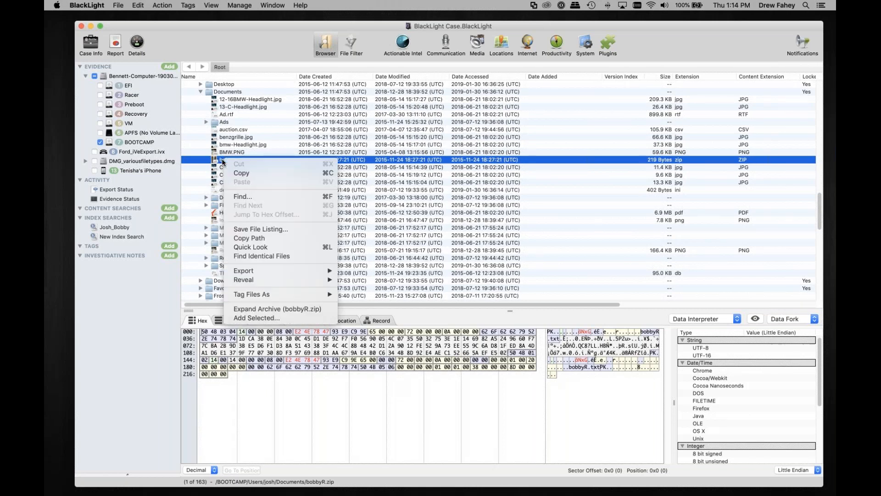
left_click(285, 308)
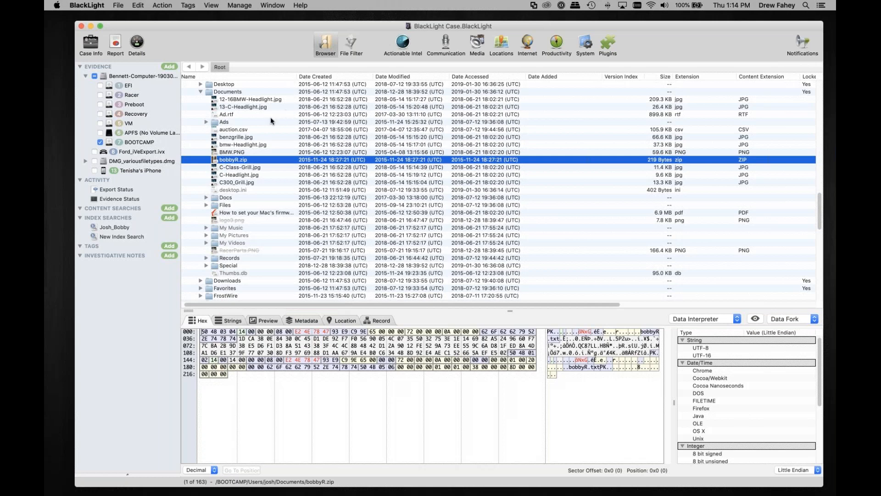
scroll(270, 118, "down", 2)
scroll(268, 119, "up", 5)
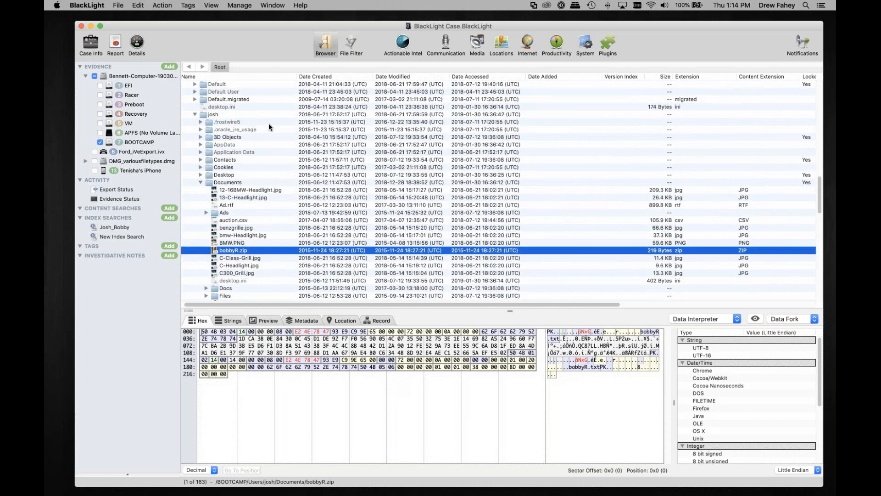
scroll(268, 123, "down", 3)
right_click(232, 197)
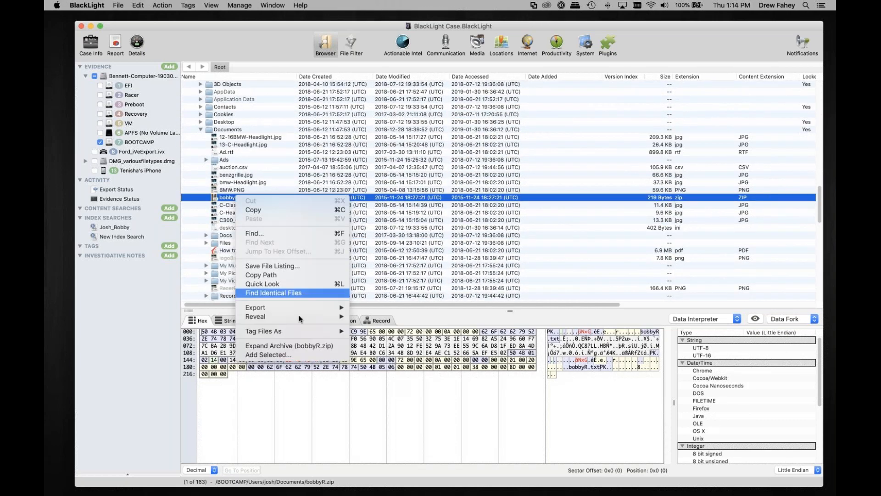
left_click(306, 347)
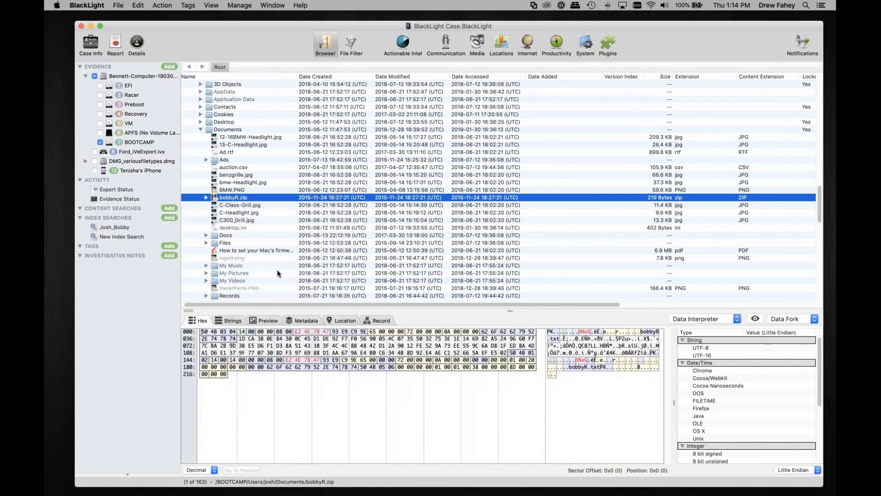
left_click(206, 198)
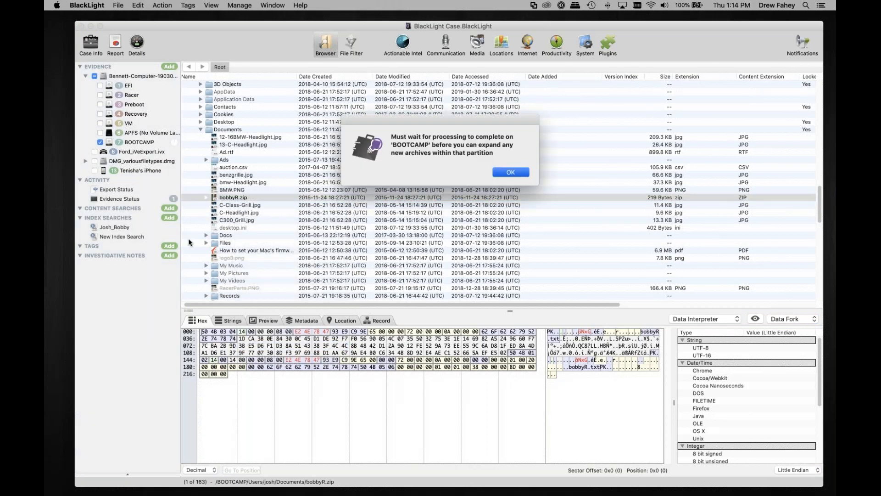
left_click(509, 173)
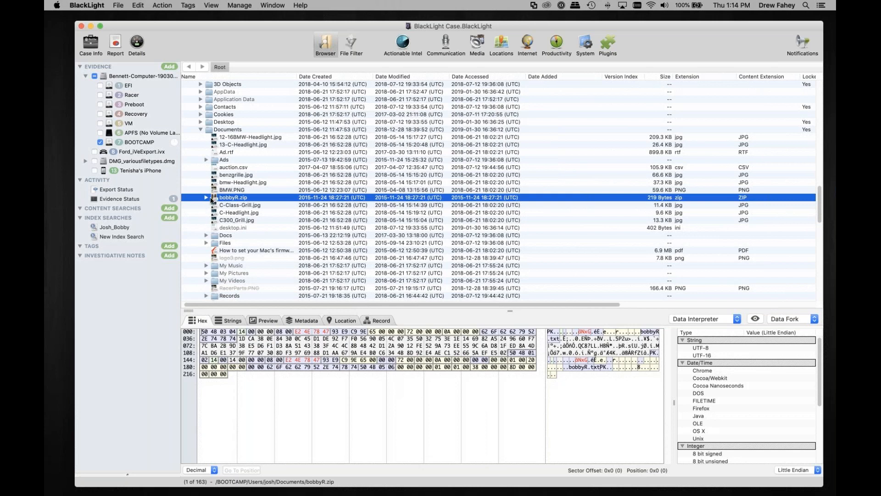
Open bobbyR.txt inside the expanded archive as strings and highlight its text from the emblems request through VW.
left_click(205, 198)
left_click(206, 199)
scroll(212, 210, "down", 3)
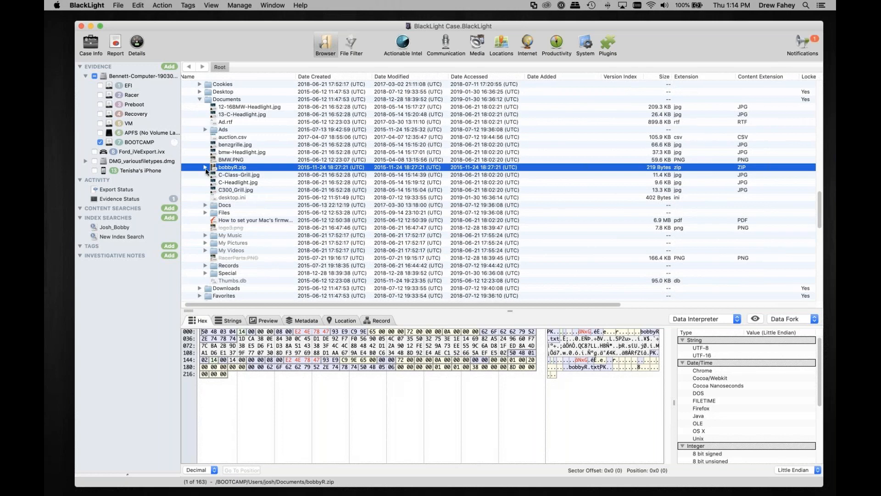
left_click(205, 168)
left_click(236, 176)
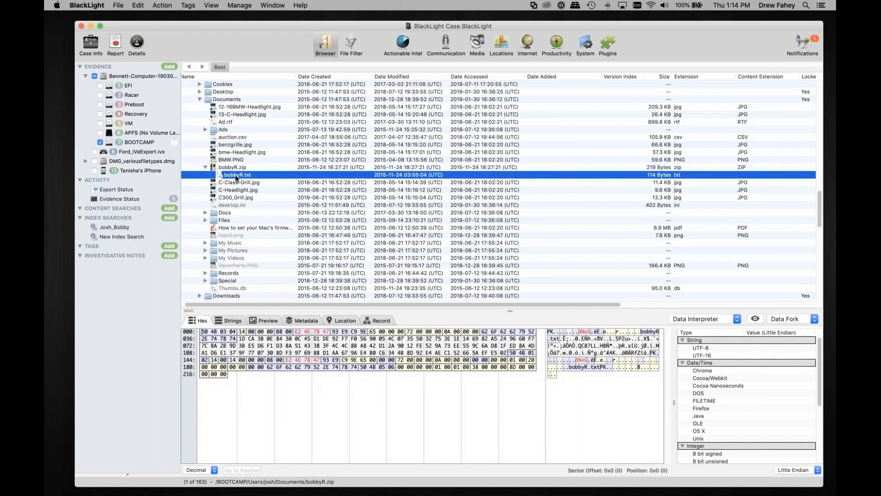
left_click(231, 319)
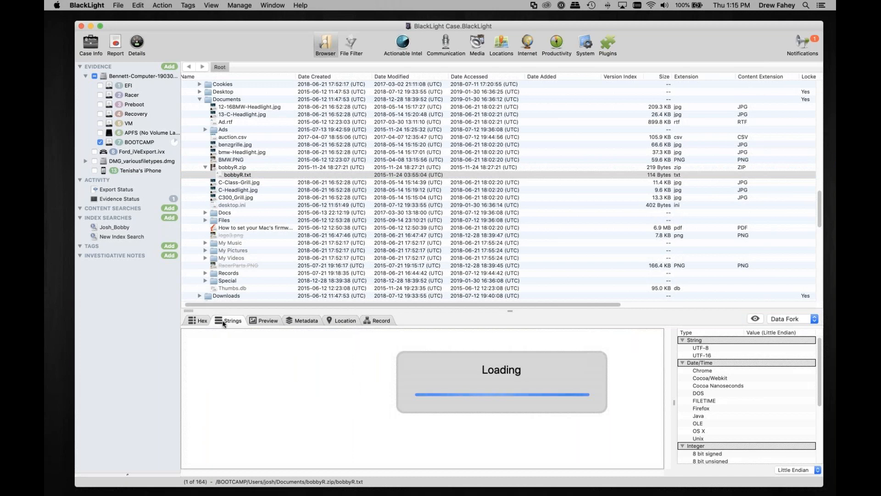
left_click_drag(207, 397, 190, 347)
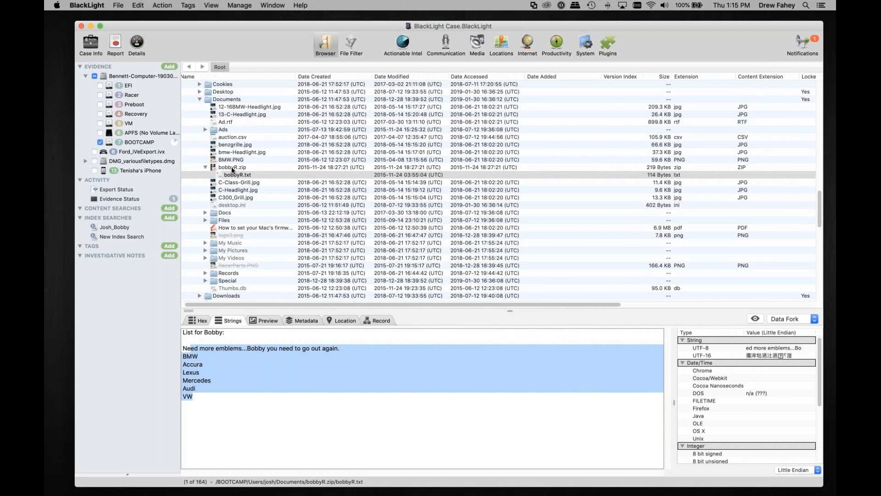
Review the processing status of the evidence items, including the hashes, indexing, archives and advanced columns.
left_click(127, 199)
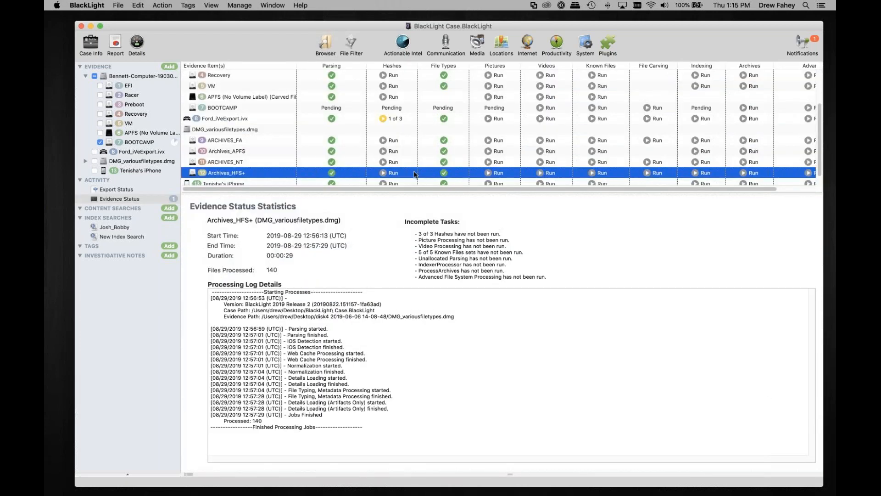
scroll(471, 143, "up", 3)
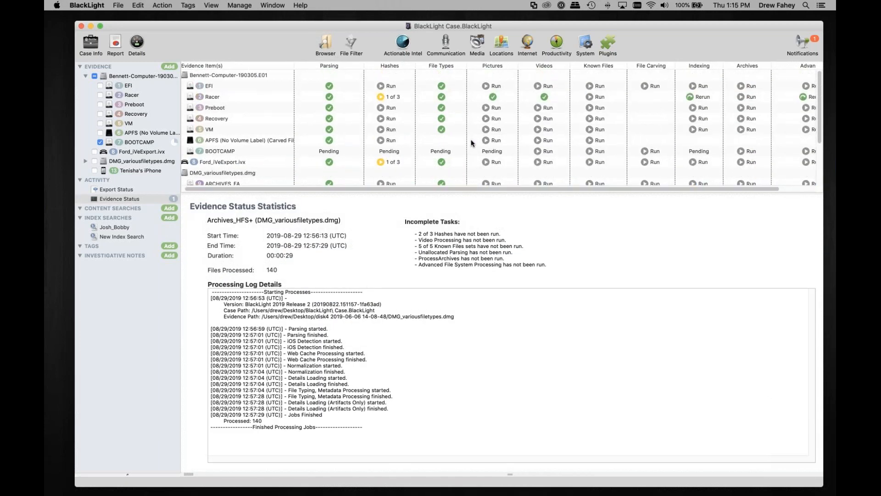
scroll(471, 143, "right", 3)
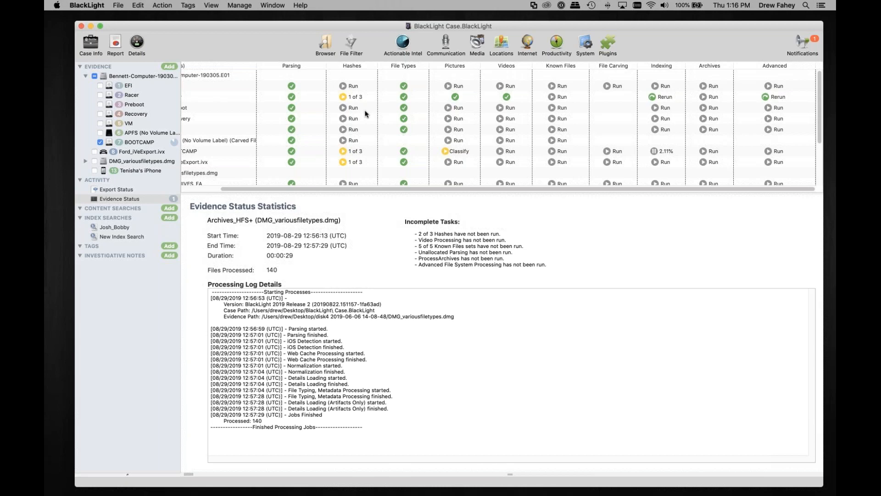
Revisit the Josh_Bobby index search, switch to New Index Search and include the Racer volume in its scope.
left_click(114, 226)
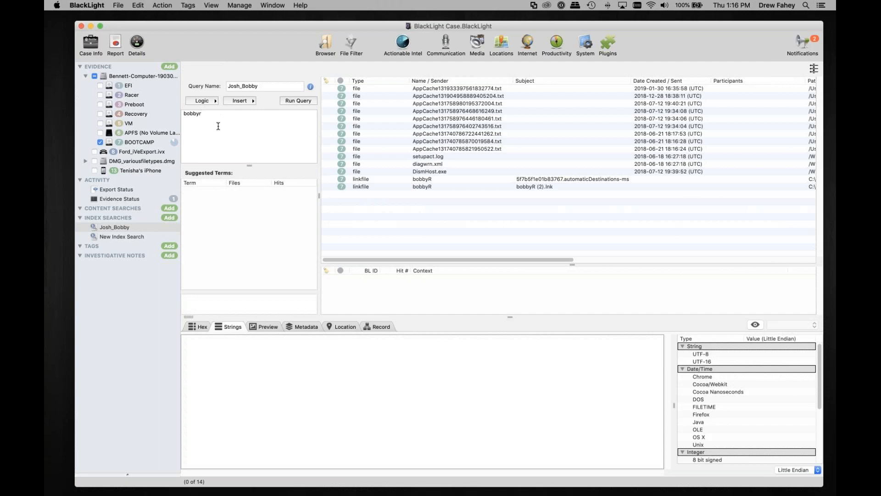
left_click(135, 237)
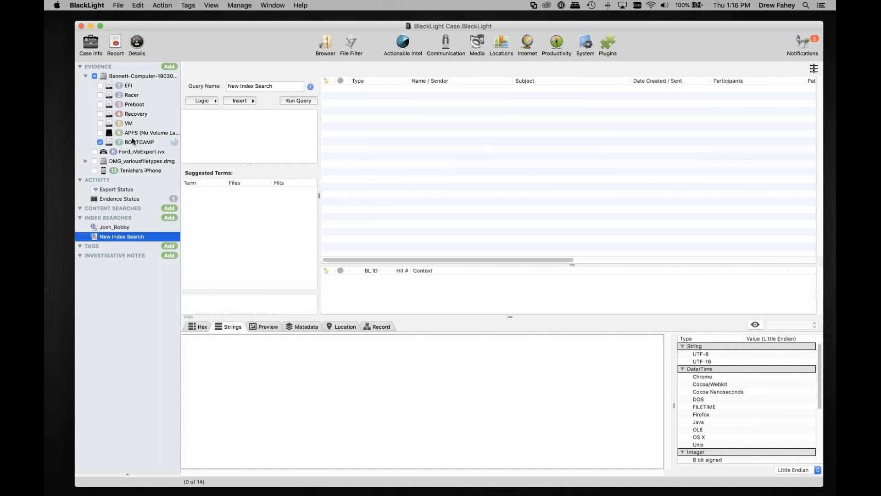
left_click(99, 95)
left_click(101, 95)
Exclude BOOTCAMP from the search scope, run a query for items of type email, and look through the results.
left_click(251, 101)
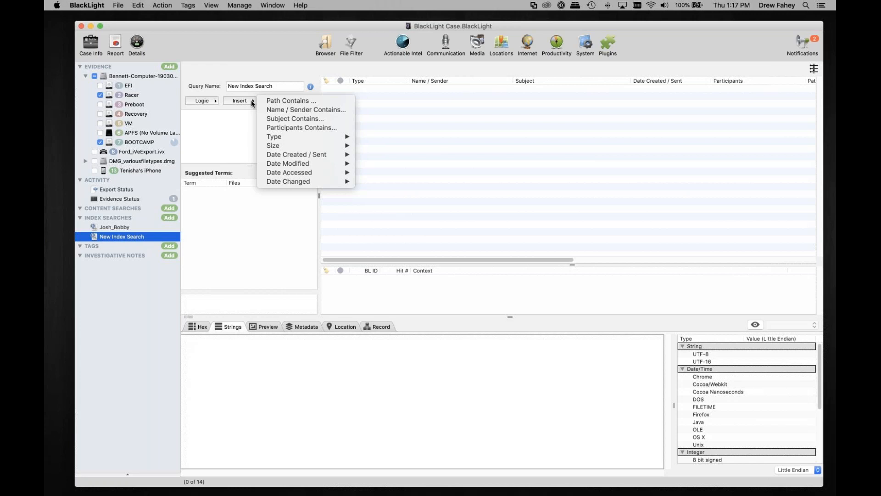
mouse_move(285, 144)
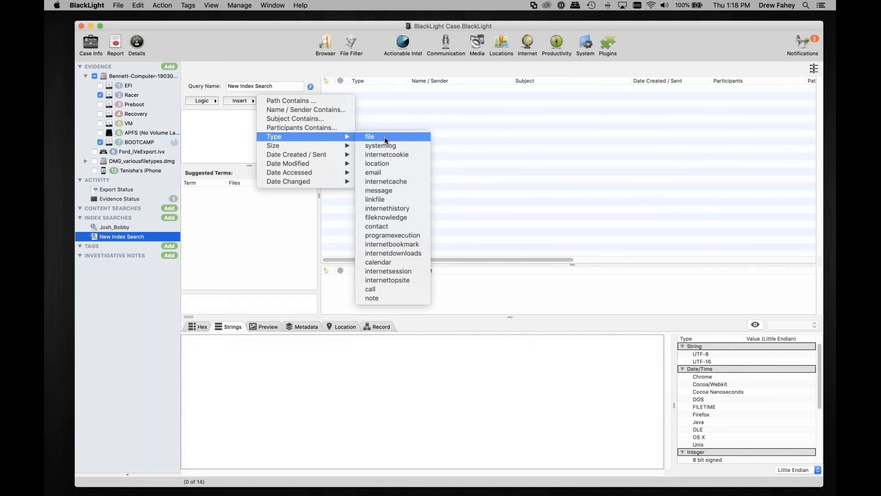
left_click(396, 173)
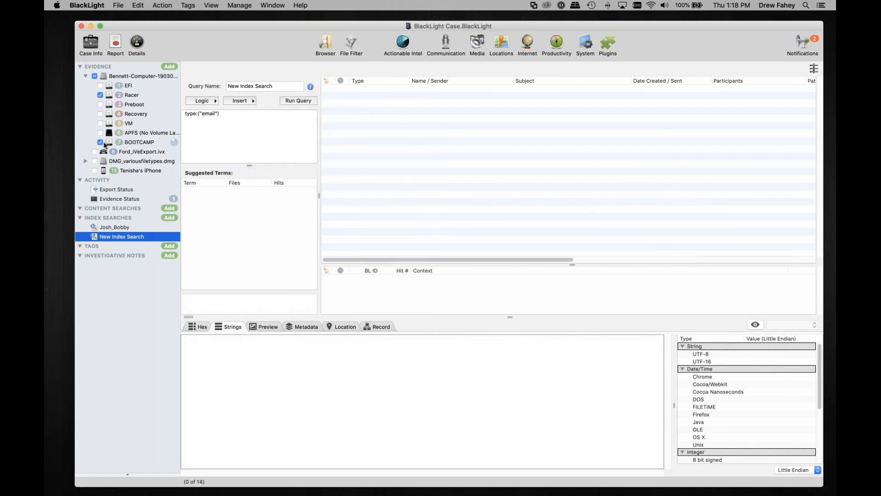
left_click(99, 142)
left_click(249, 99)
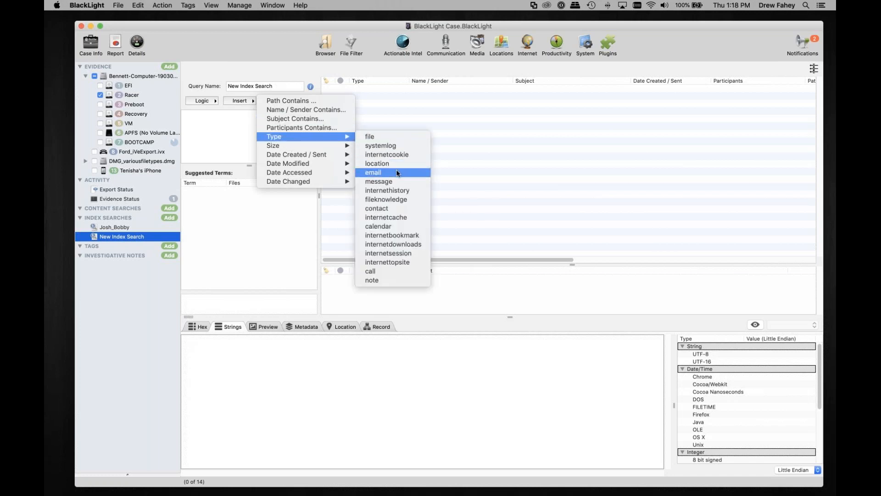
left_click(393, 172)
left_click(298, 102)
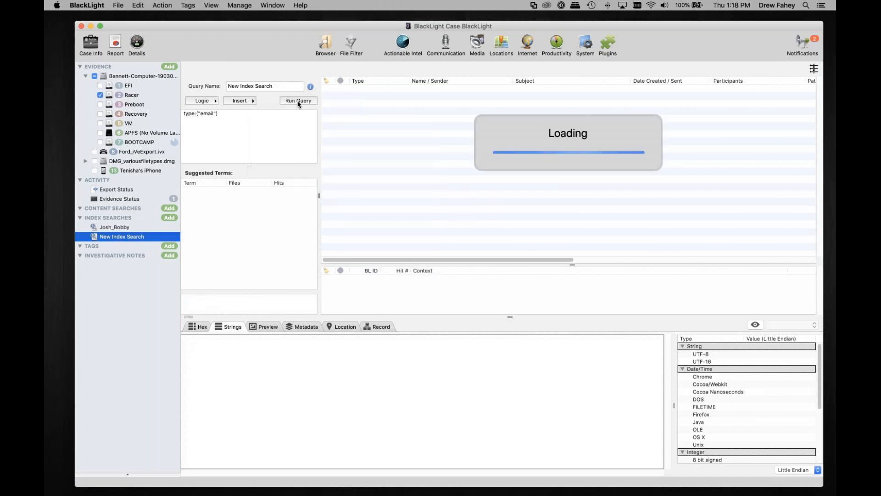
scroll(392, 162, "down", 10)
scroll(392, 163, "down", 15)
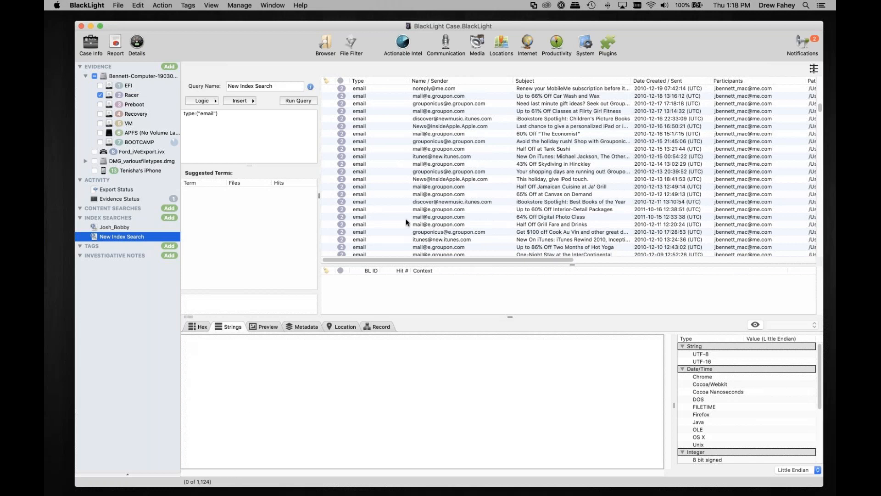
scroll(405, 220, "down", 2)
scroll(405, 219, "up", 20)
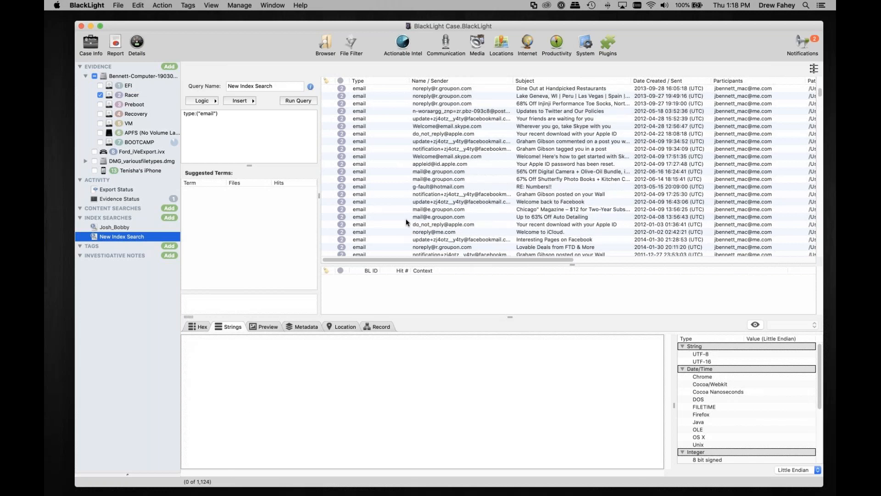
Extend the email query with "and" and look over the available logic operators and insertable type and date conditions.
left_click(252, 119)
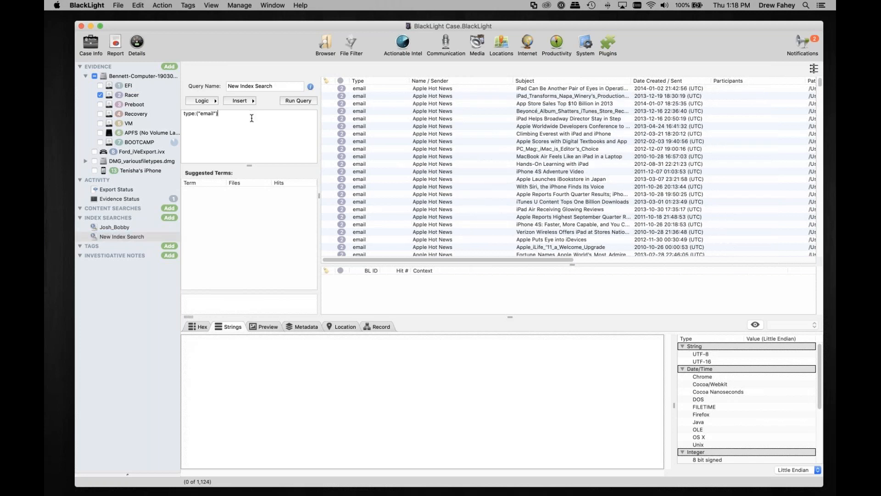
type("and")
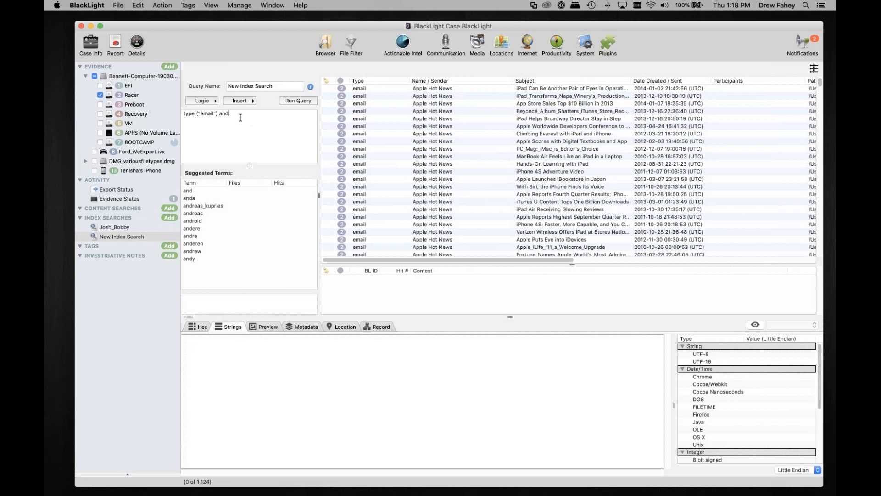
left_click(205, 101)
left_click(206, 76)
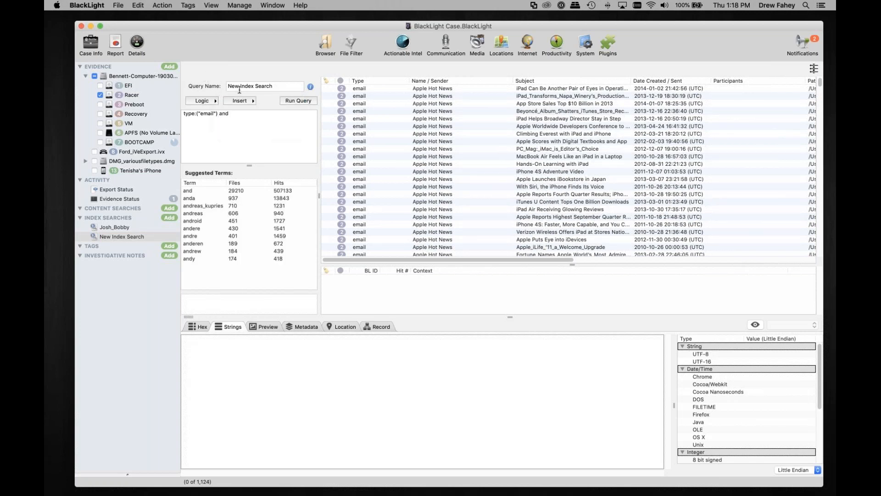
left_click(252, 100)
mouse_move(287, 137)
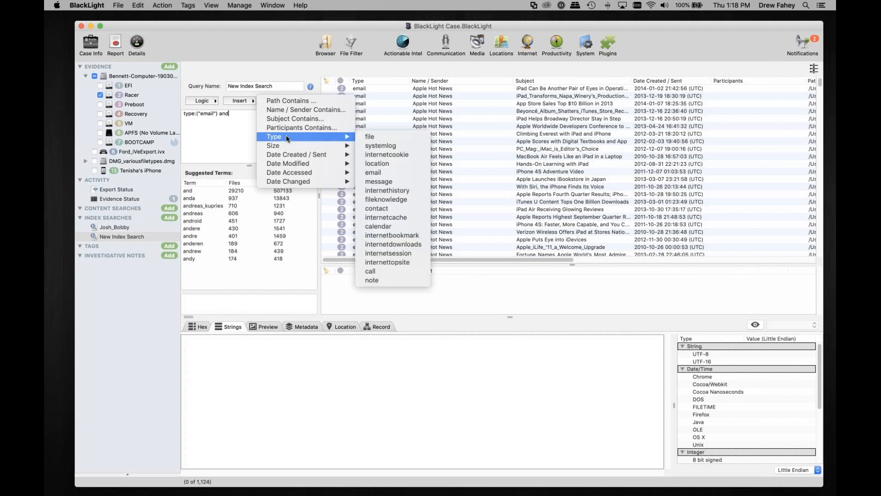
mouse_move(287, 165)
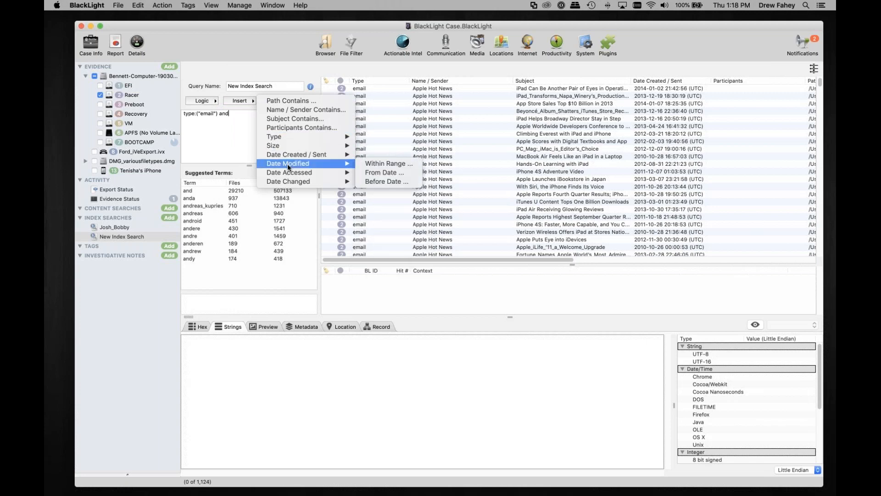
mouse_move(294, 185)
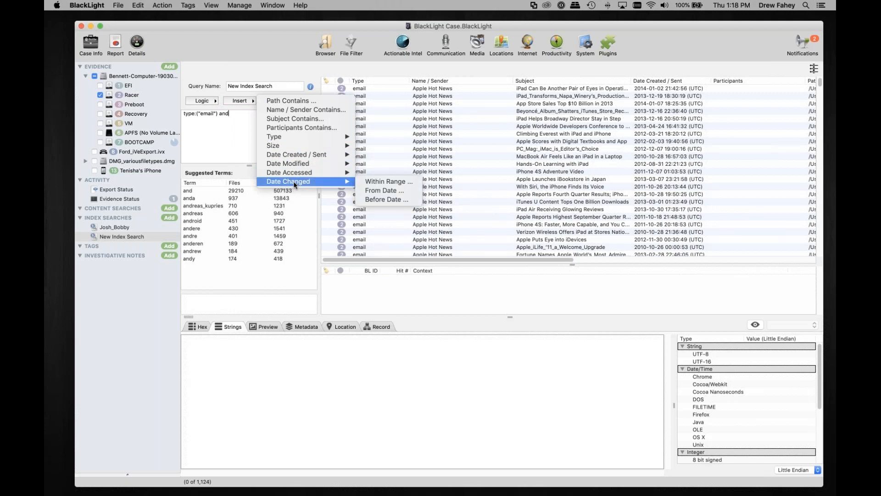
left_click(242, 46)
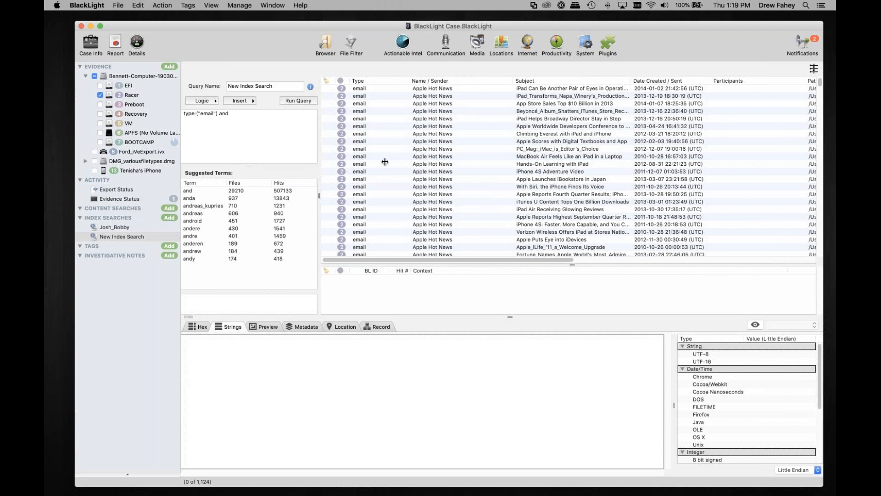
Browse the email results and inspect the messages "RE: Numbers!!", "Re: Toronto" and "The information you requested".
scroll(428, 179, "down", 1)
scroll(428, 179, "down", 15)
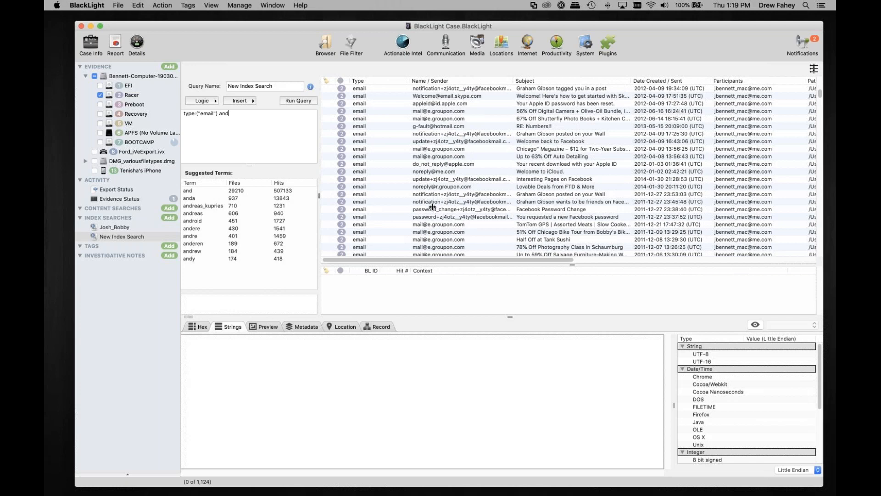
left_click(439, 127)
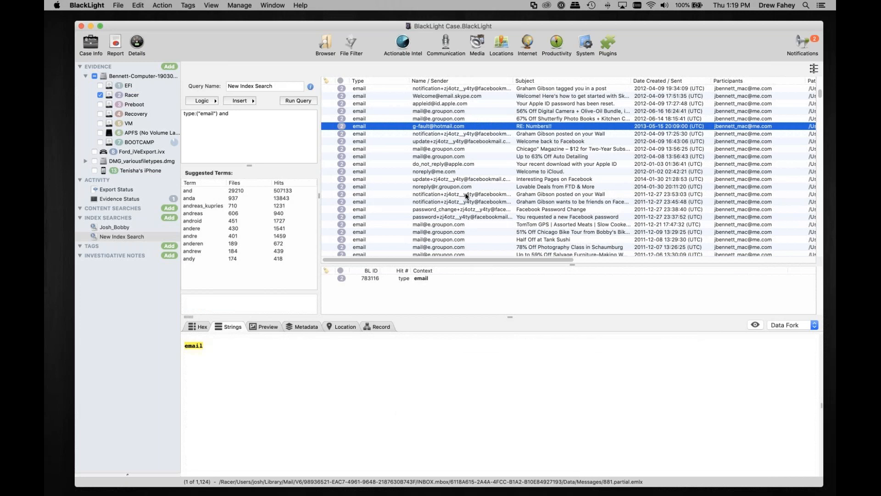
scroll(465, 195, "down", 6)
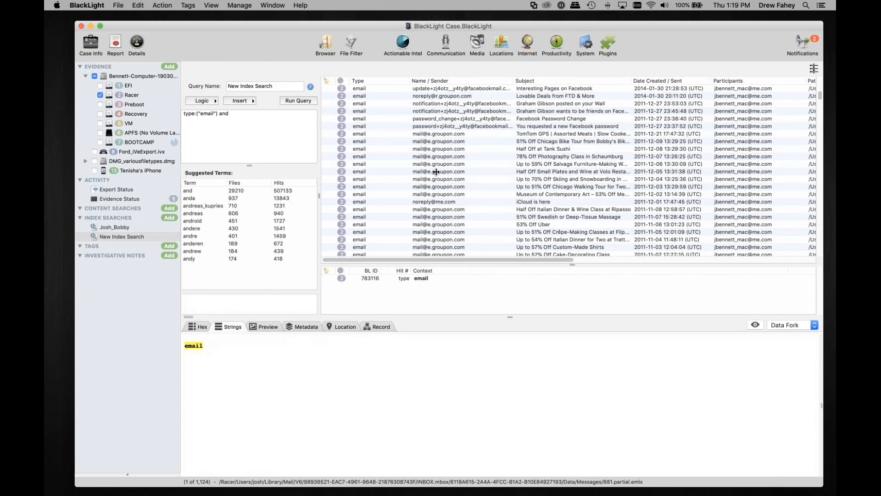
scroll(436, 172, "down", 7)
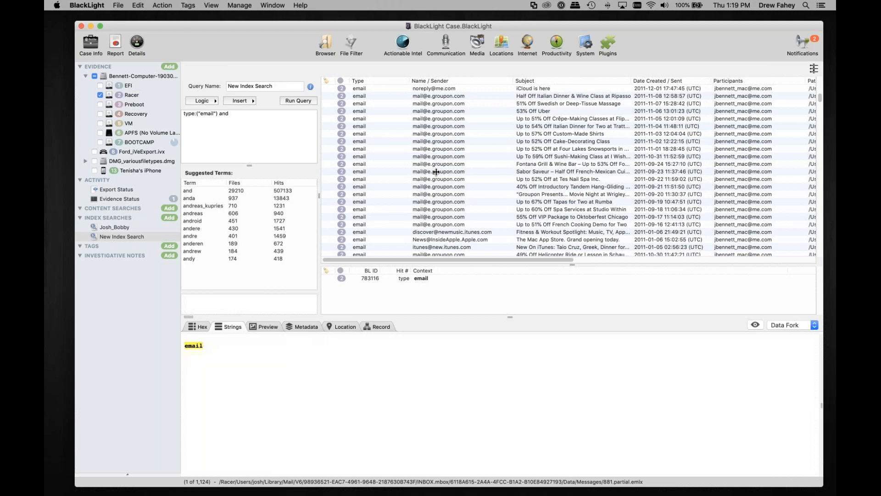
scroll(436, 172, "down", 3)
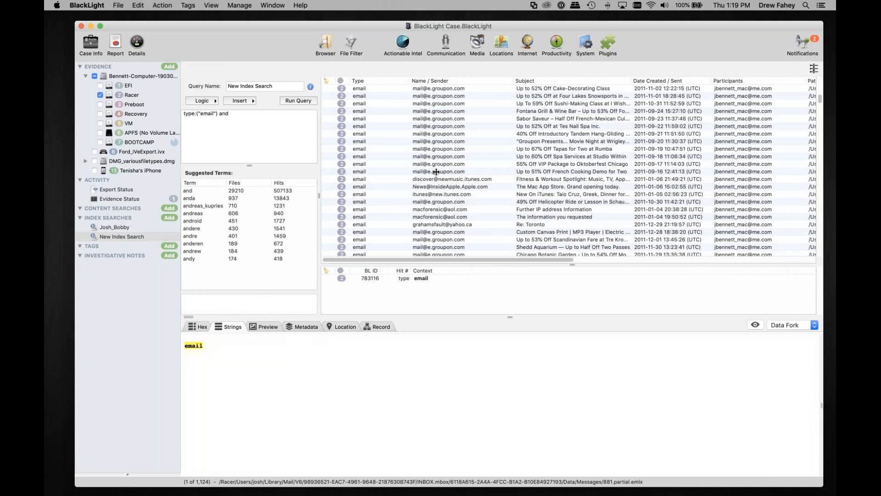
left_click(454, 224)
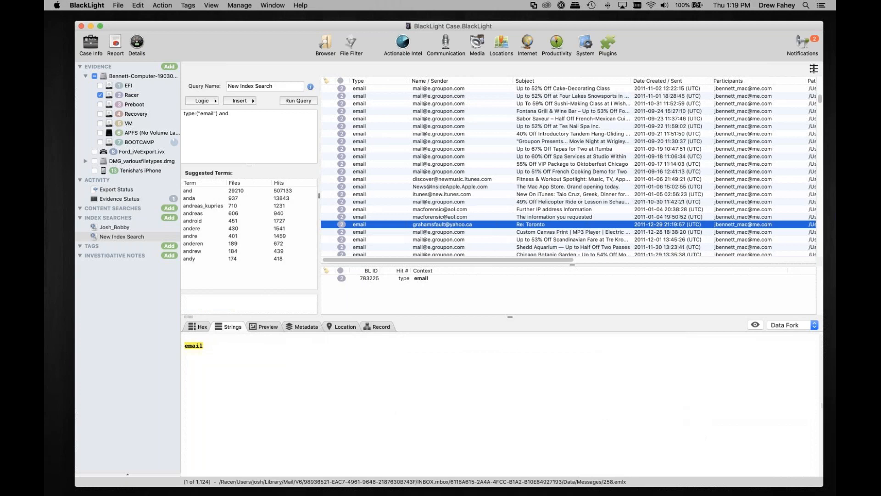
left_click(445, 218)
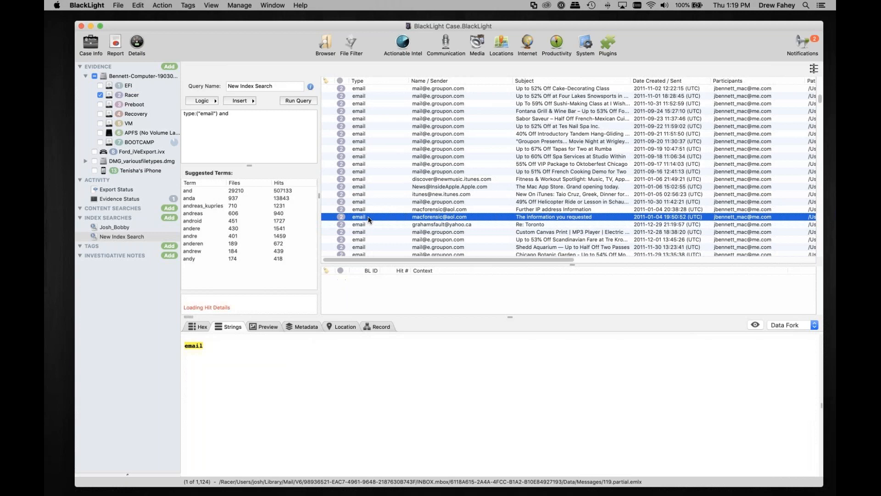
scroll(379, 222, "down", 10)
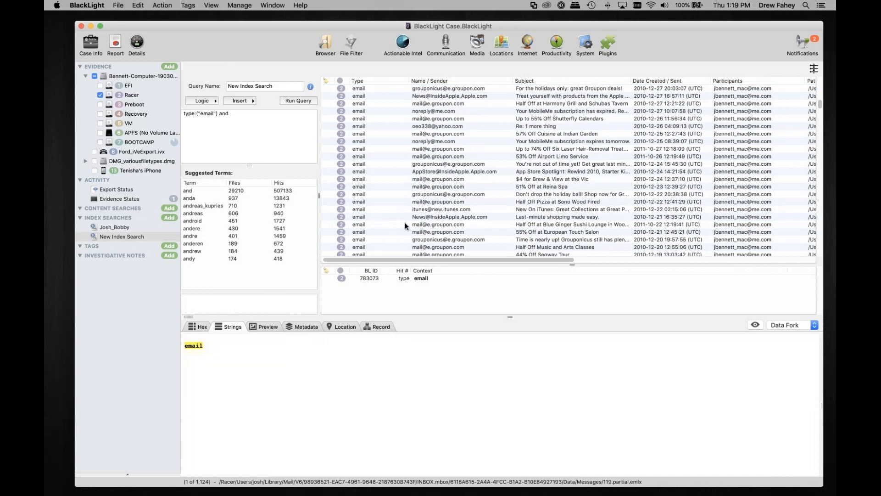
scroll(412, 225, "down", 10)
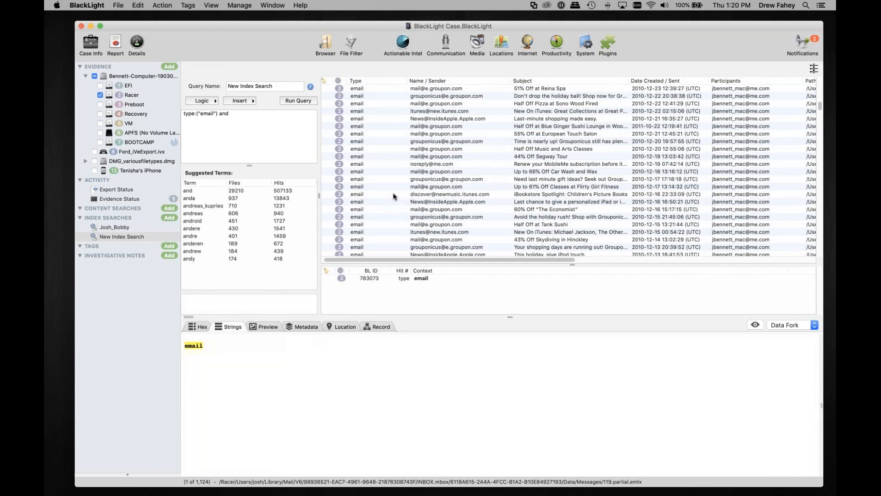
Open the MobileMe subscription renewal email dated 2010-12-19 in its mailbox and select it there.
left_click(441, 164)
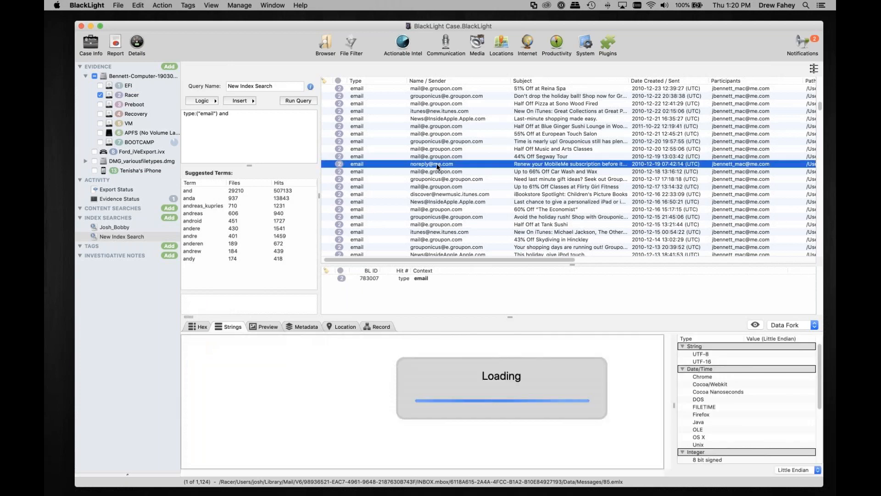
double_click(417, 165)
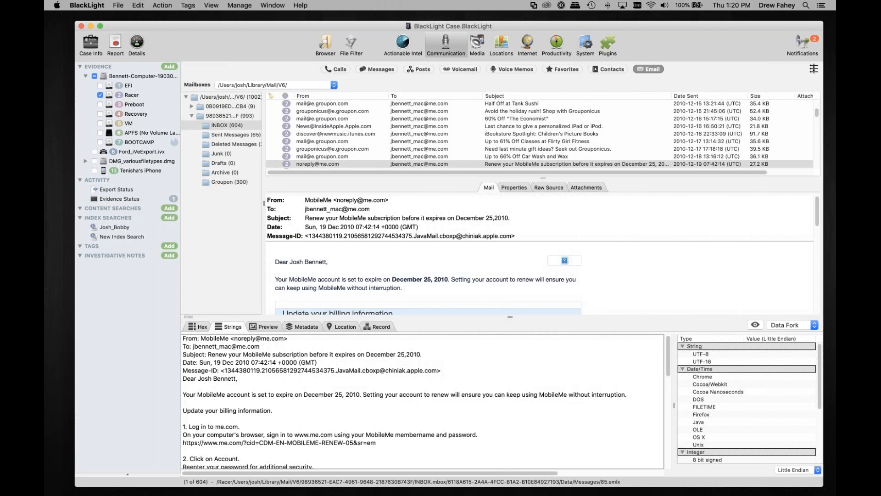
left_click(339, 163)
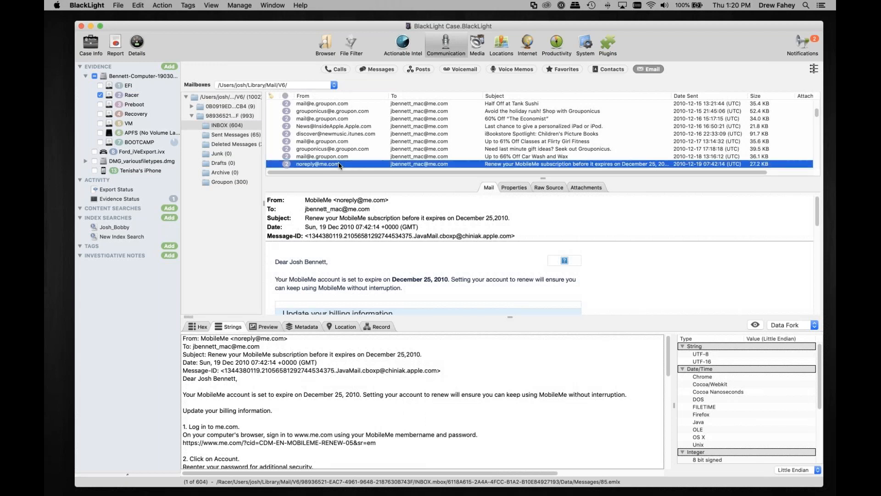
Tag the MobileMe renewal email with the new tag Tag 1, including all email items, and view the tag's contents.
right_click(339, 165)
mouse_move(419, 298)
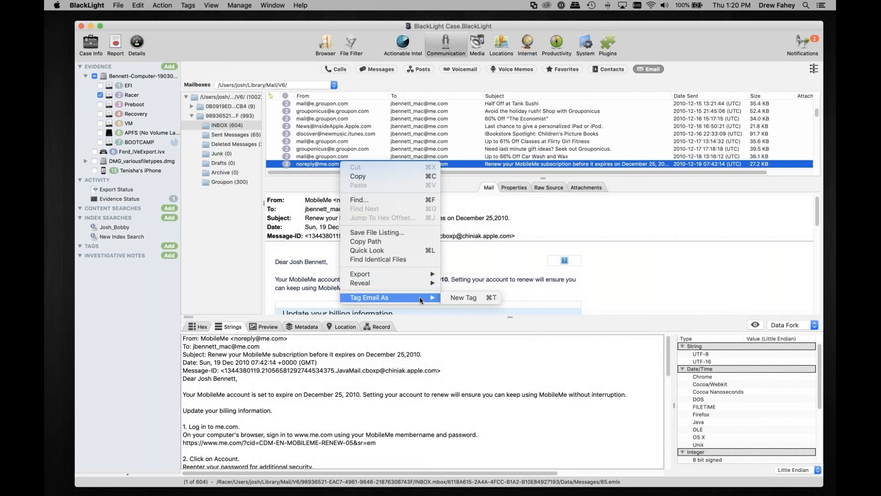
left_click(474, 297)
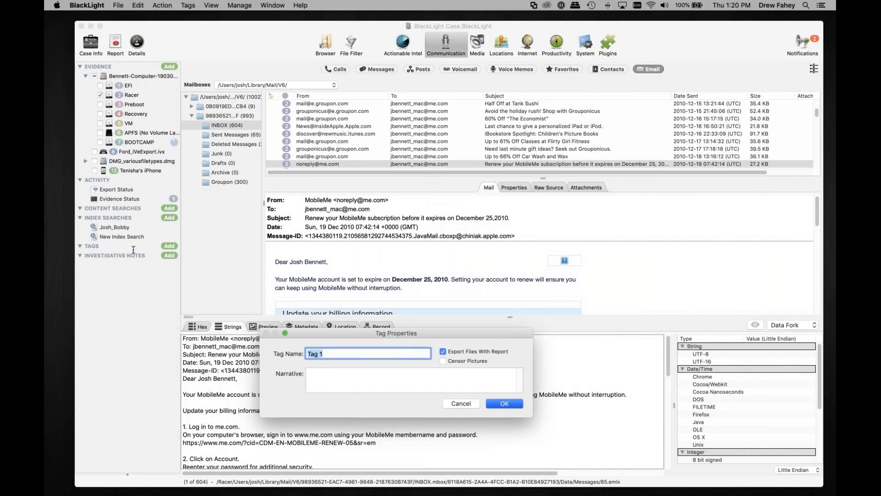
key("Return")
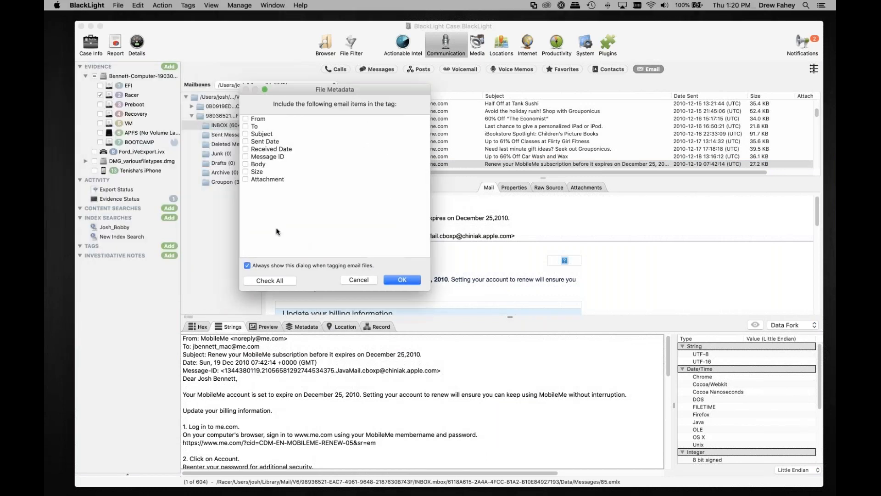
left_click(280, 281)
left_click(402, 280)
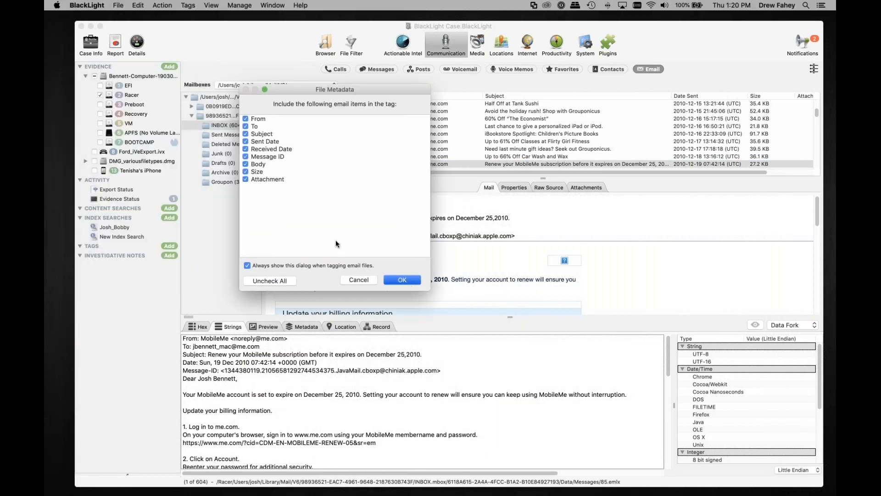
left_click(153, 255)
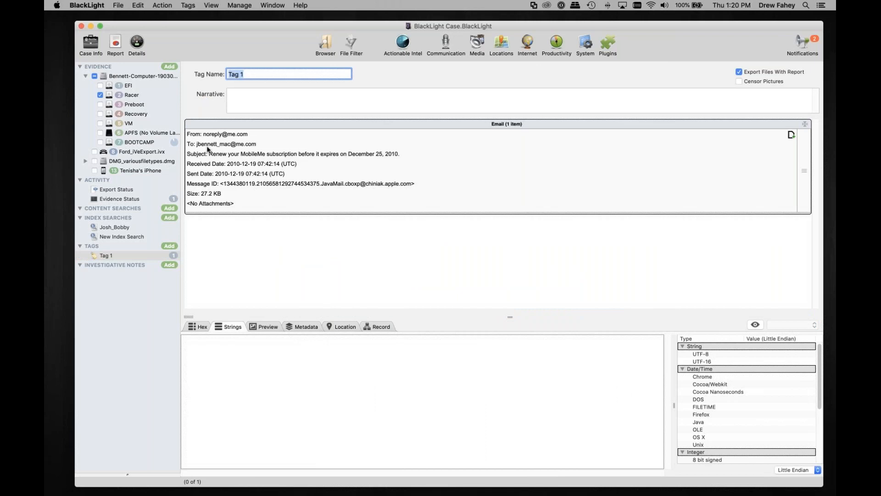
Revisit the Josh_Bobby index search and return to New Index Search.
left_click(117, 229)
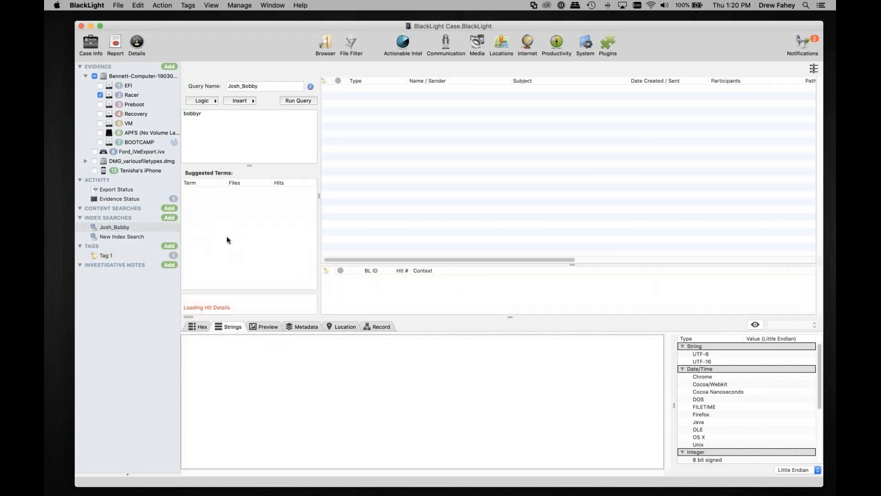
left_click(231, 119)
left_click(118, 237)
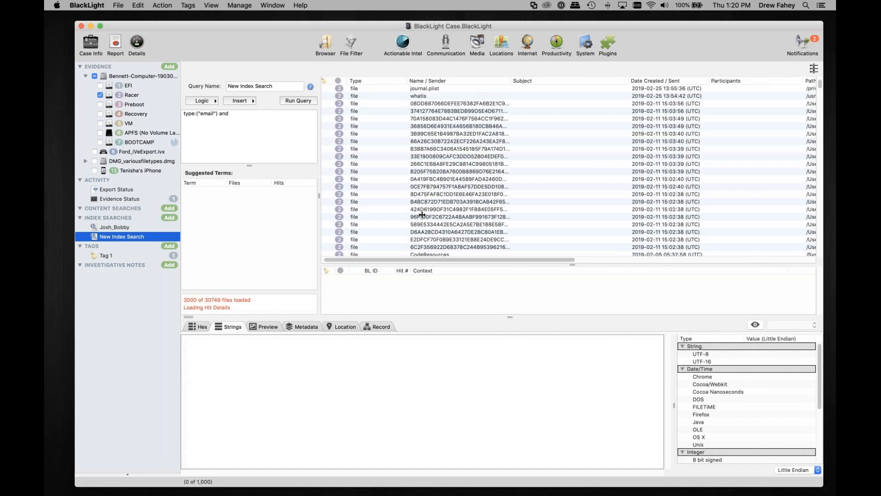
Try to run the query with its trailing AND, remove the operator and run the query for type email alone.
left_click(298, 101)
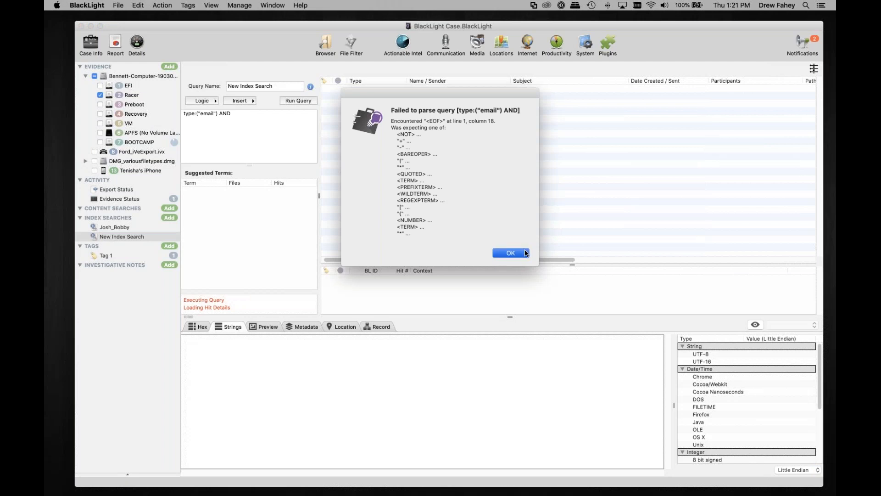
left_click(525, 251)
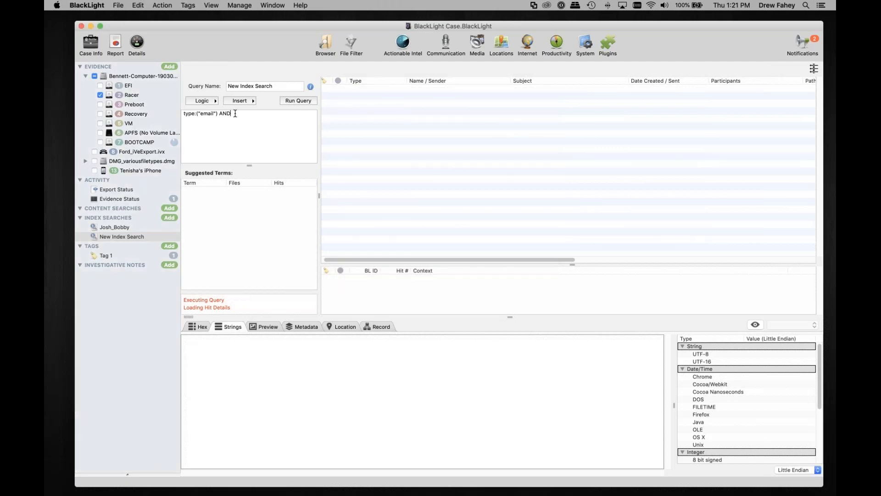
key("BackSpace")
key("BackSpace")
key("BackSpace")
key("BackSpace")
left_click(299, 100)
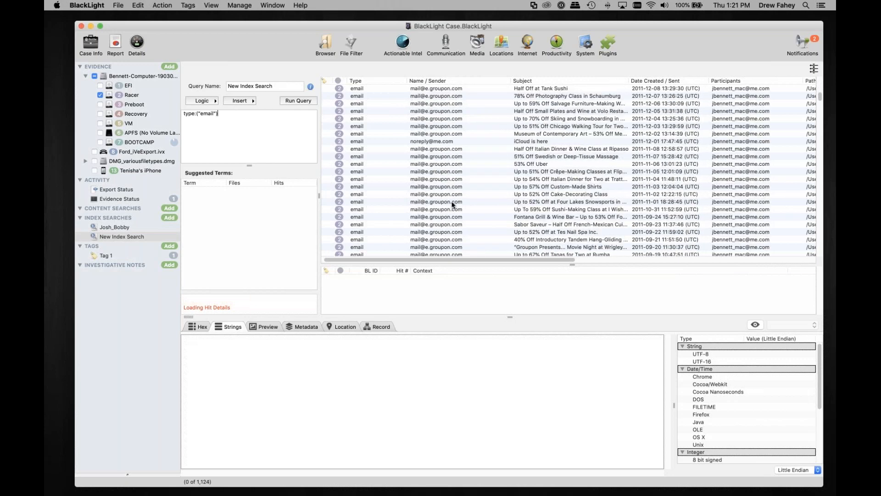
Locate the tagged MobileMe renewal email in the search results and select it.
scroll(454, 205, "down", 15)
scroll(454, 206, "up", 10)
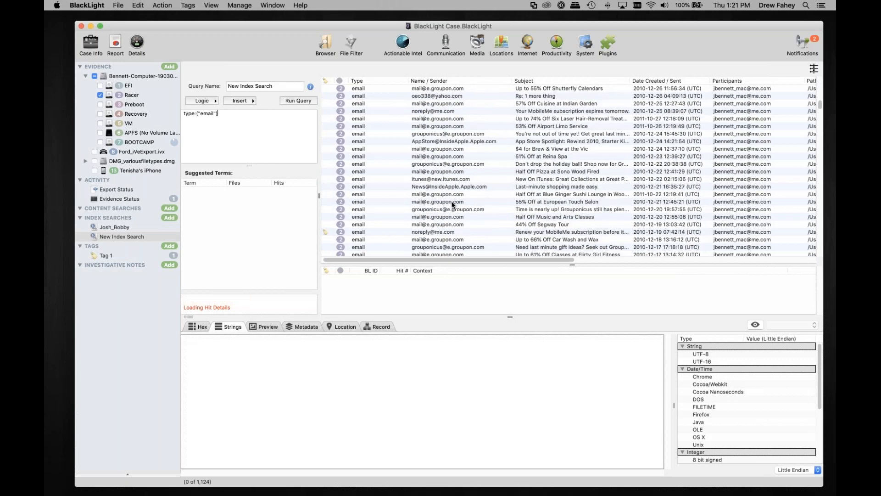
left_click(353, 233)
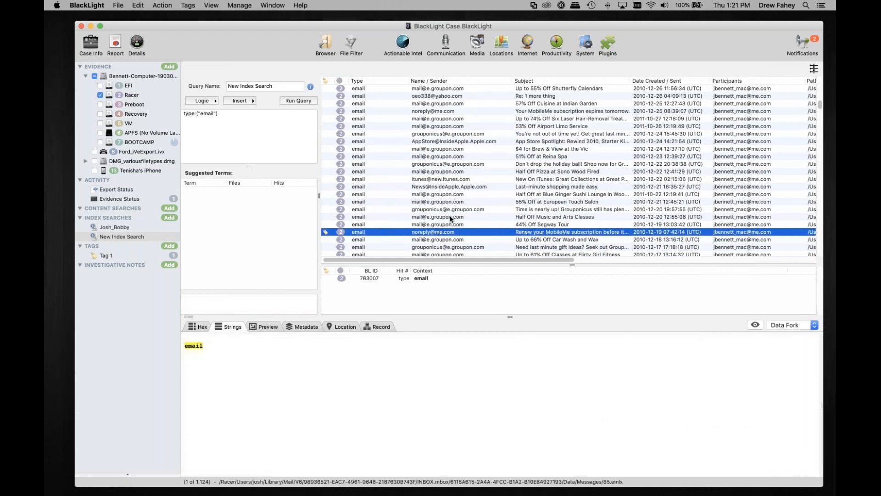
Tag the "Half Off Music and Arts Classes" email with the existing Tag 1 and select its hit entry.
left_click(429, 218)
right_click(432, 216)
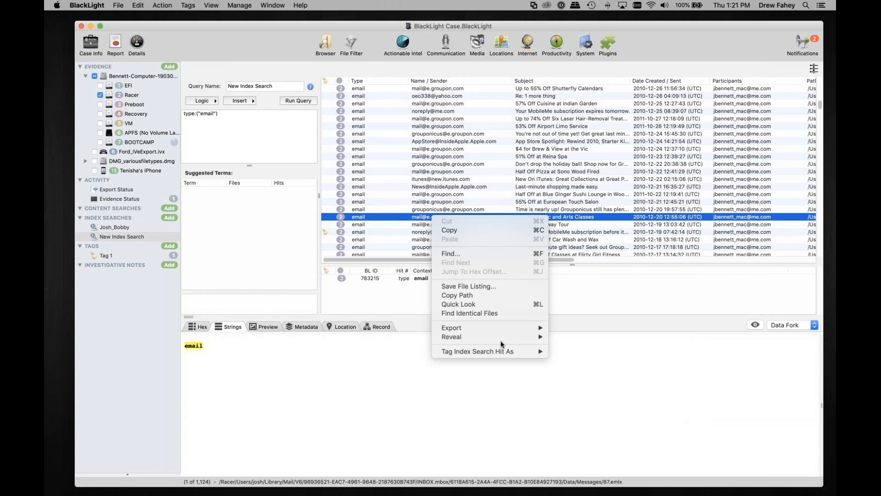
mouse_move(511, 352)
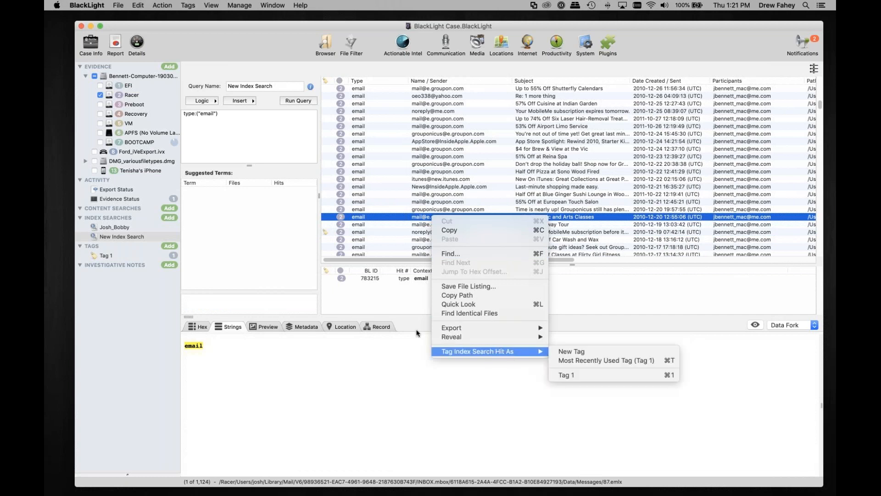
left_click(372, 307)
right_click(363, 218)
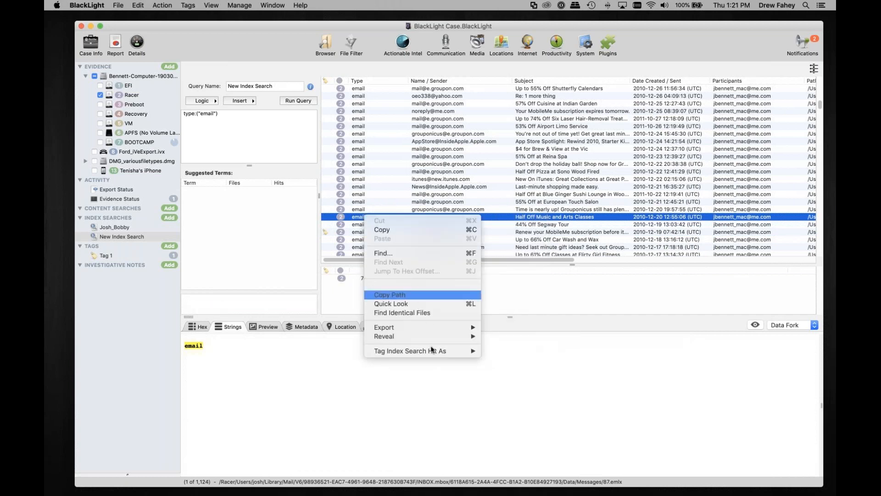
mouse_move(434, 355)
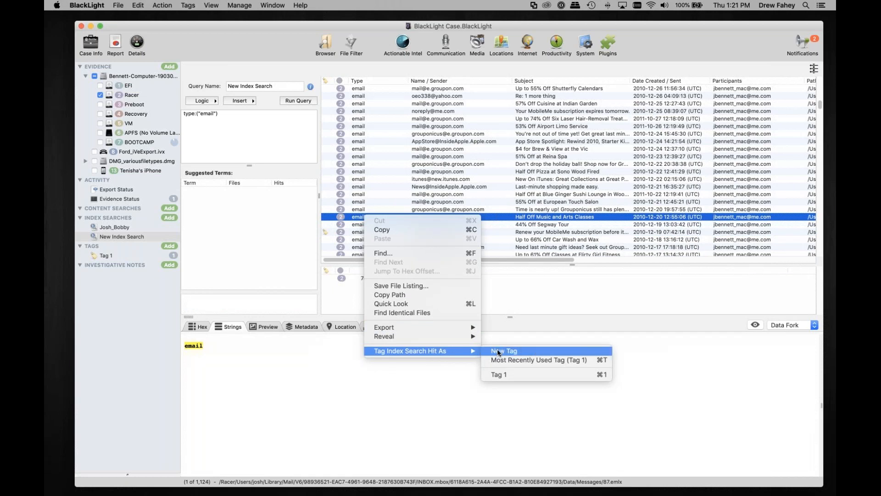
left_click(505, 373)
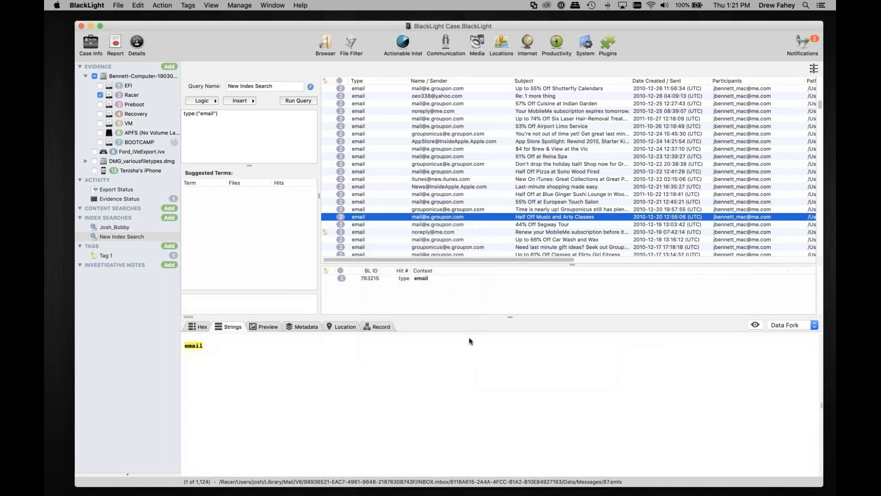
left_click(415, 280)
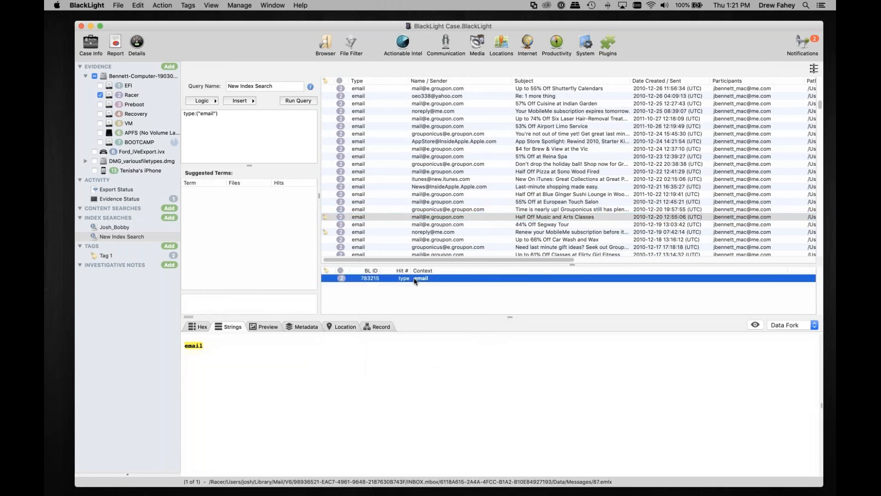
Find the sent email with subject "where" in the results and tag its individual index search hit as Tag 1.
scroll(413, 226, "down", 10)
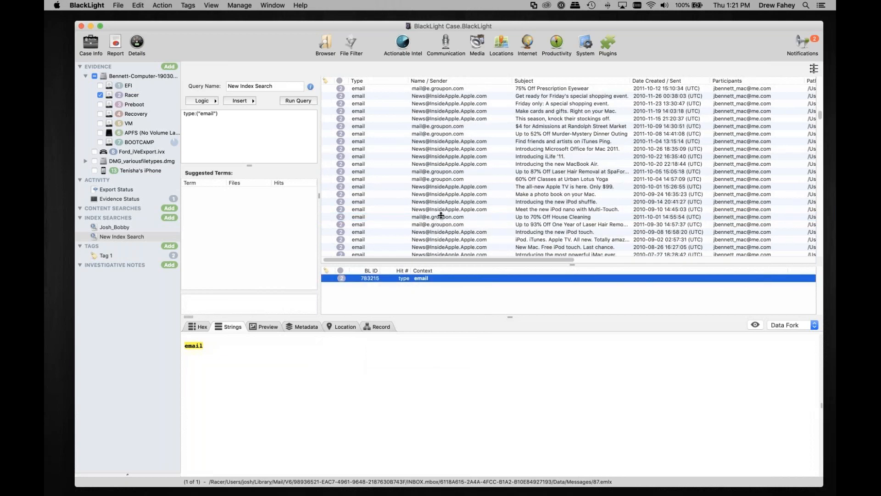
left_click(441, 216)
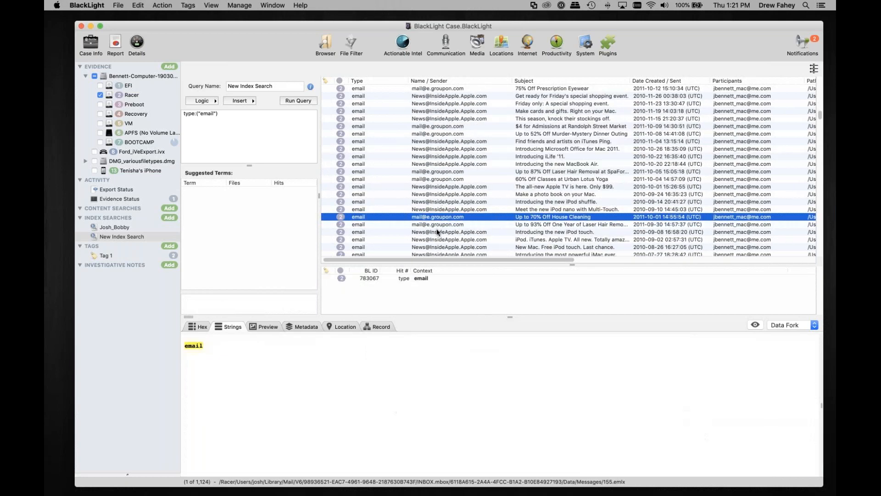
scroll(436, 232, "down", 15)
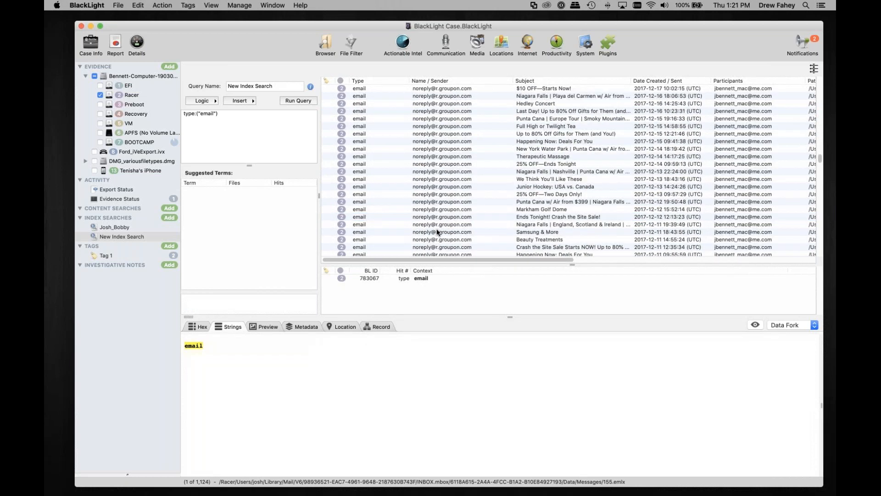
scroll(437, 231, "down", 10)
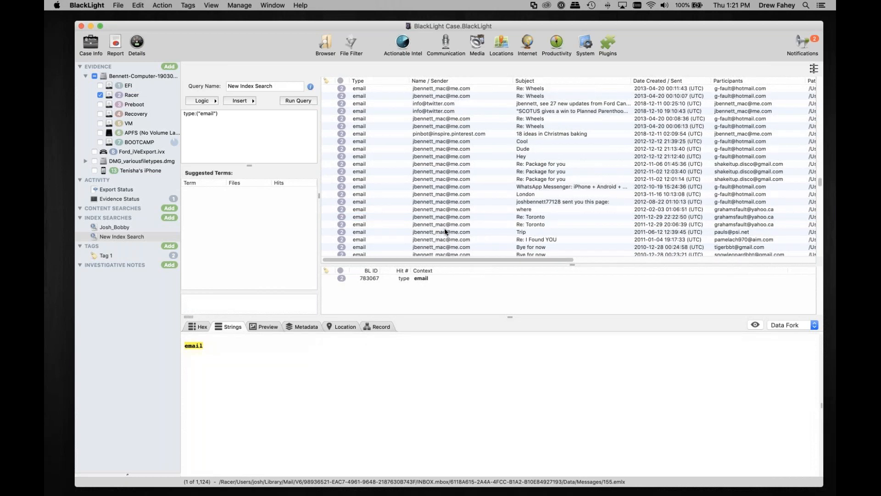
left_click(445, 231)
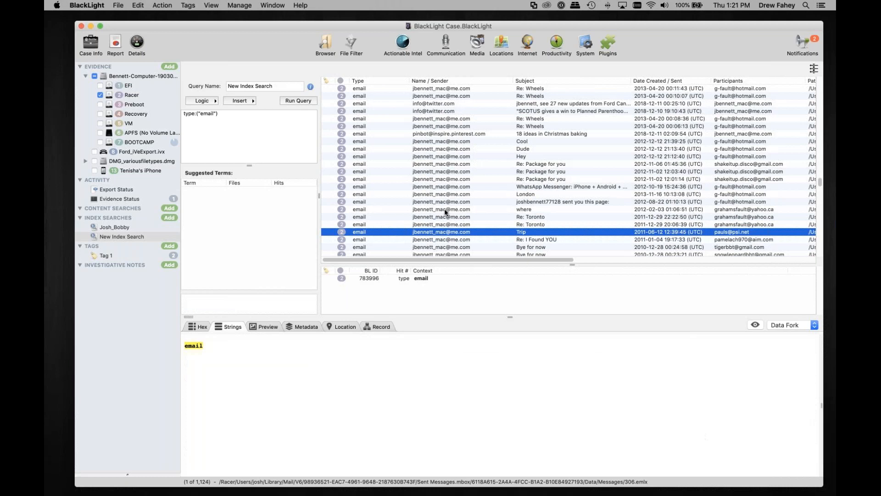
left_click(444, 209)
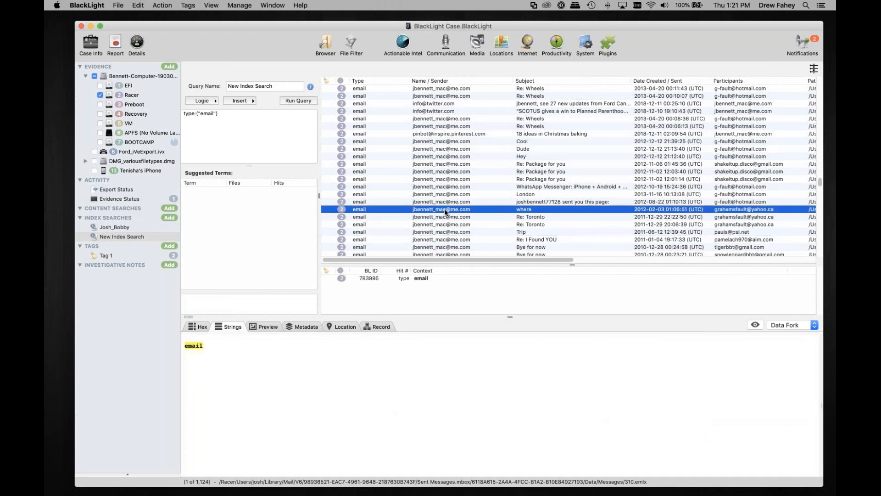
left_click(420, 279)
right_click(420, 279)
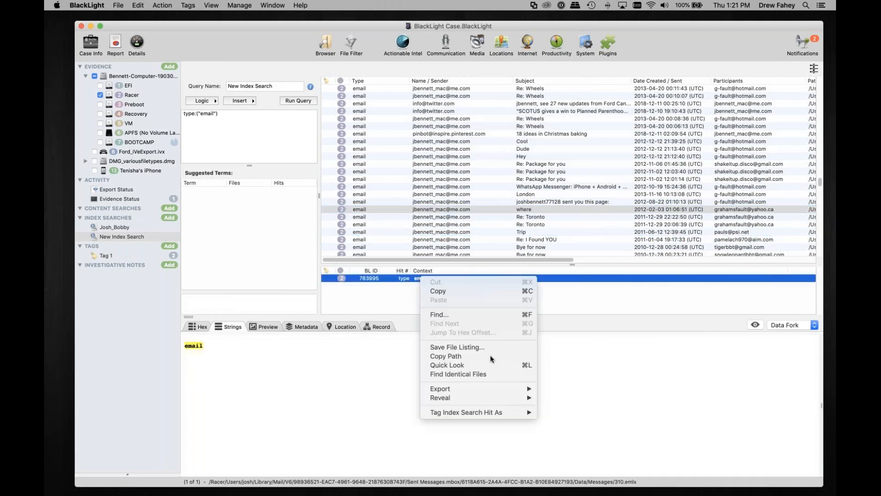
mouse_move(505, 413)
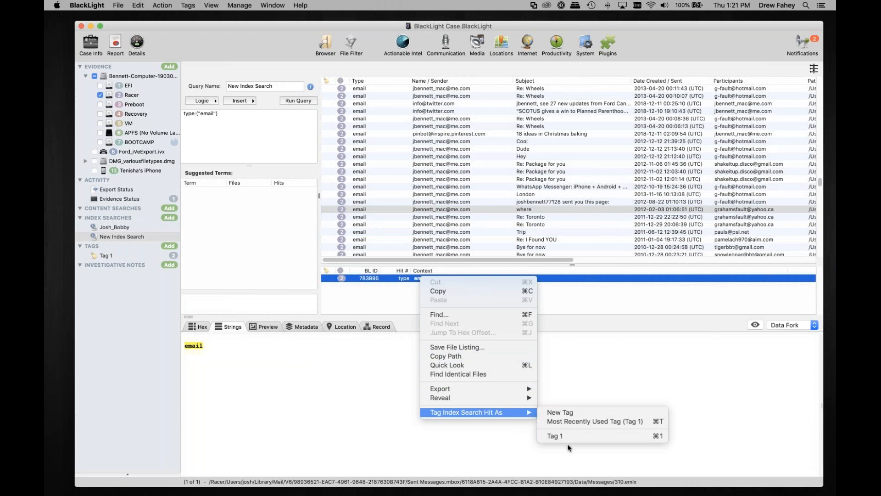
Open Tag 1 and compare its tagged email items with the tagged indexed search hit.
left_click(113, 254)
scroll(247, 237, "down", 3)
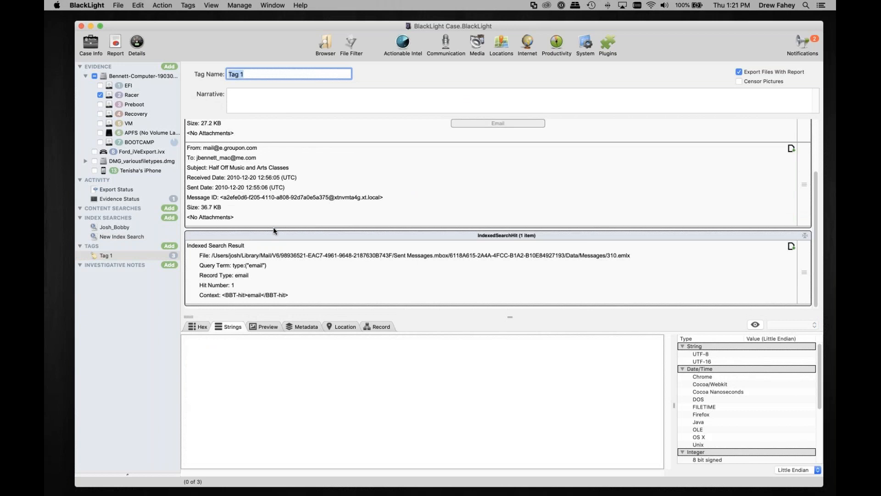
scroll(274, 226, "up", 3)
scroll(274, 226, "down", 2)
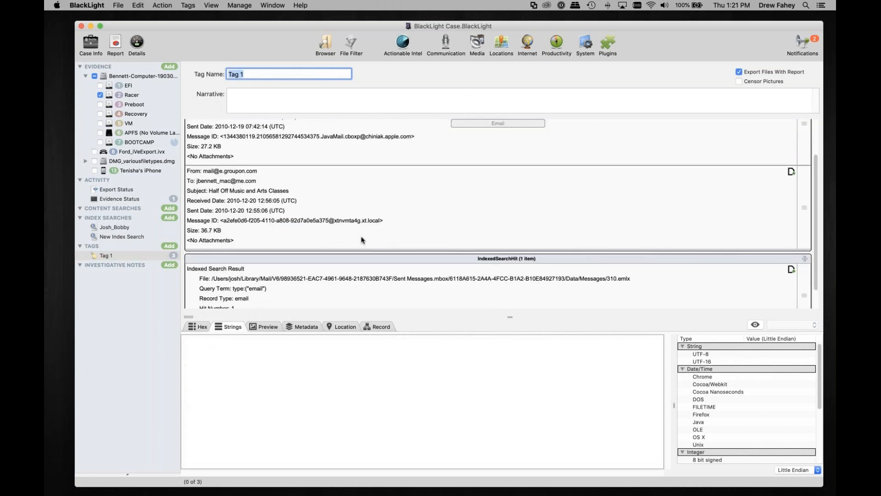
scroll(361, 239, "up", 2)
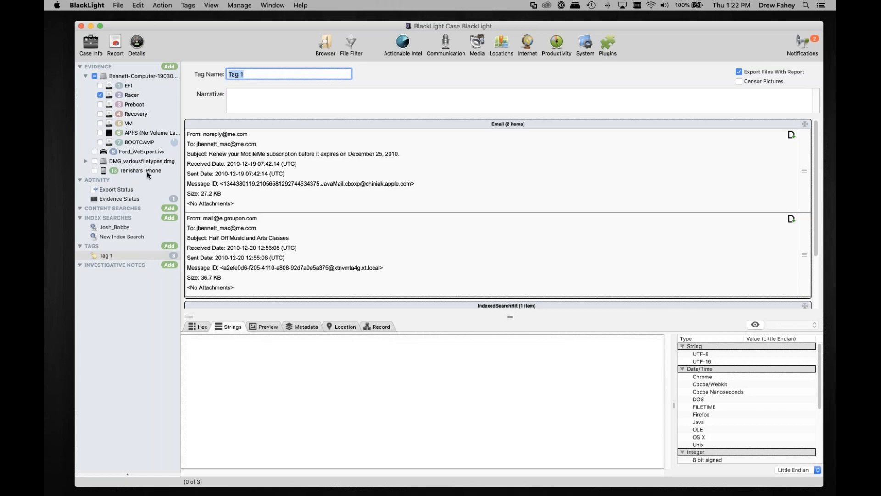
Check the indexing status of the evidence items in Evidence Status and reposition the case window.
left_click(119, 198)
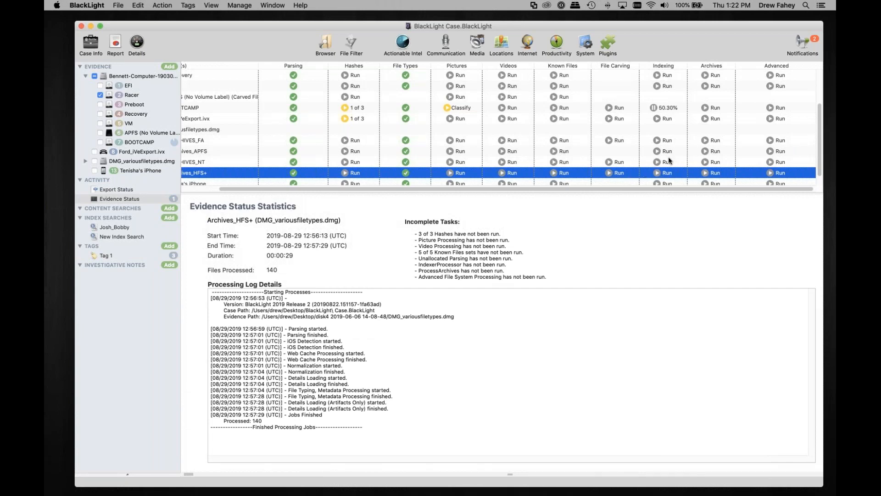
scroll(655, 155, "up", 3)
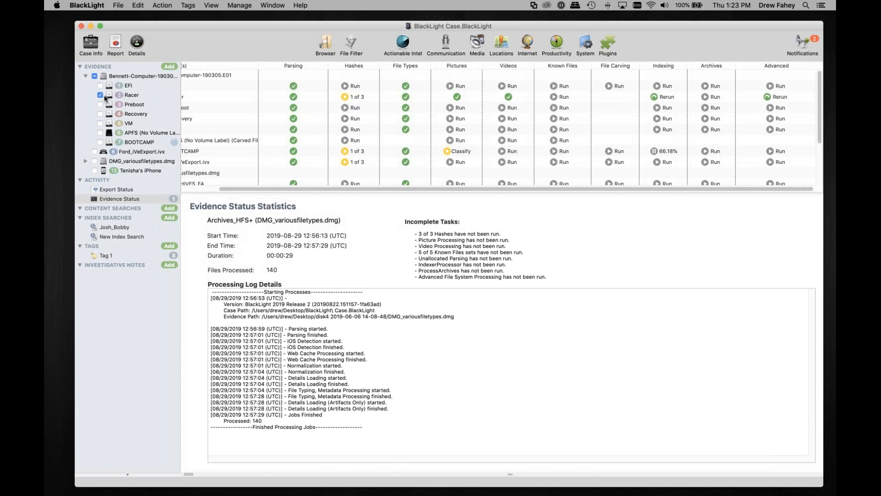
left_click_drag(220, 31, 208, 28)
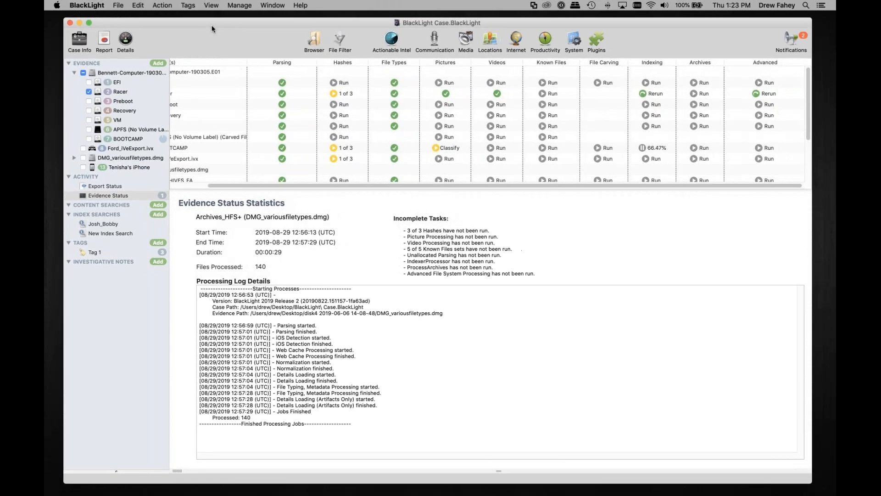
In the Josh_Bobby index search, switch the evidence from Racer to Ford_iVeExport.ivx and change the query to bobbyrdfg.
left_click(101, 224)
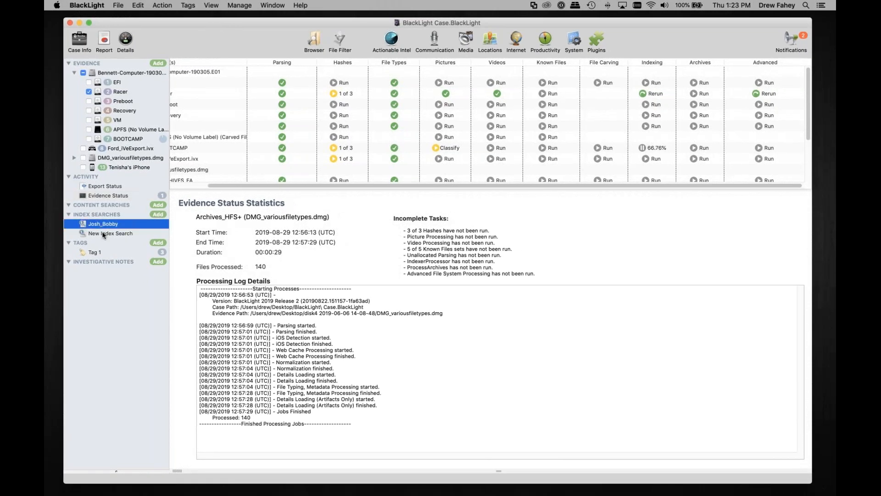
left_click(88, 92)
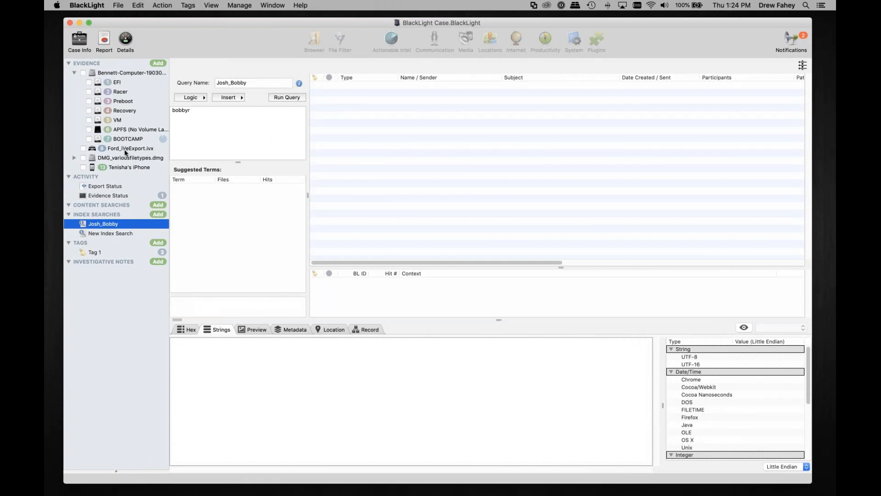
left_click(84, 148)
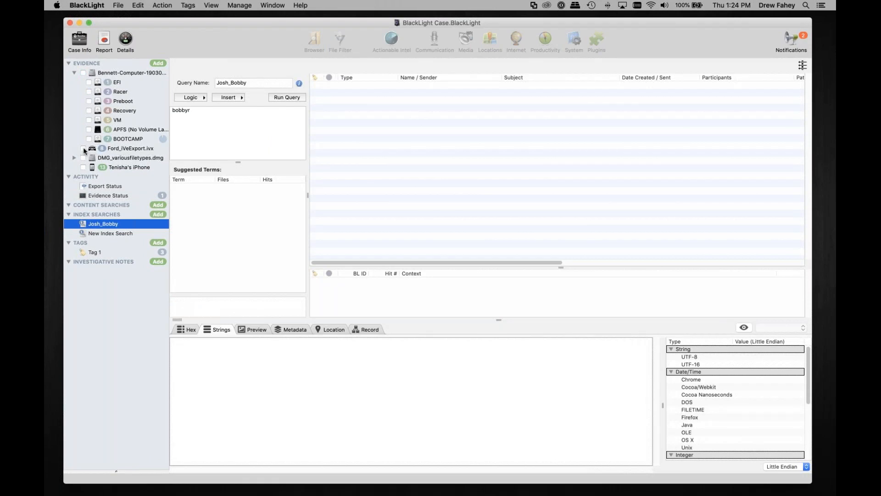
left_click(197, 113)
type("dfg")
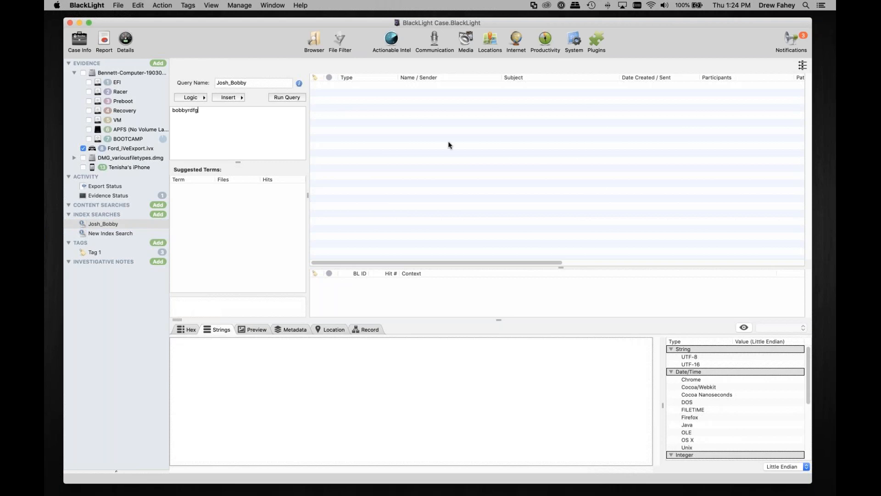
Read the notifications about running the Indexer, close them and deselect Ford_iVeExport.ivx.
left_click(791, 40)
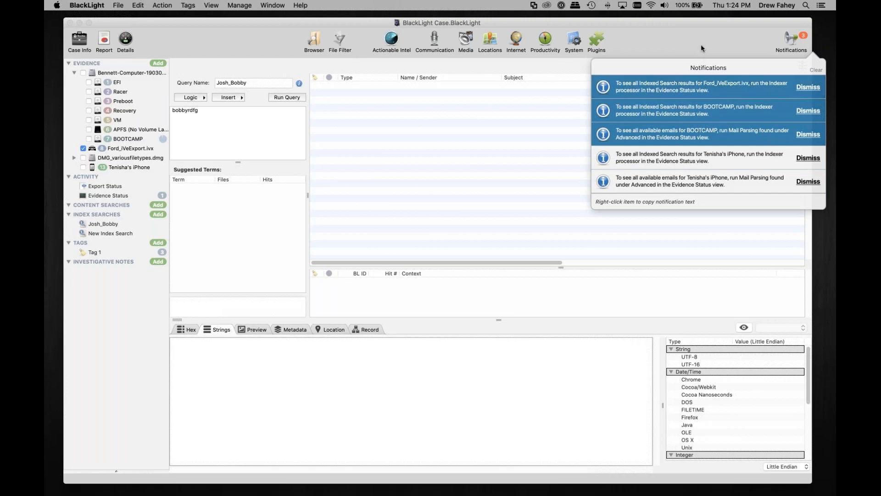
left_click(81, 151)
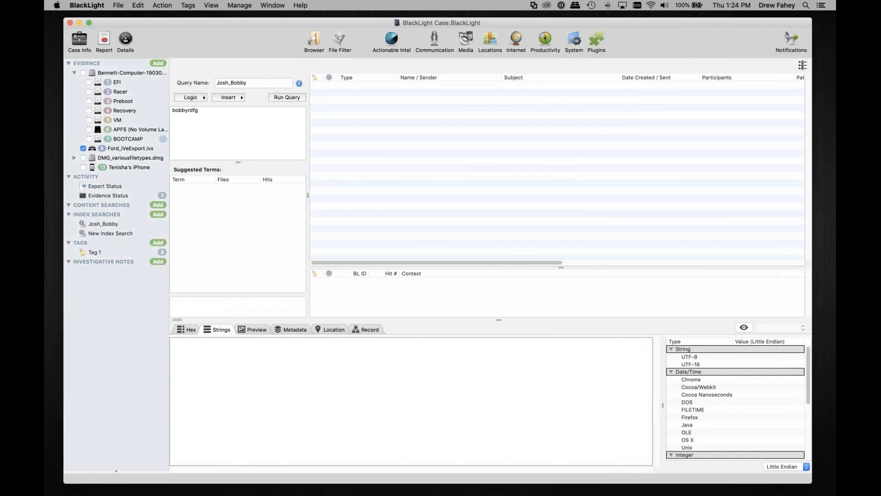
left_click(83, 148)
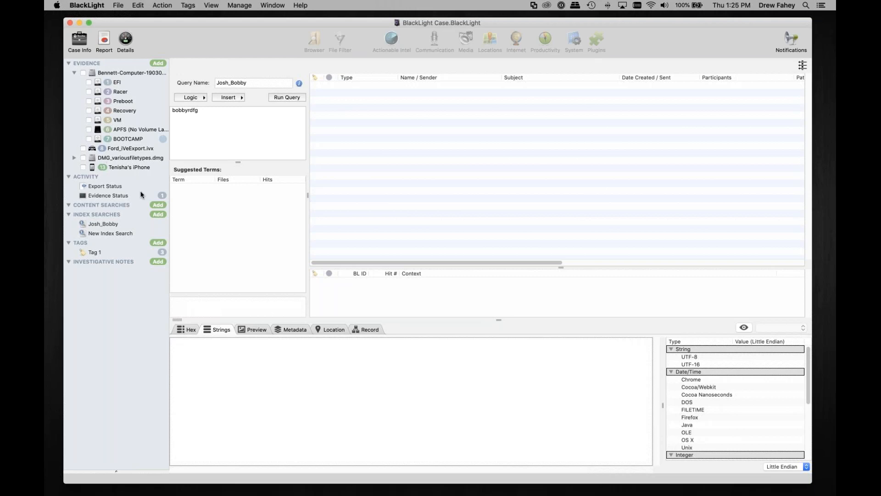
Return to Evidence Status and look over the indexing column for all evidence items.
left_click(120, 196)
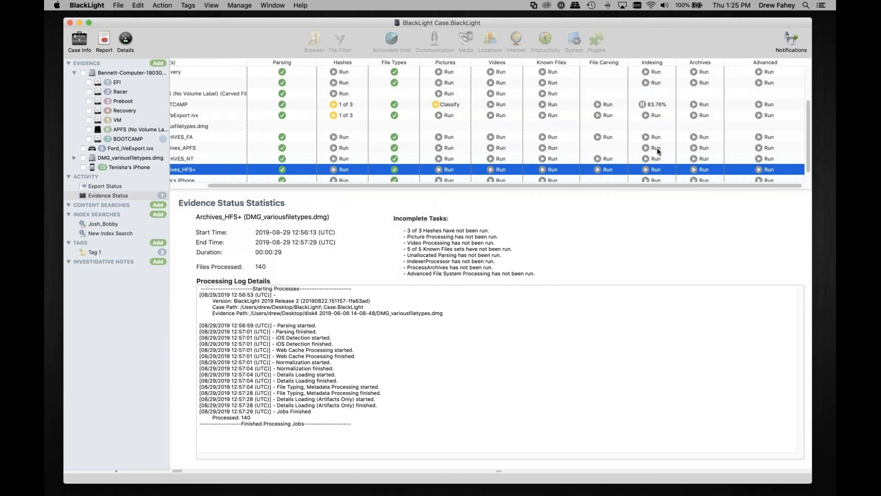
scroll(651, 118, "up", 4)
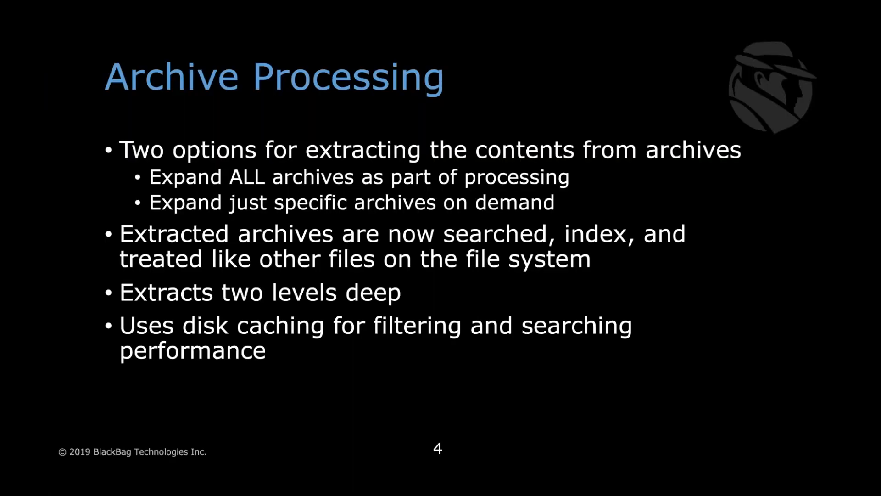
key("Right")
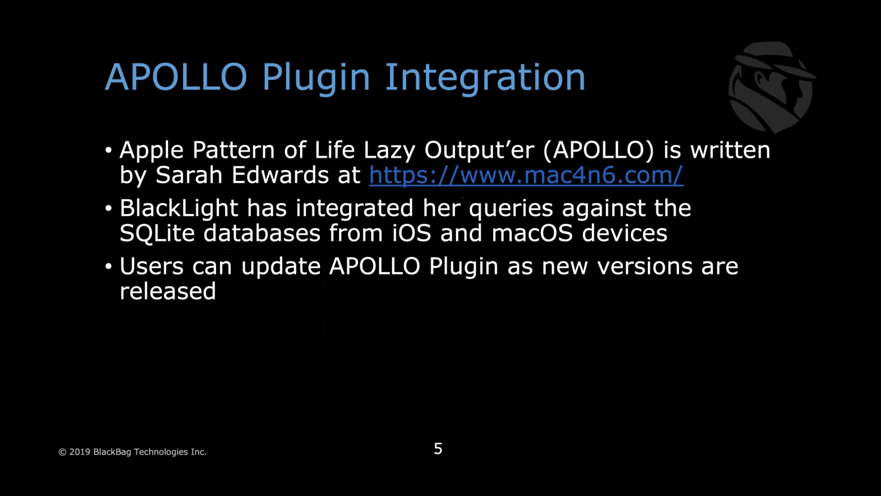
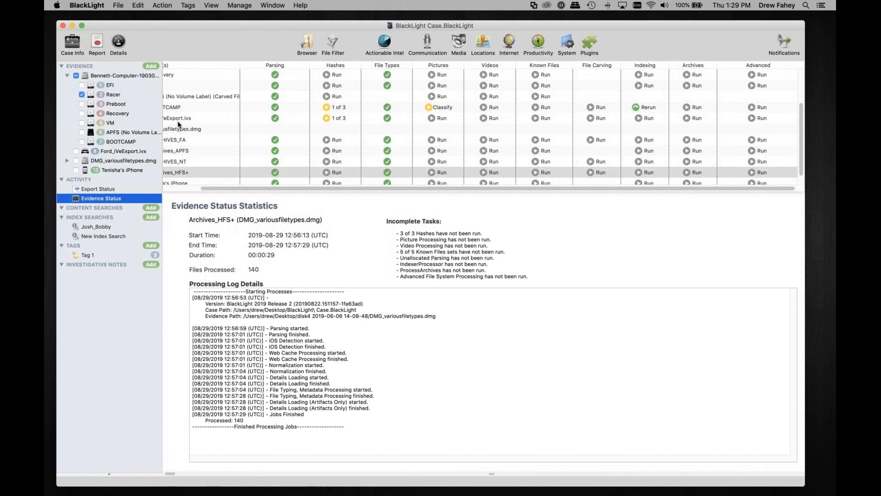
Look over the evidence items' processing status and open the Plugins view for the Racer volume.
scroll(179, 124, "down", 1)
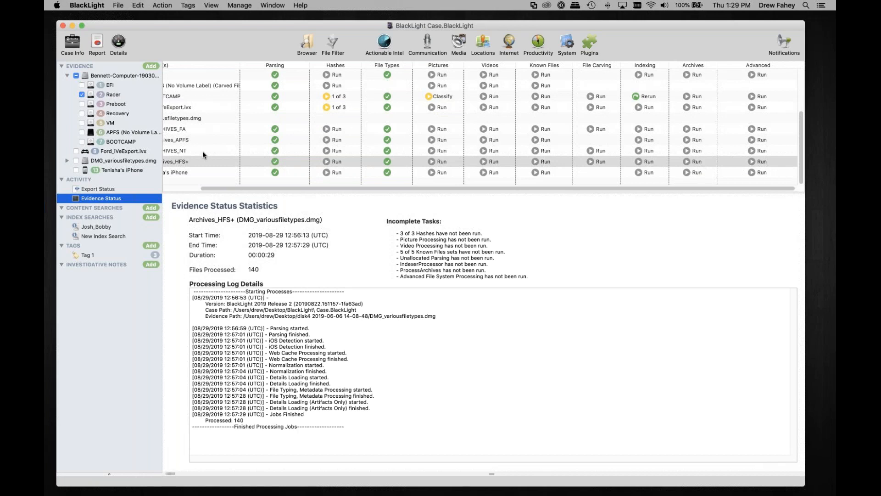
scroll(216, 159, "up", 5)
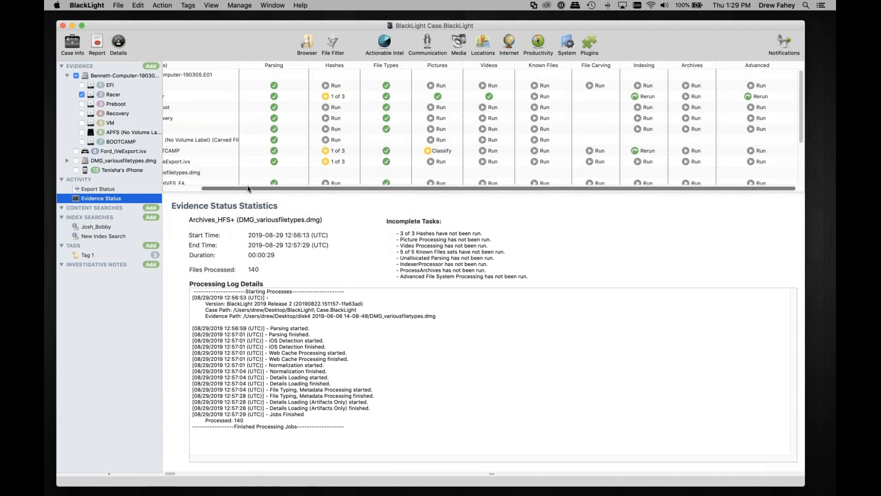
scroll(247, 186, "left", 3)
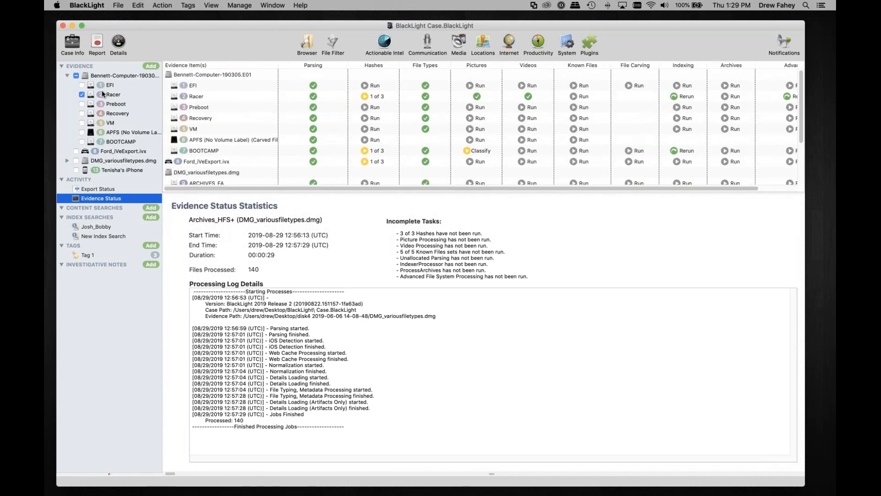
left_click(591, 46)
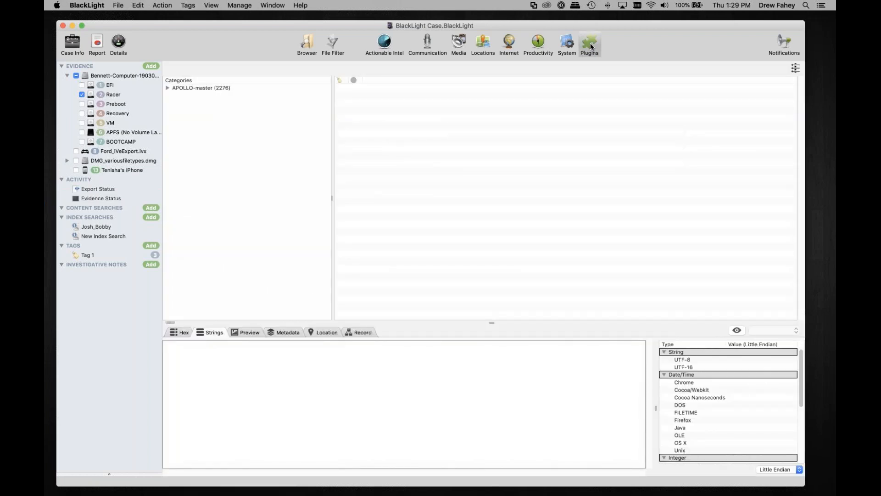
Expand the APOLLO-master categories for the Racer volume and check the installed plugins in Manage Plugins, closing that window when done.
left_click(167, 88)
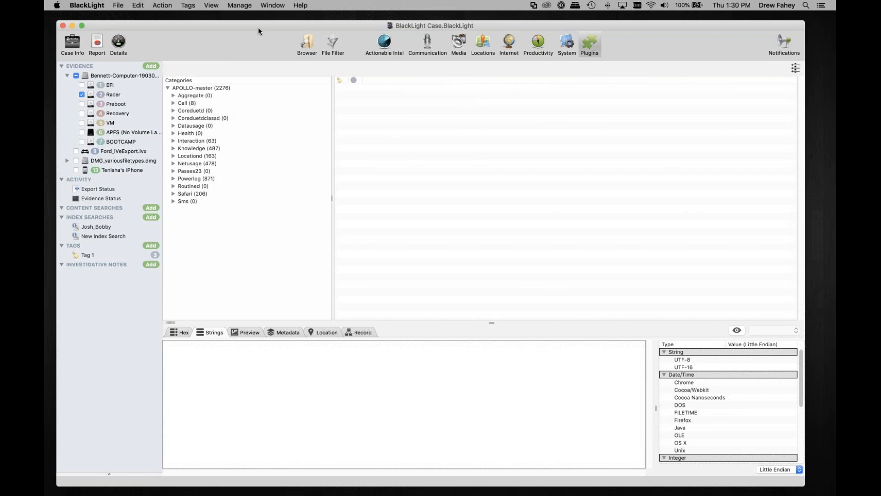
left_click(239, 7)
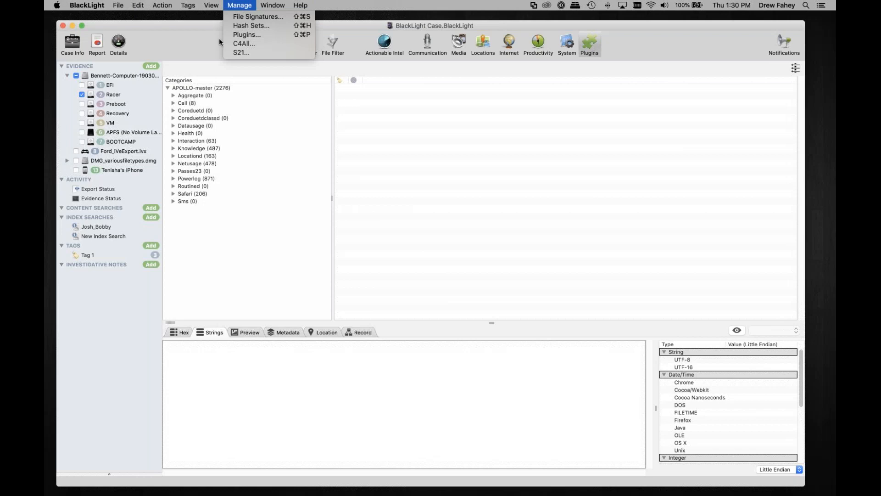
left_click(257, 36)
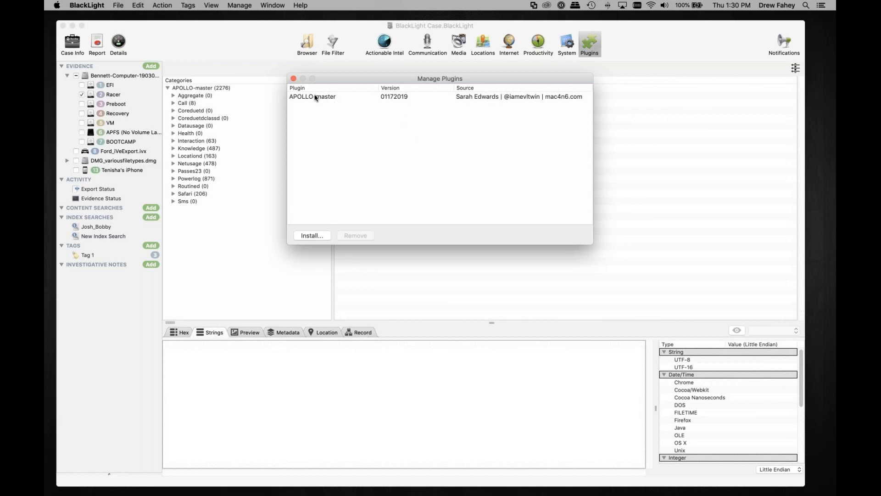
left_click(293, 79)
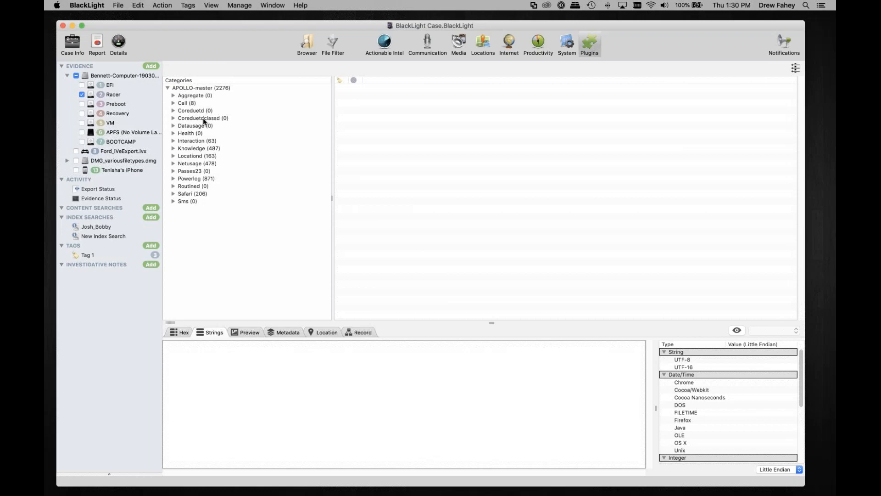
Expand the Knowledge category, list its App Activity records and select a com.apple.Safari record to view its strings.
left_click(173, 133)
left_click(174, 134)
left_click(174, 134)
left_click(174, 134)
left_click(173, 149)
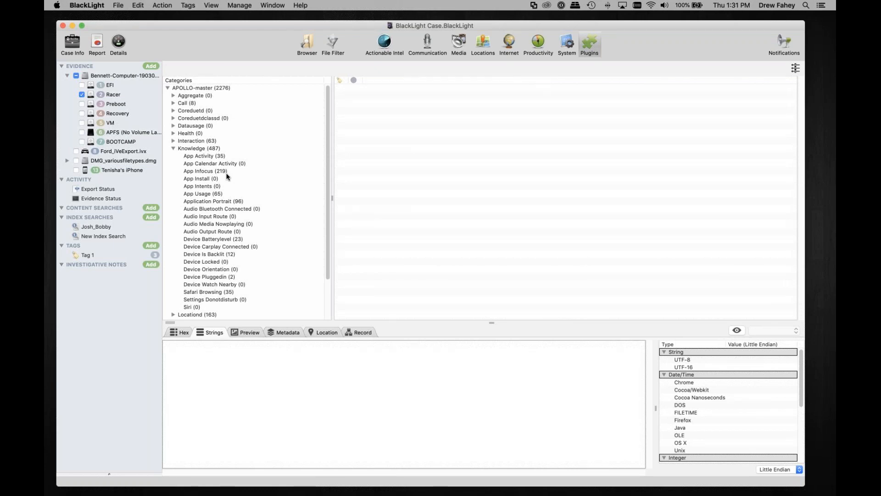
left_click(197, 158)
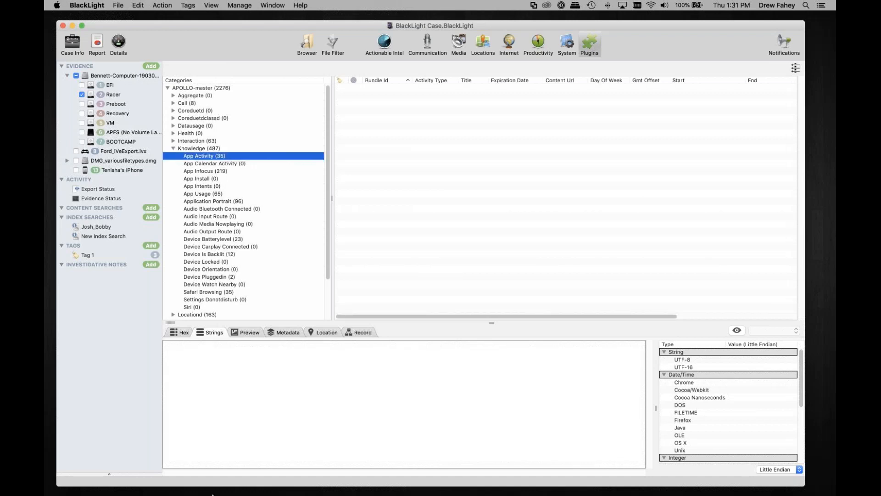
left_click(380, 172)
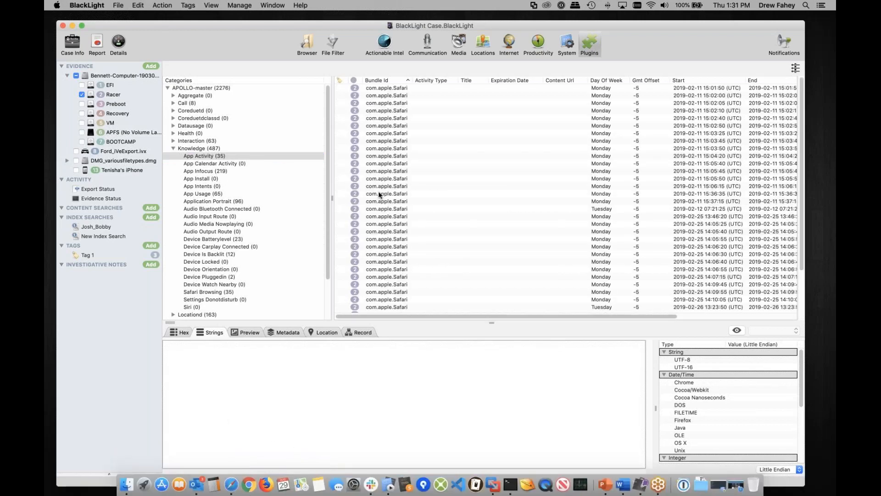
left_click(388, 179)
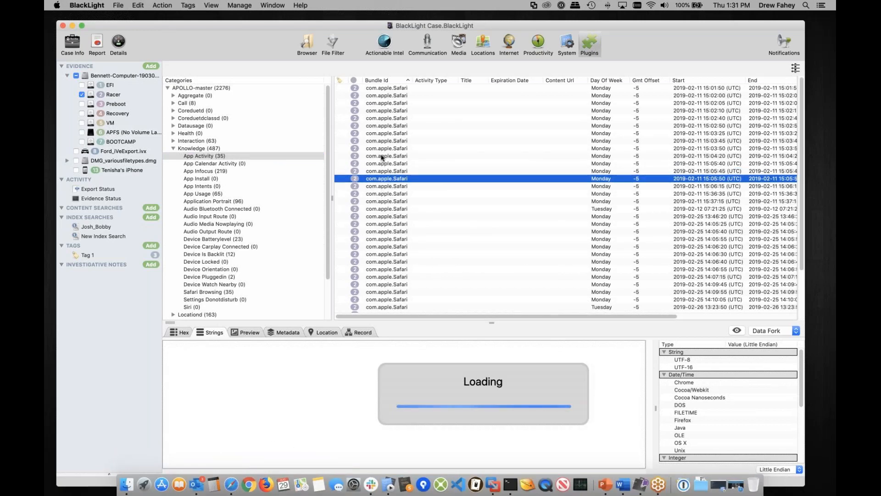
scroll(417, 171, "down", 1)
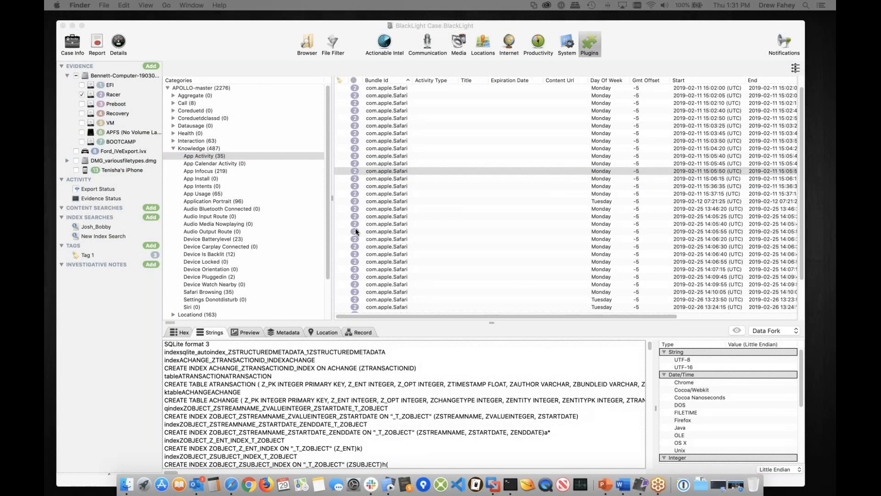
Adjust the case window's position and height so the selected App Activity record's source file path is visible.
left_click_drag(238, 22, 239, 13)
left_click(206, 427)
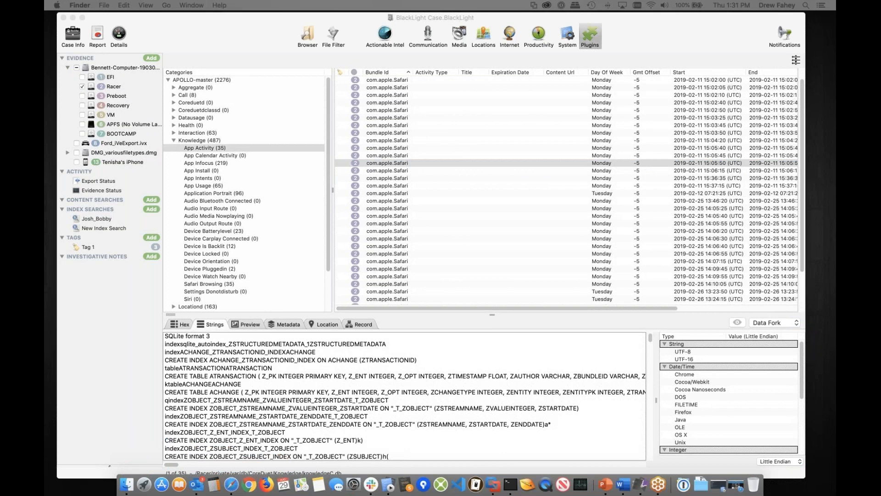
left_click(186, 17)
left_click_drag(186, 16, 187, 29)
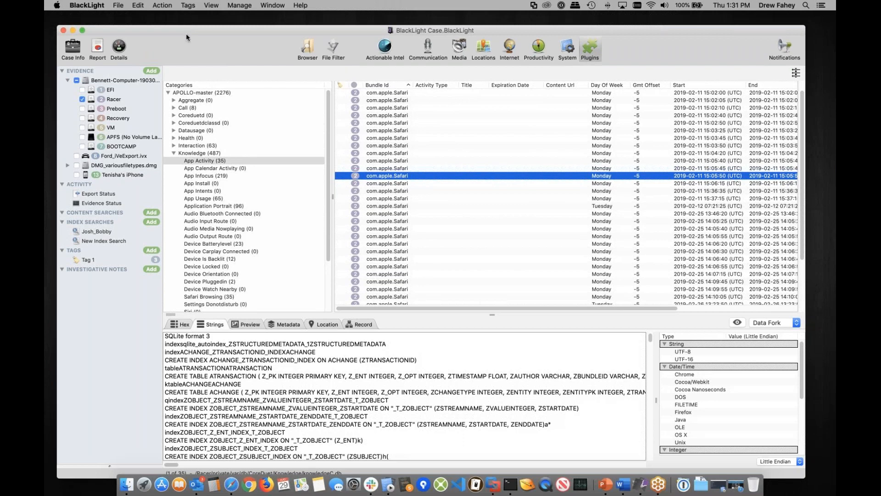
left_click_drag(186, 34, 186, 30)
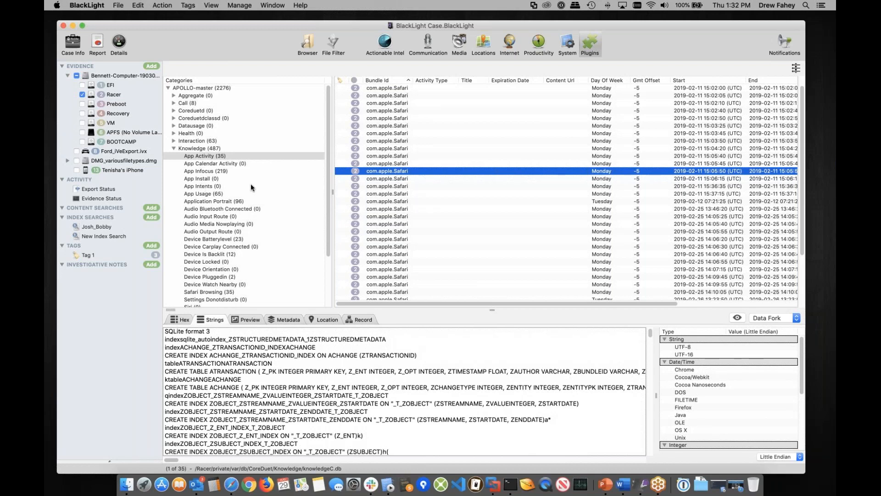
Examine the App Infocus records with the Bundle Id column widened to show full names, and collapse the Knowledge category.
left_click(204, 186)
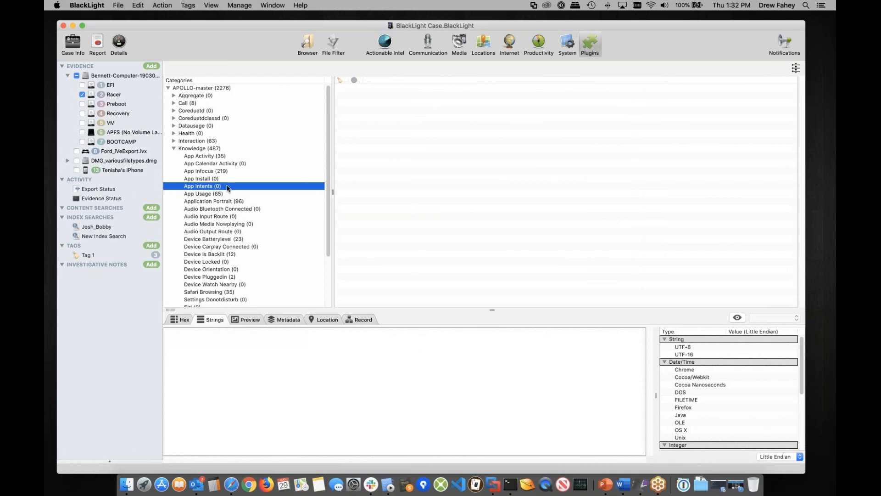
left_click(219, 172)
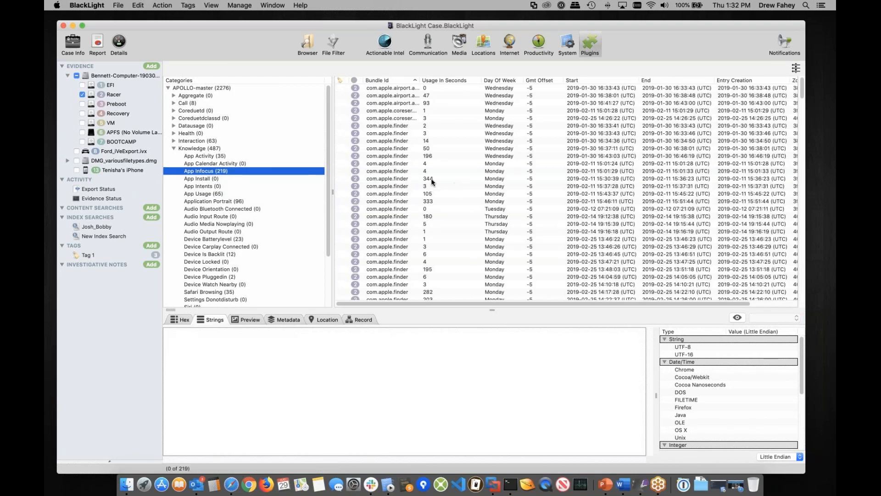
left_click_drag(419, 78, 478, 77)
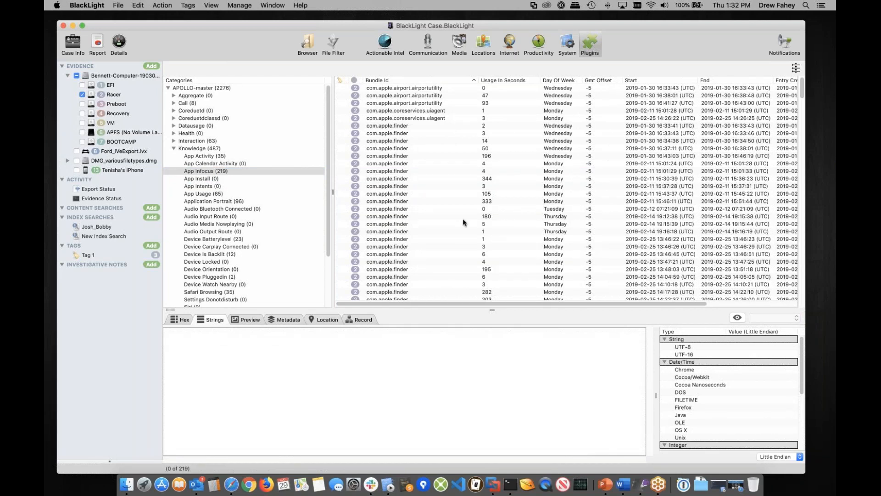
scroll(465, 222, "down", 10)
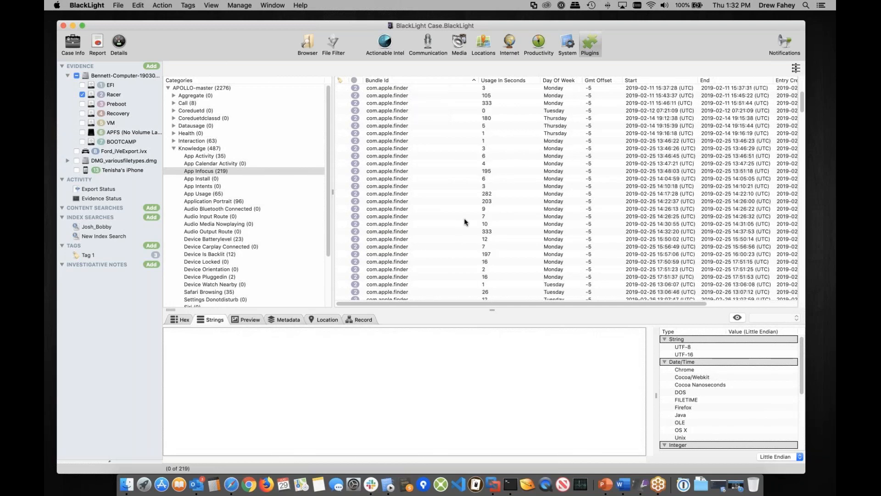
scroll(465, 222, "down", 8)
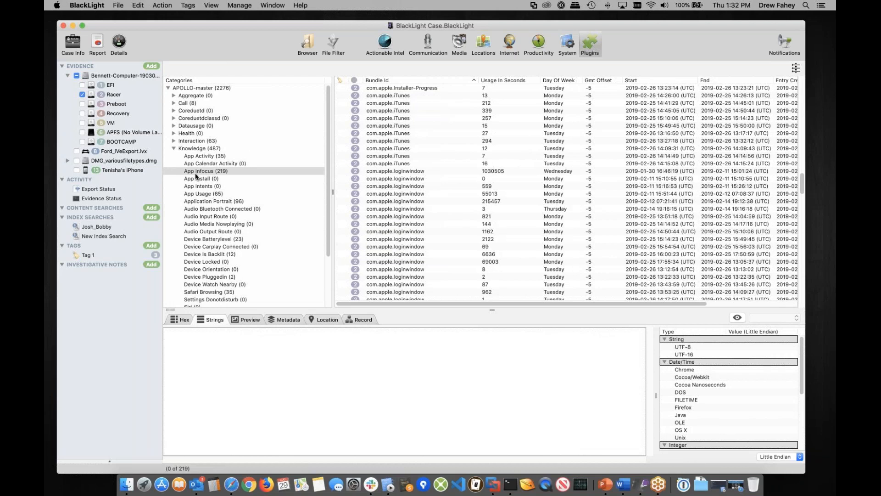
left_click(173, 149)
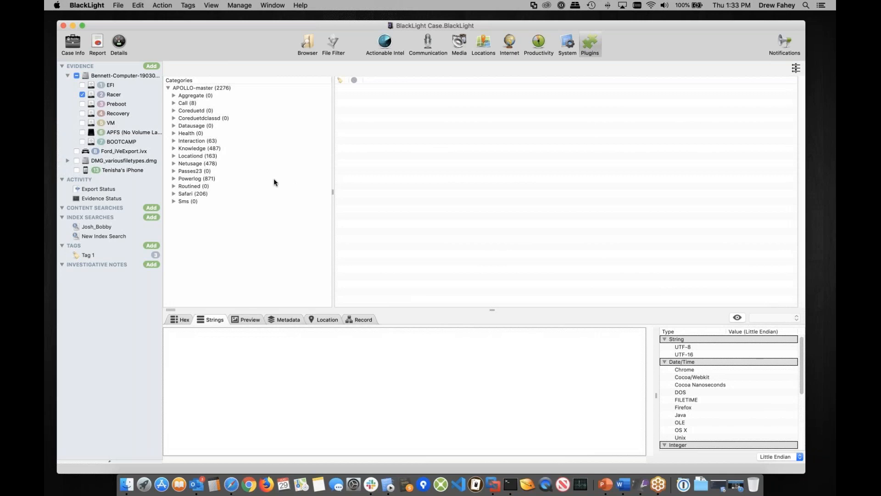
Deselect the Racer volume, select the iPhone evidence item instead and expand its APOLLO-master categories.
left_click(82, 94)
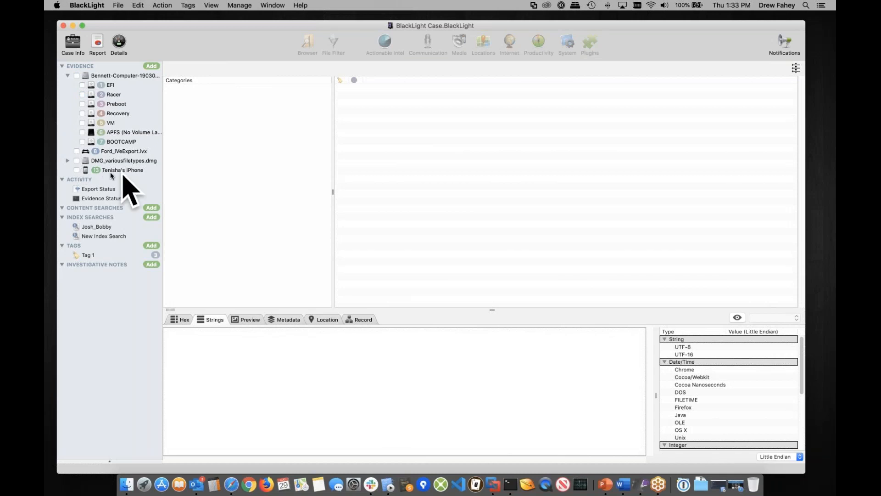
left_click(76, 170)
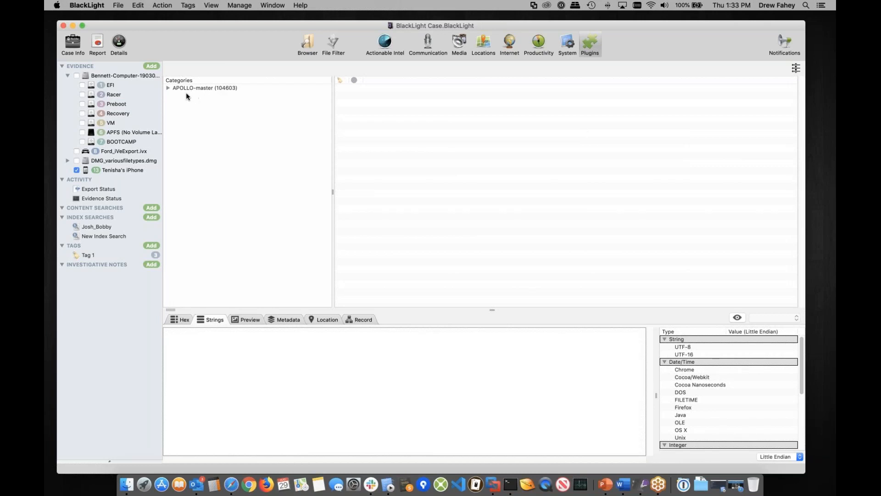
left_click(168, 88)
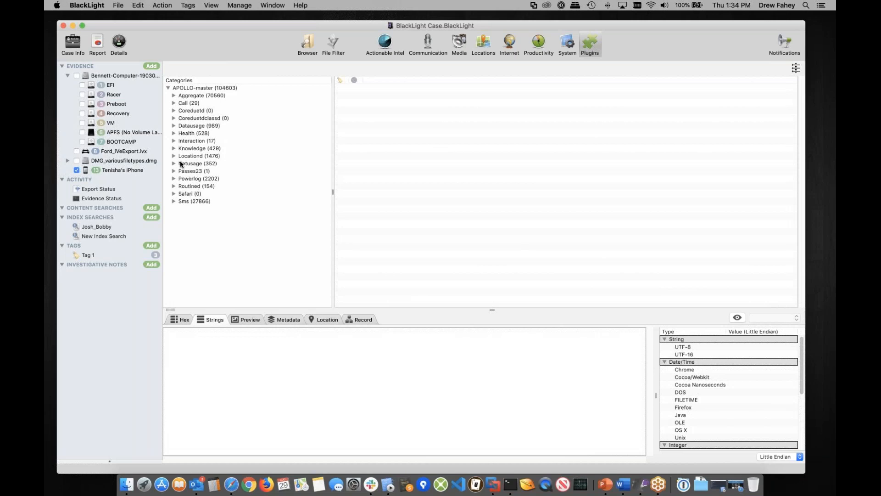
Expand the iPhone's Knowledge category and look through the App Infocus records for app usage times.
left_click(174, 149)
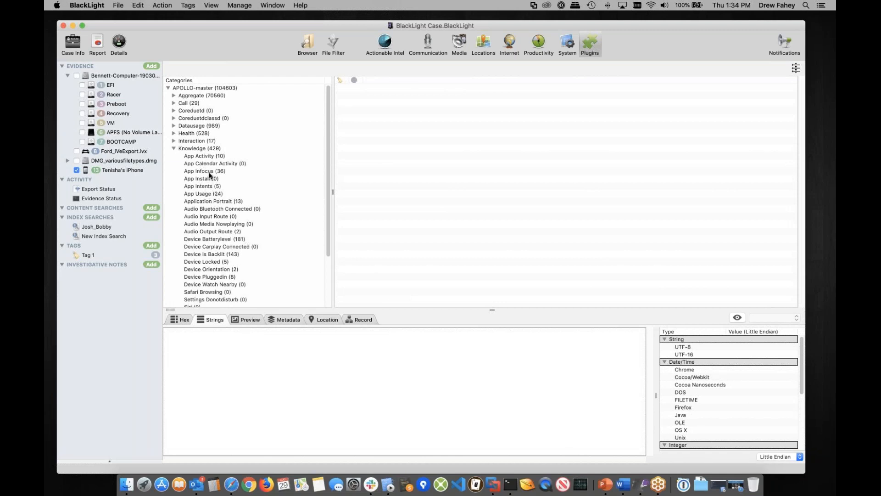
left_click(209, 172)
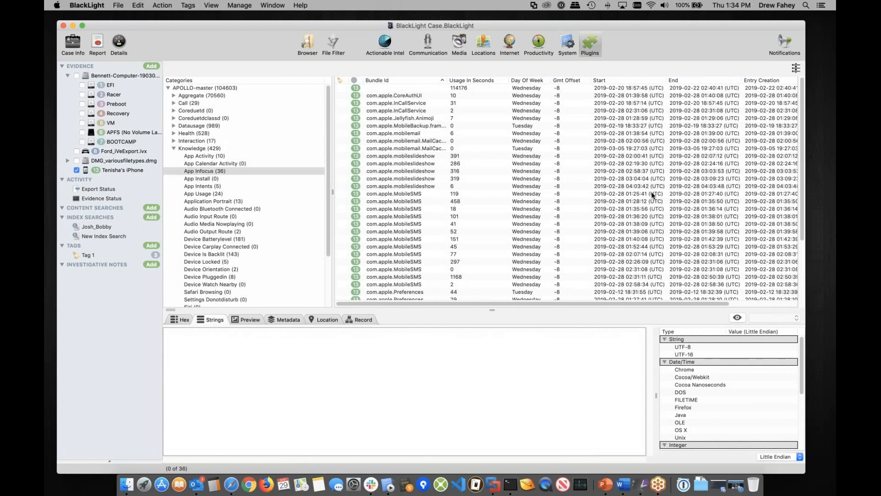
scroll(420, 197, "down", 4)
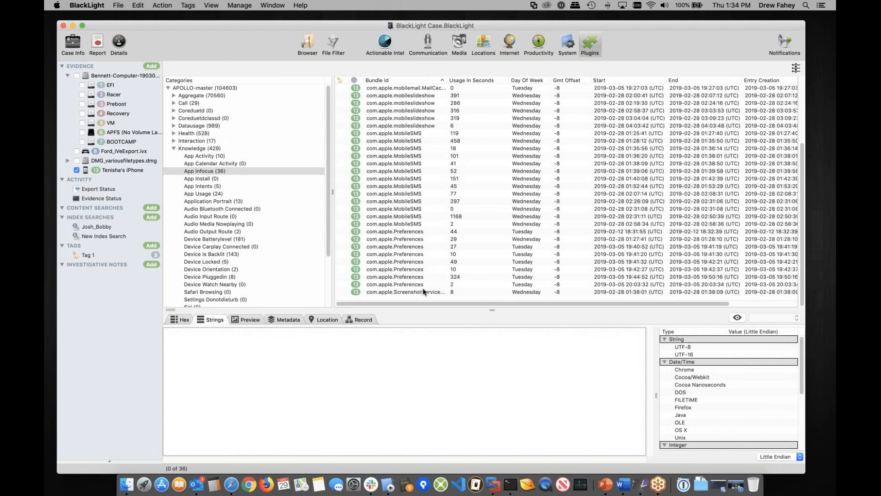
scroll(422, 185, "up", 4)
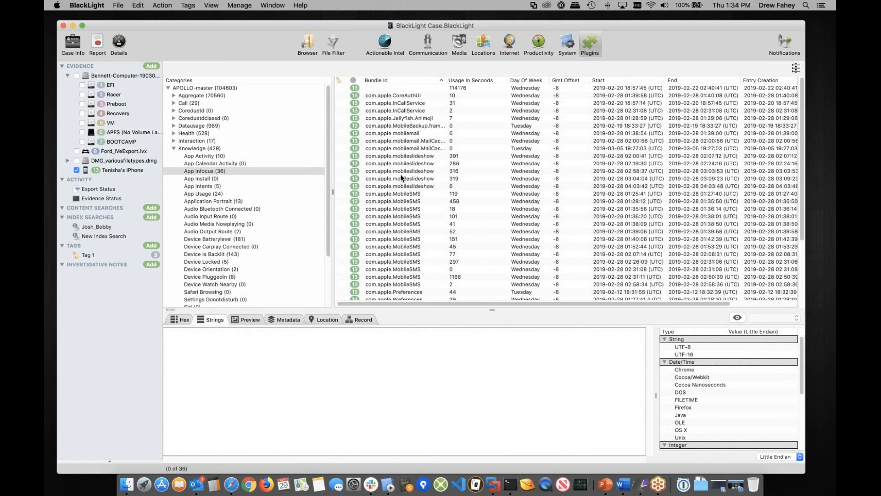
Examine the iPhone's App Activity records, sorted by Bundle Id in descending order with that column widened.
left_click(202, 156)
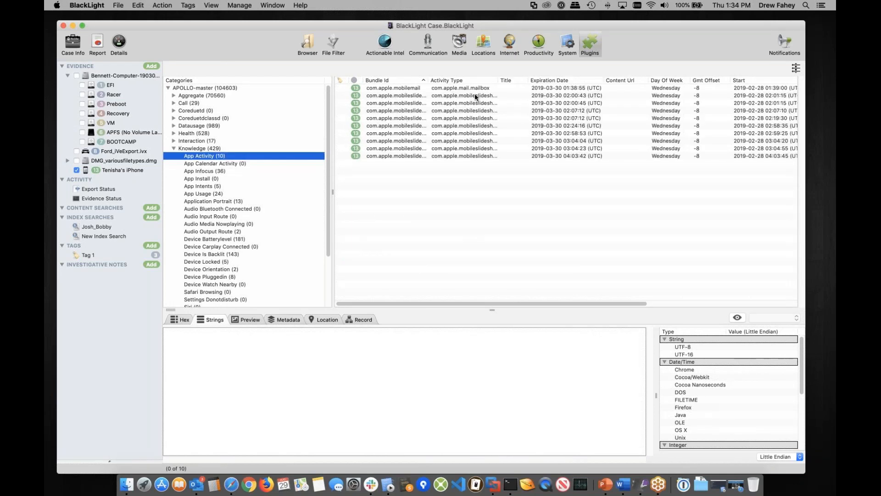
left_click(427, 79)
left_click_drag(428, 79, 474, 80)
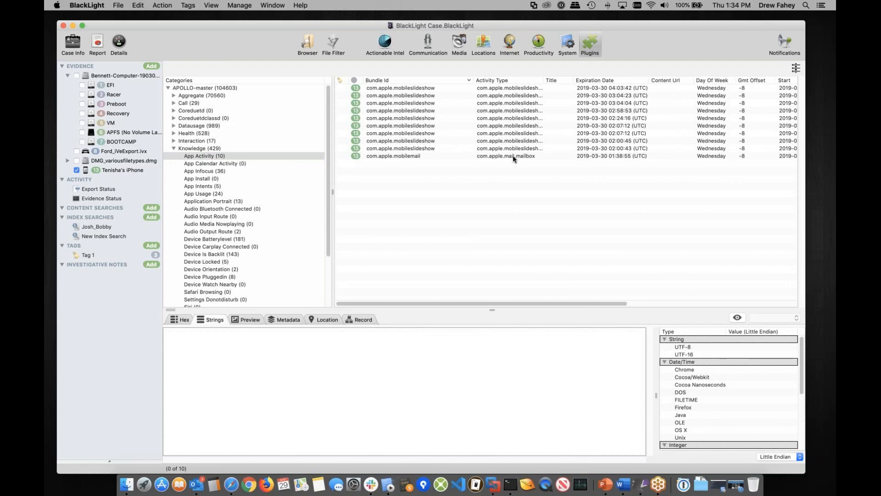
scroll(285, 205, "down", 1)
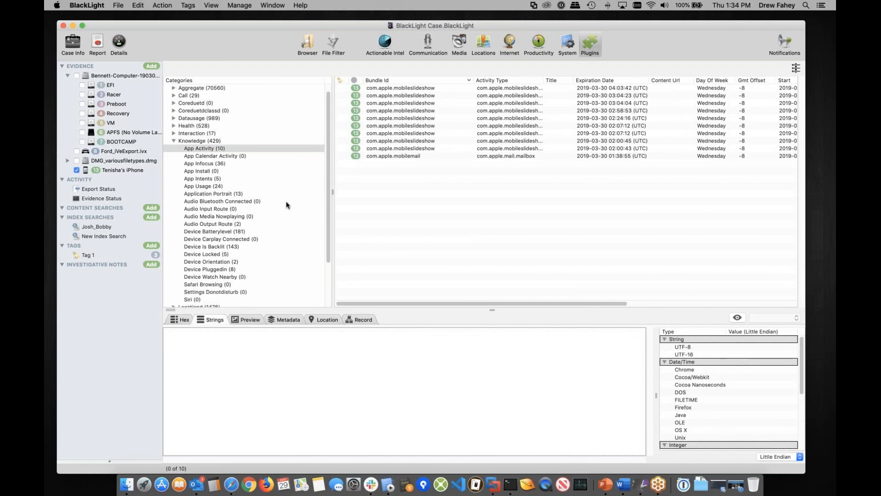
scroll(286, 205, "up", 1)
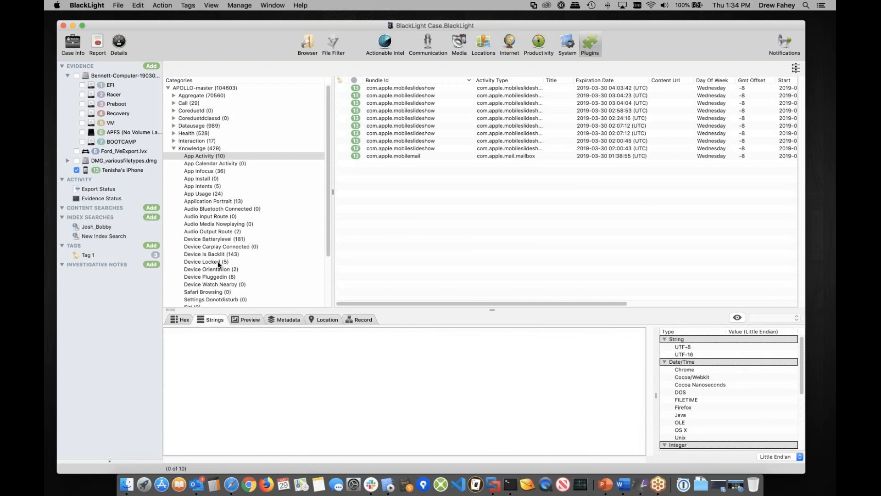
View the iPhone's Device Pluggedin, Device Batterylevel and Device Orientation records under Knowledge.
scroll(217, 260, "down", 3)
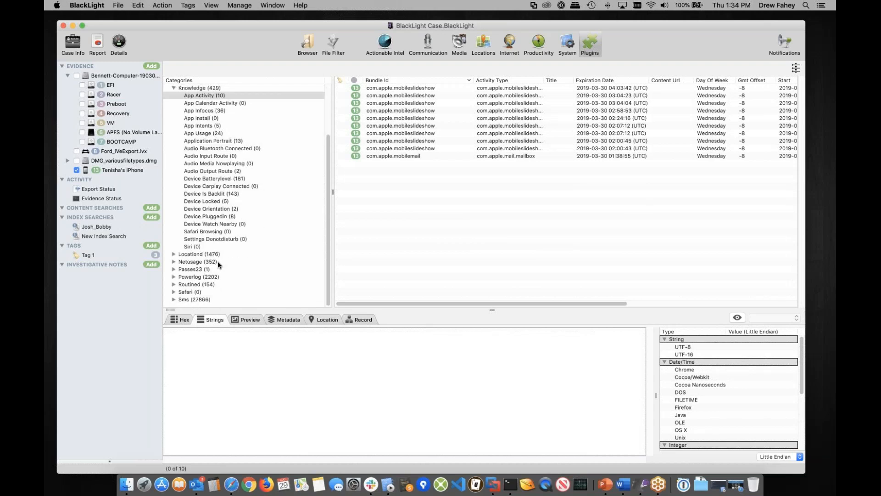
left_click(214, 217)
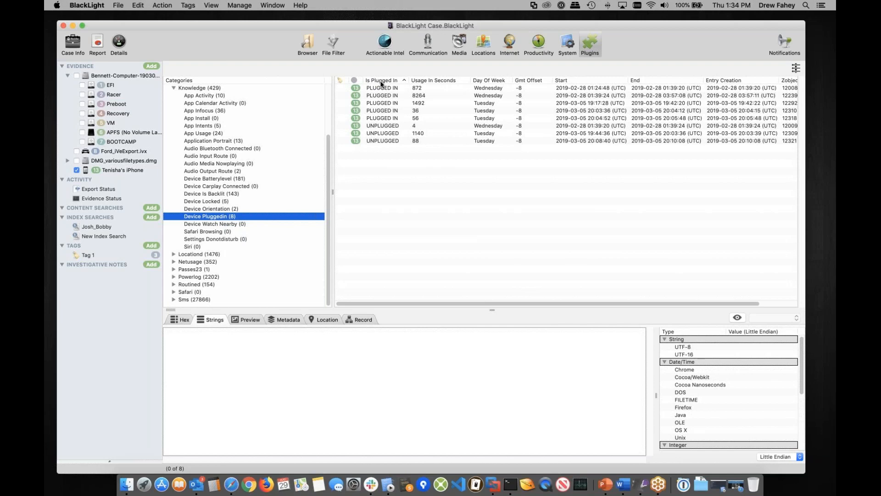
left_click(216, 180)
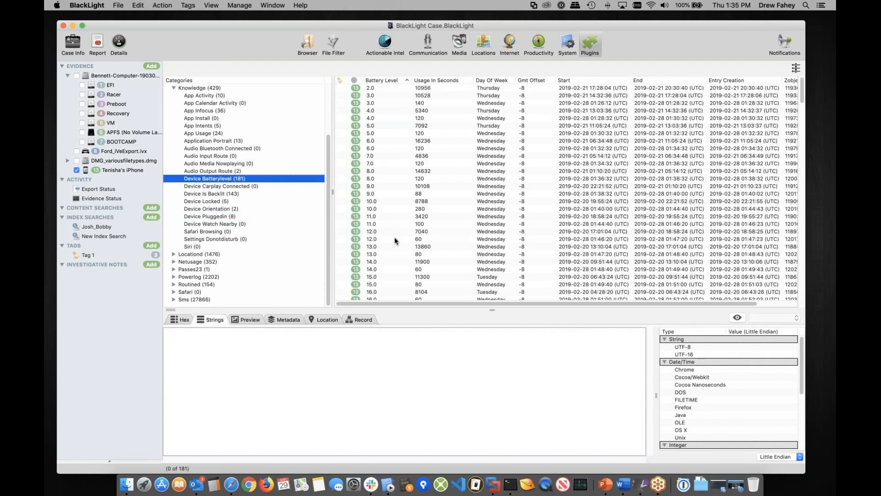
left_click(222, 209)
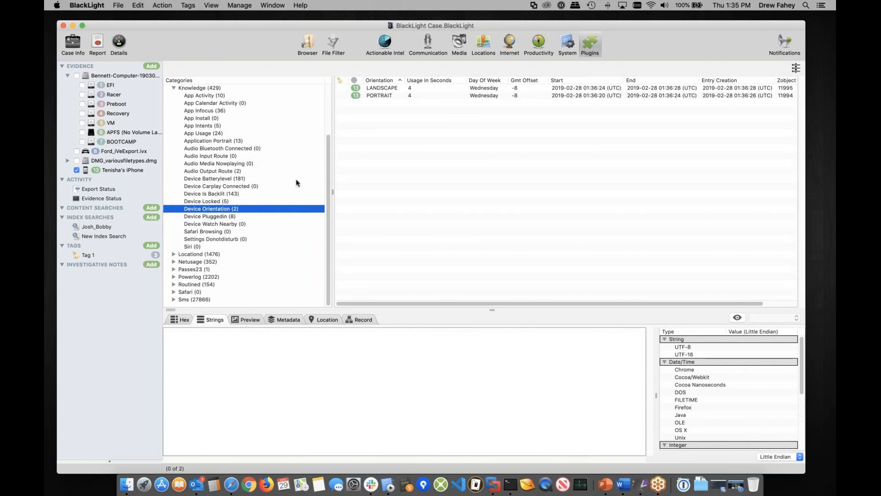
Expand the iPhone's Locationd category and look through its cell, Wi-Fi and motion history subcategories.
left_click(173, 254)
scroll(260, 191, "down", 5)
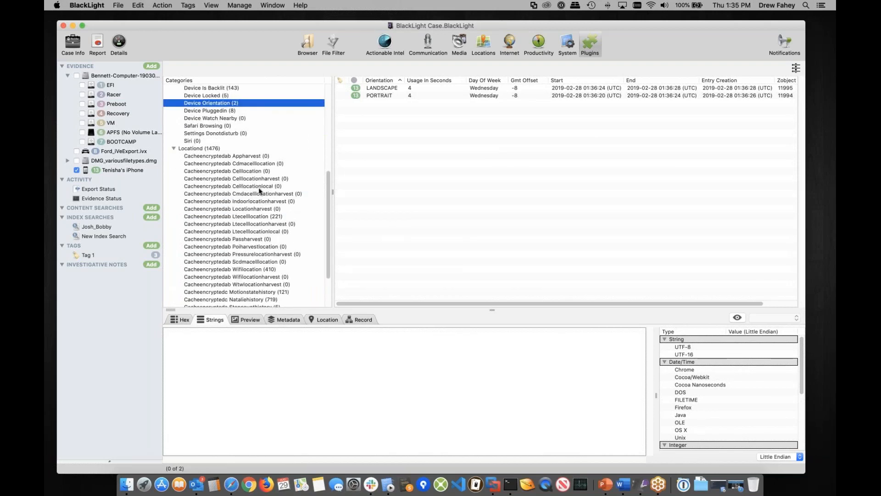
scroll(244, 234, "down", 3)
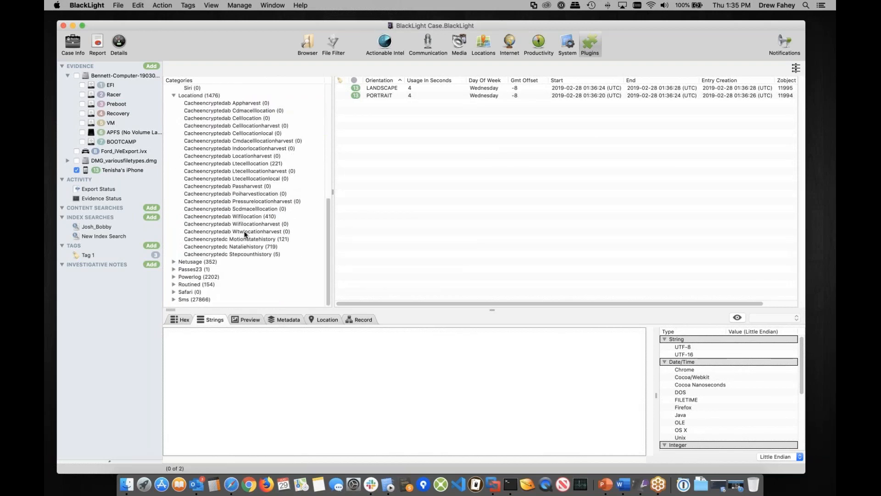
scroll(245, 234, "up", 10)
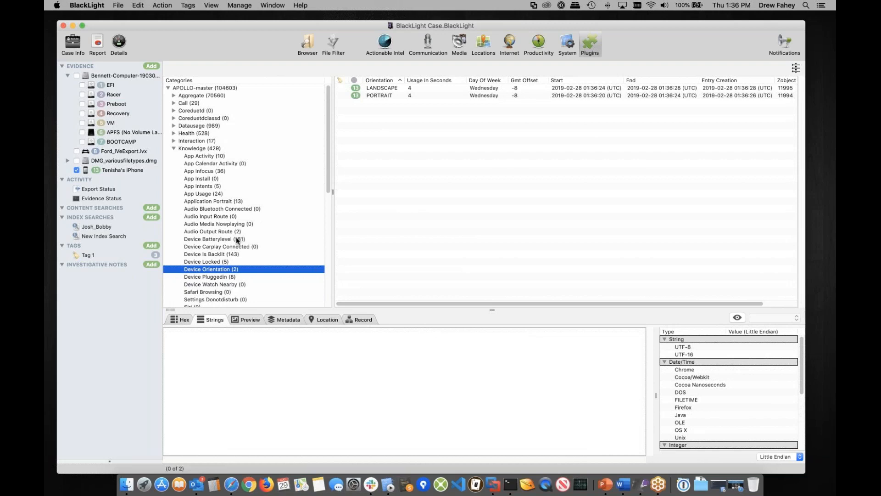
left_click(216, 255)
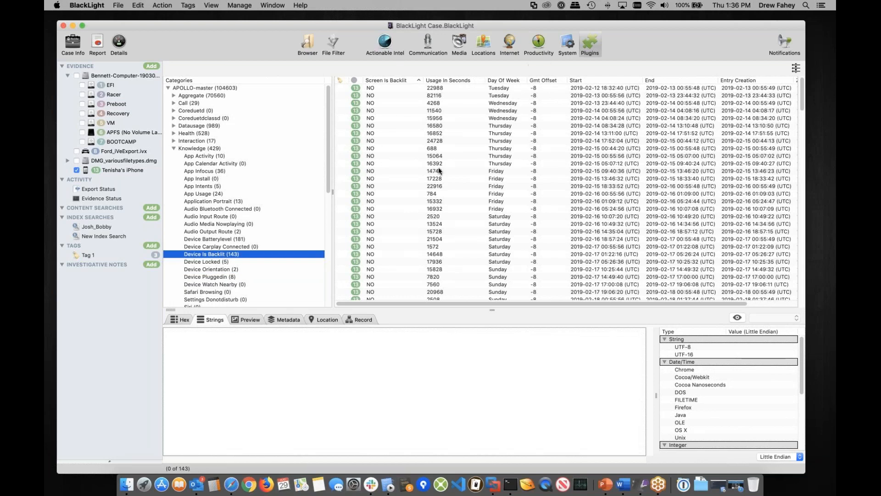
left_click(369, 149)
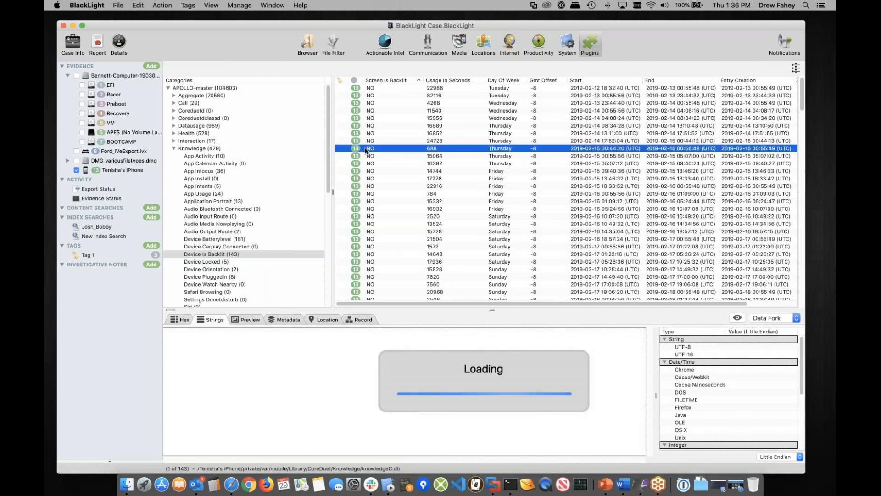
right_click(366, 150)
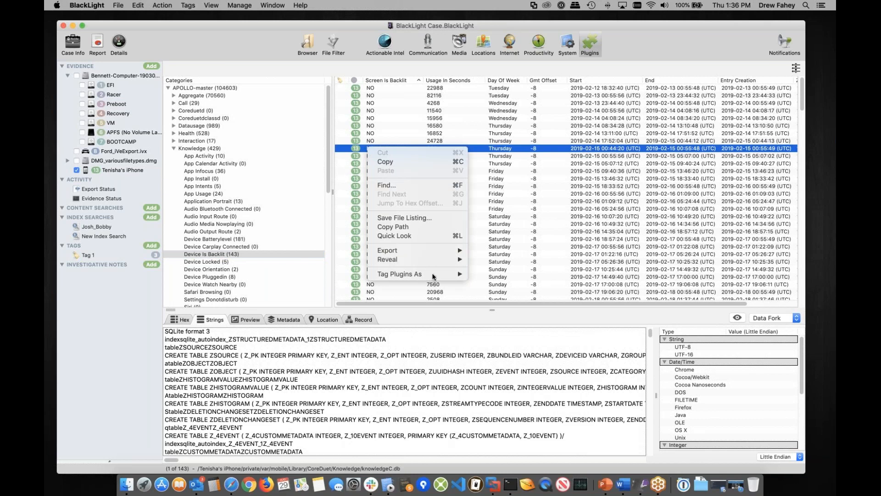
mouse_move(436, 274)
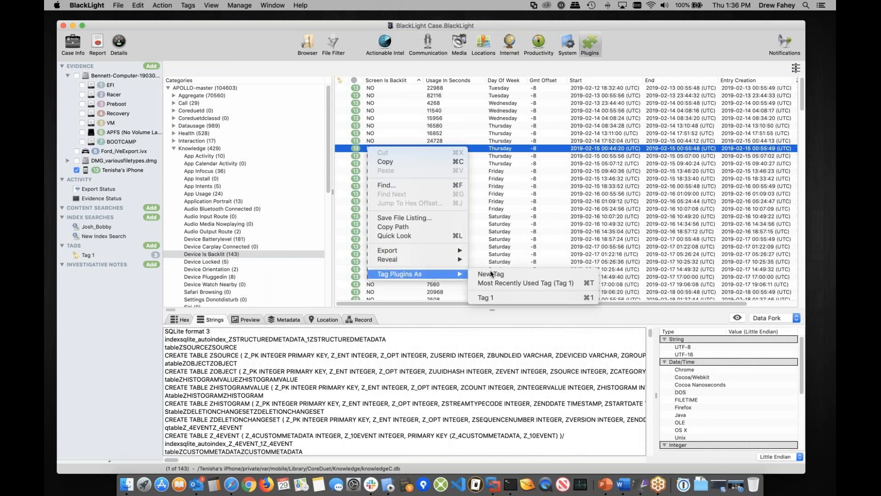
left_click(344, 148)
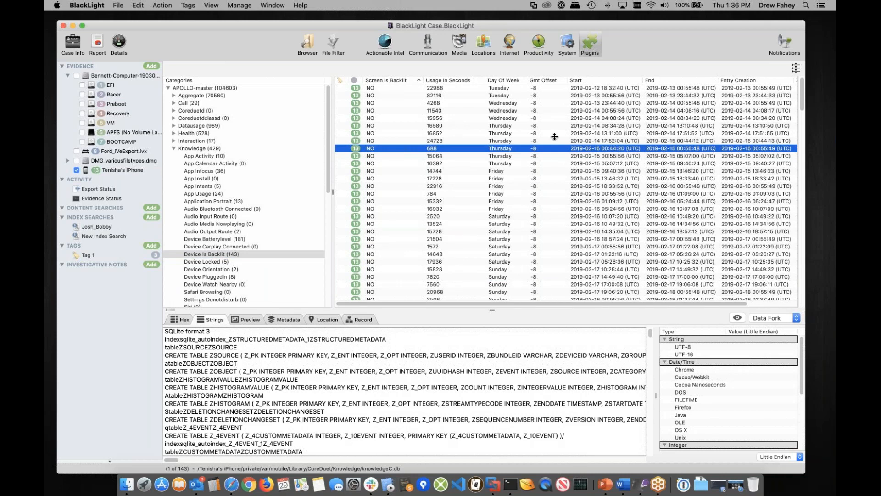
left_click(246, 320)
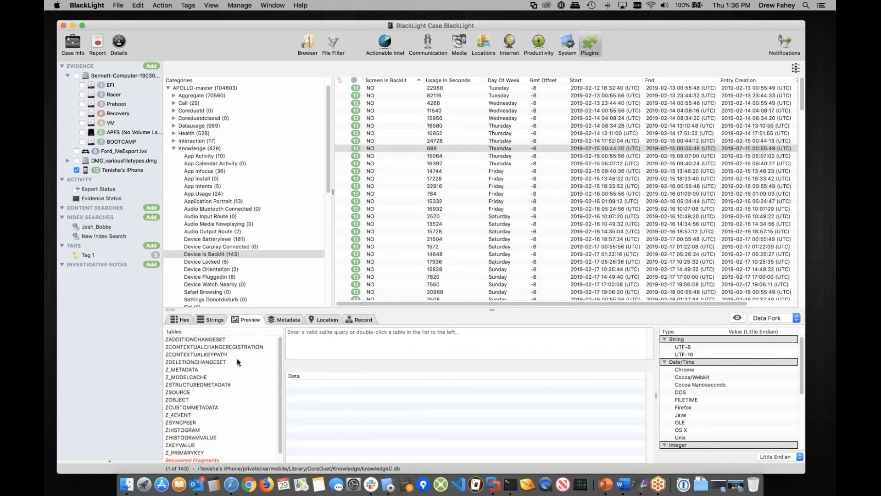
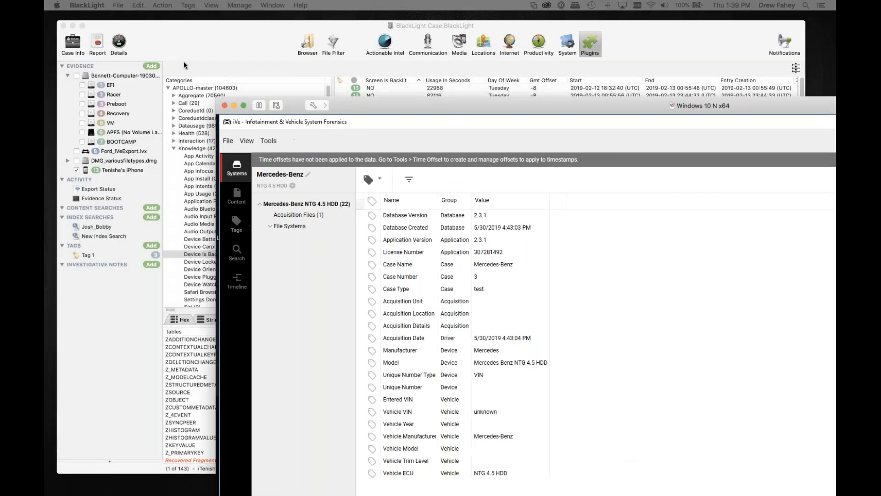
Bring up iVe in the Windows virtual machine and check the available export destinations for the Mercedes-Benz case, leaving without exporting.
left_click(239, 31)
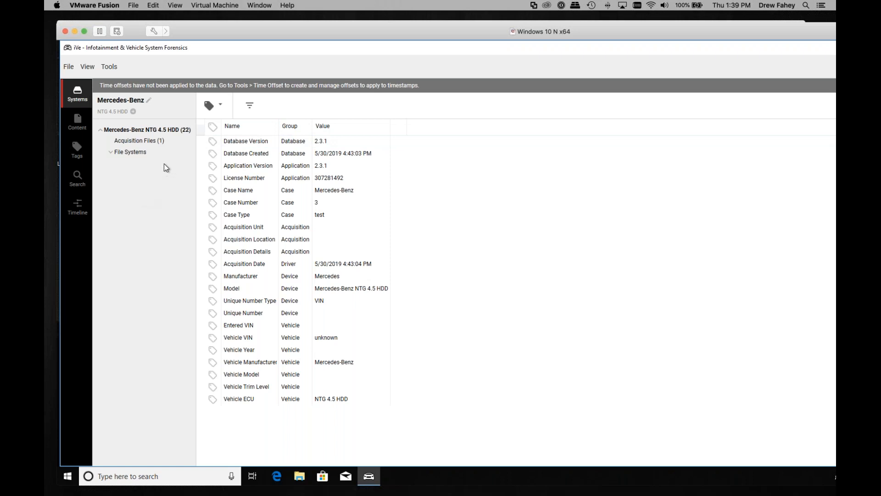
left_click(250, 153)
left_click(109, 67)
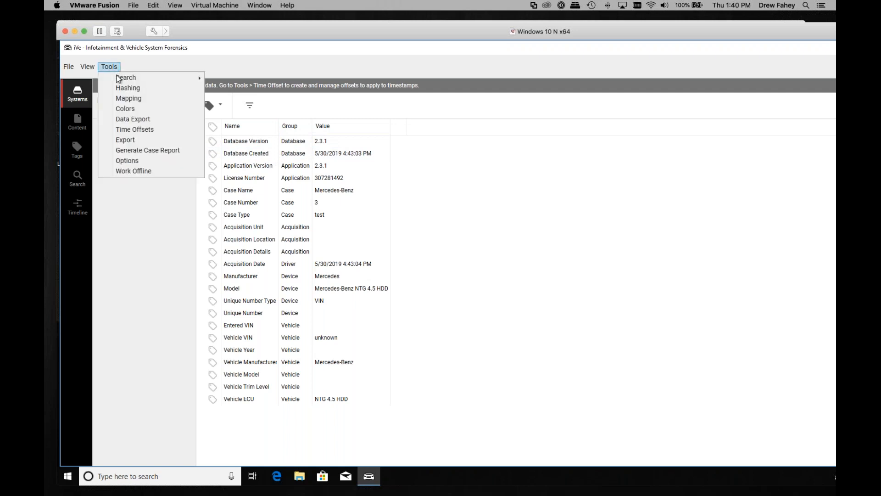
left_click(152, 142)
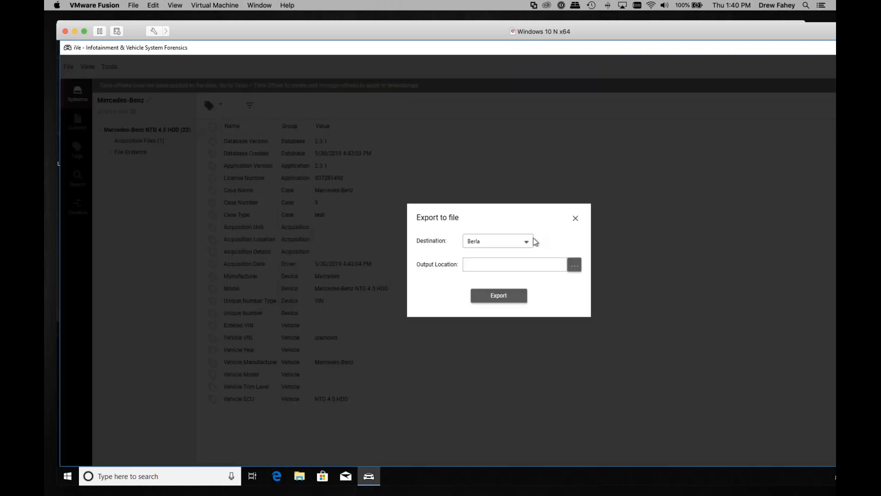
left_click(527, 242)
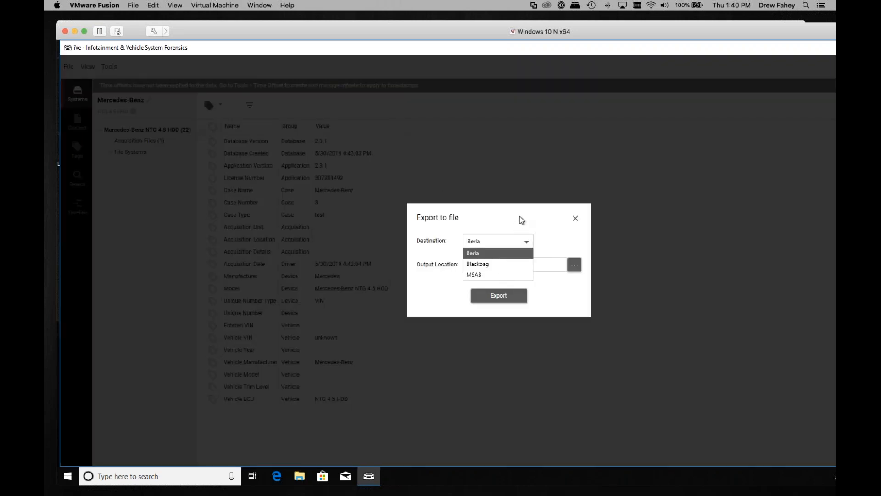
left_click(556, 215)
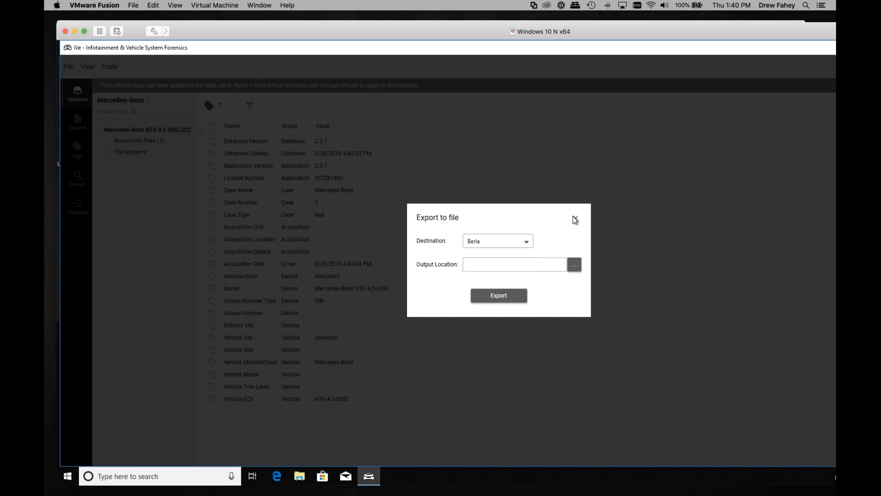
left_click(575, 218)
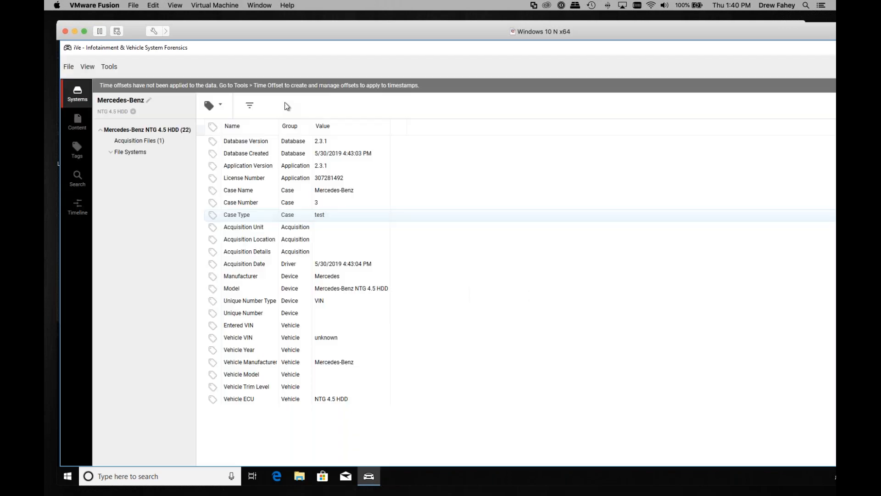
Return to BlackLight and view the ingestion options for BBT_Ford_Edge_Kenniwick.ivx as new evidence, cancelling without adding it.
left_click(75, 31)
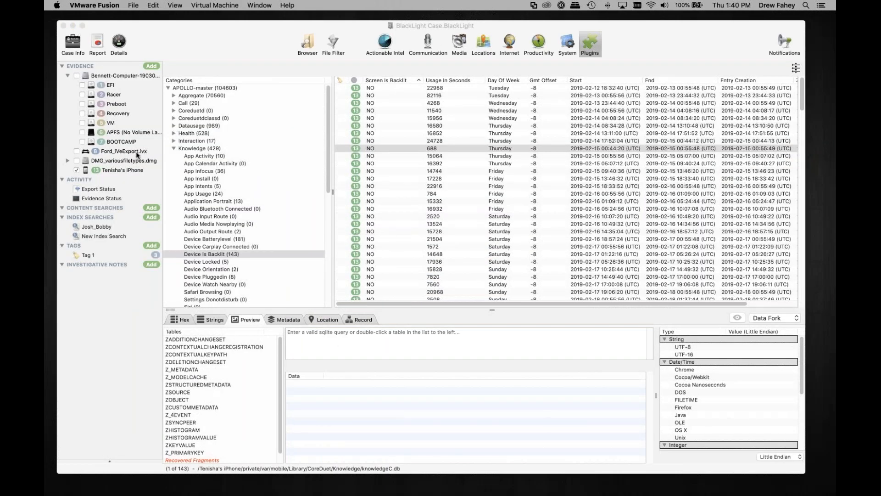
left_click_drag(170, 28, 195, 22)
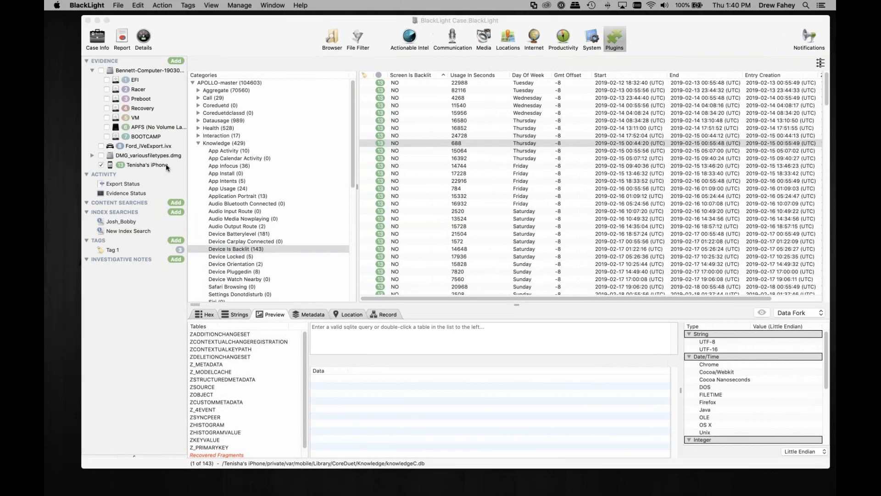
left_click(150, 148)
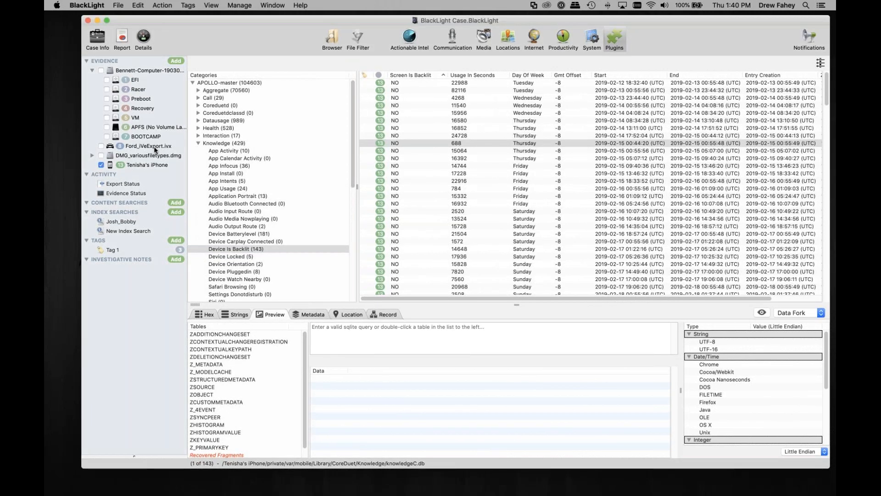
left_click_drag(137, 133, 159, 112)
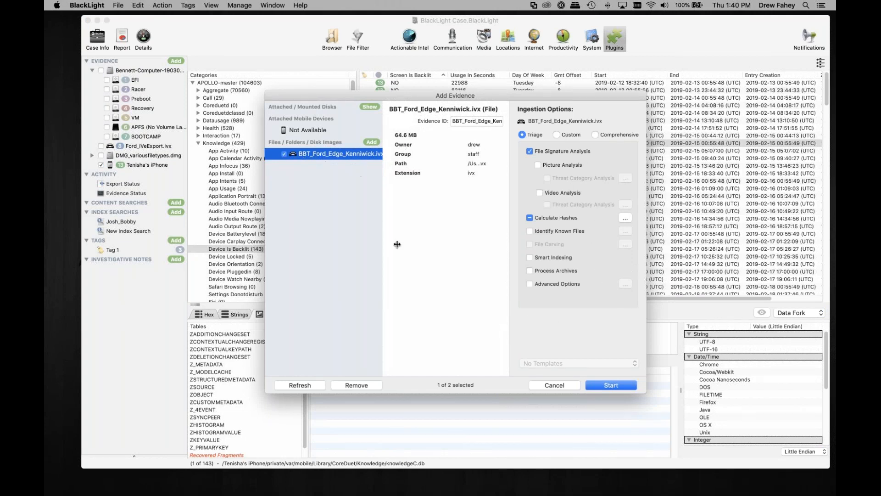
left_click(559, 386)
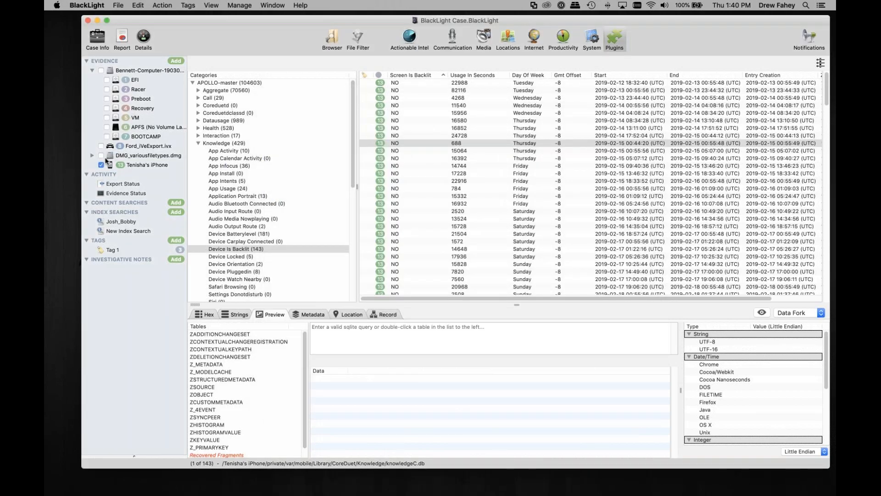
Deselect the iPhone, select Ford_iVeExport.ivx instead and preview that file's database tables in the Browser view.
left_click(101, 164)
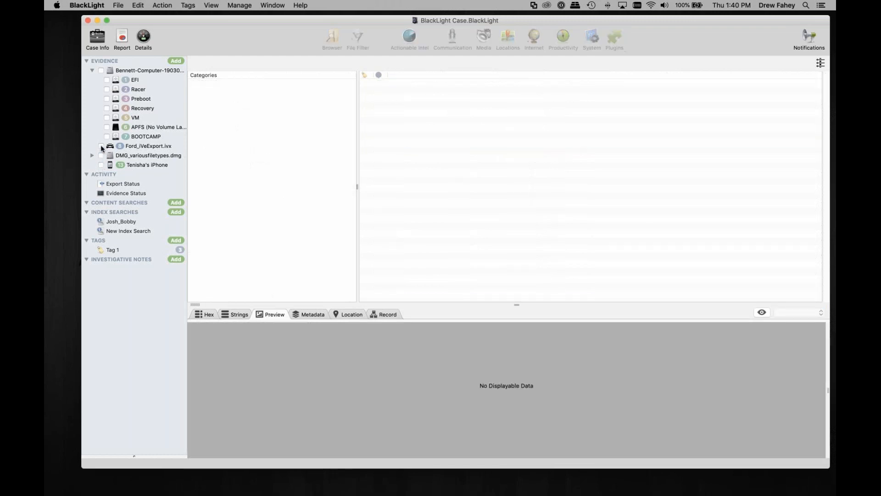
left_click(101, 146)
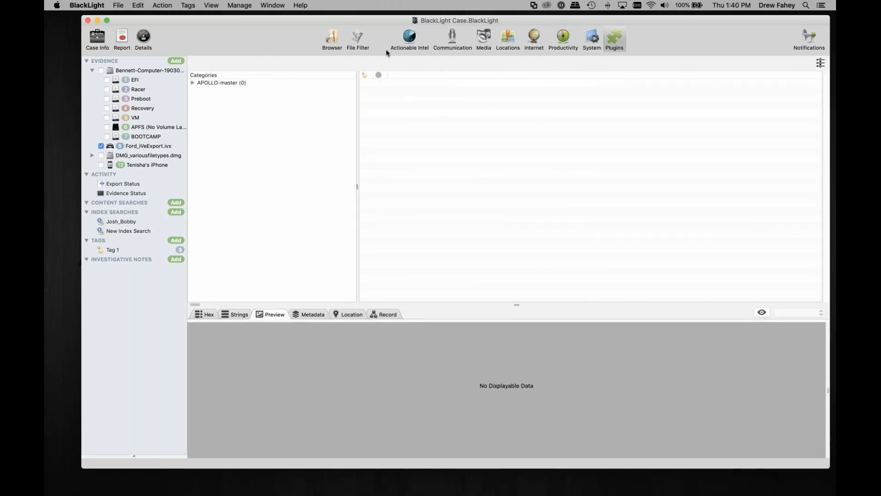
left_click(330, 34)
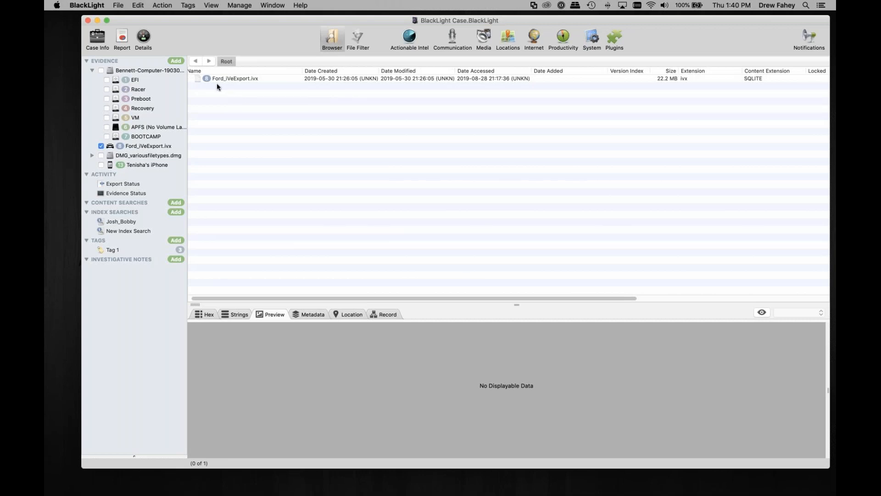
left_click(247, 79)
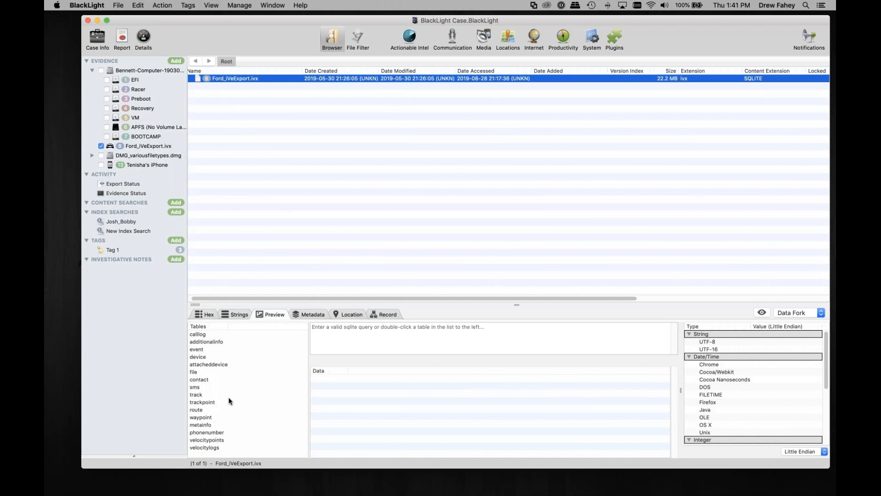
Review the Ford export's call records and contacts in the Communication view.
left_click(452, 41)
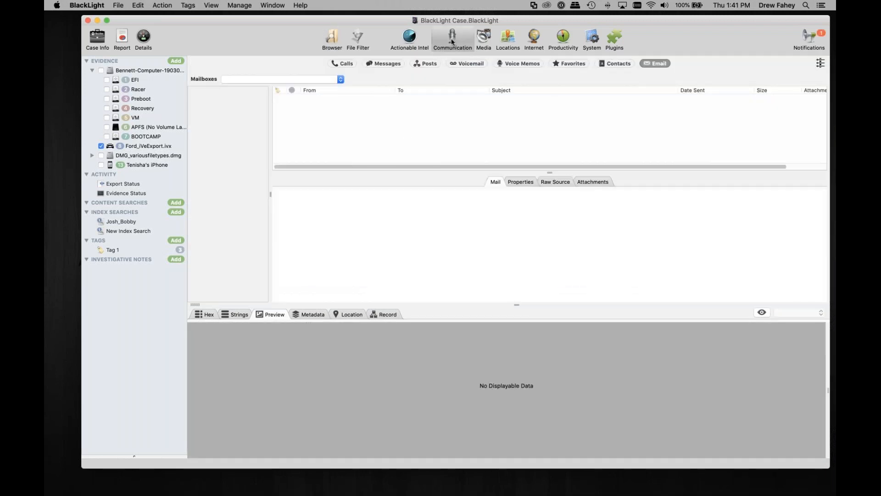
left_click(343, 63)
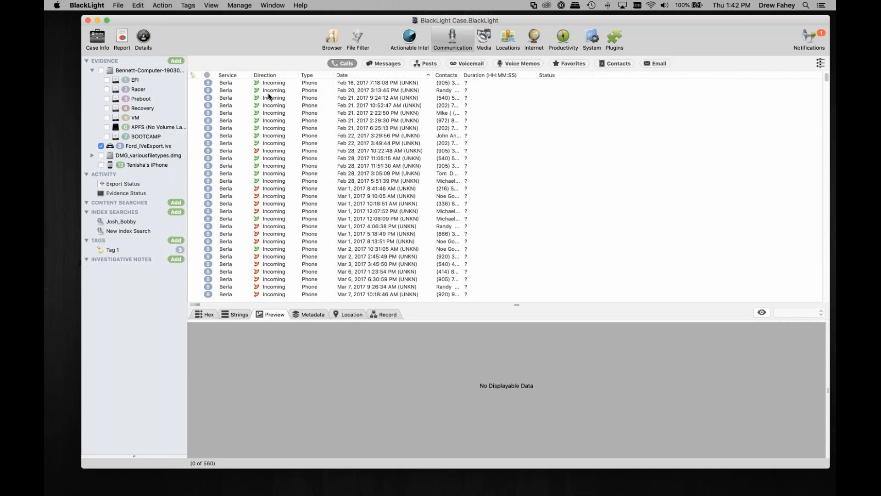
scroll(334, 179, "down", 10)
scroll(333, 179, "down", 10)
scroll(334, 179, "down", 8)
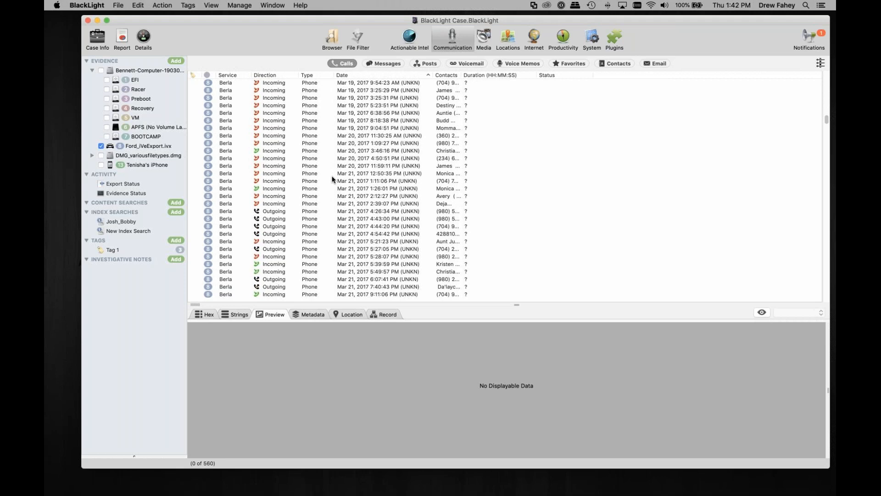
scroll(333, 179, "up", 15)
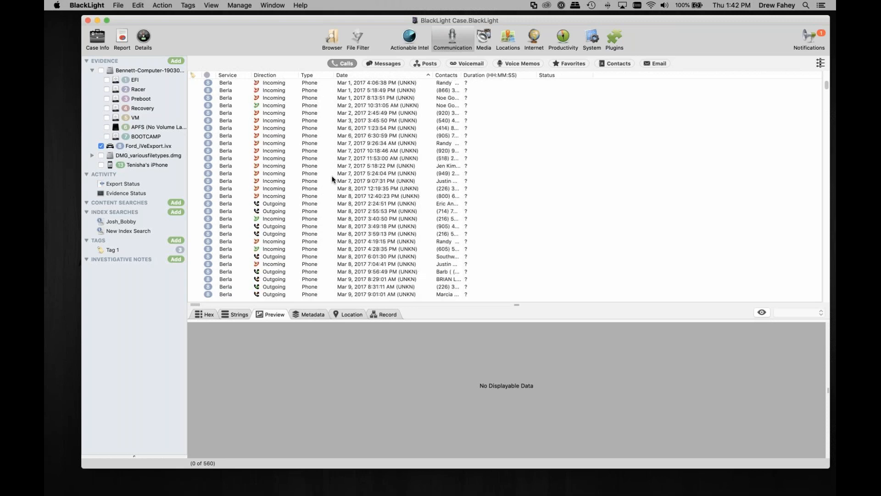
left_click(615, 64)
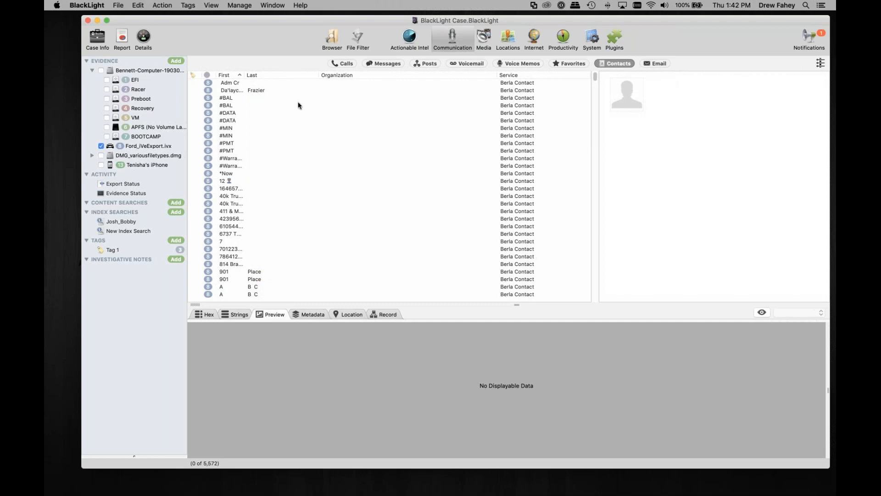
scroll(325, 146, "down", 3)
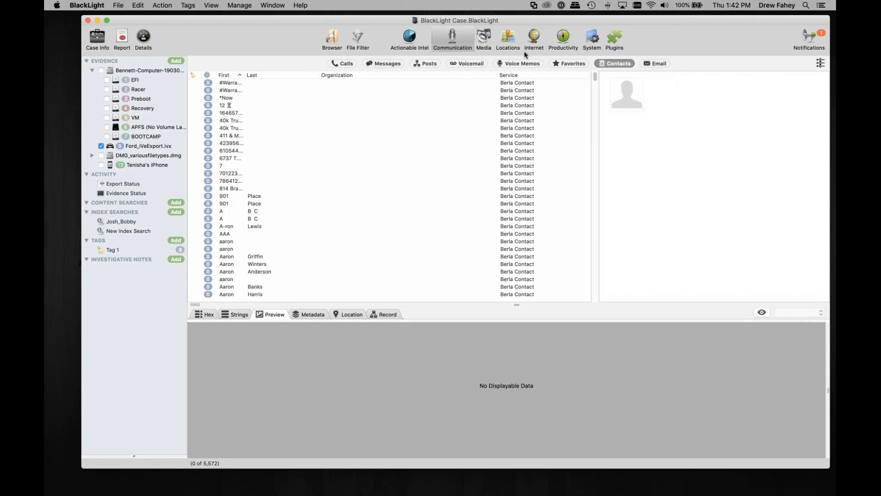
left_click(510, 40)
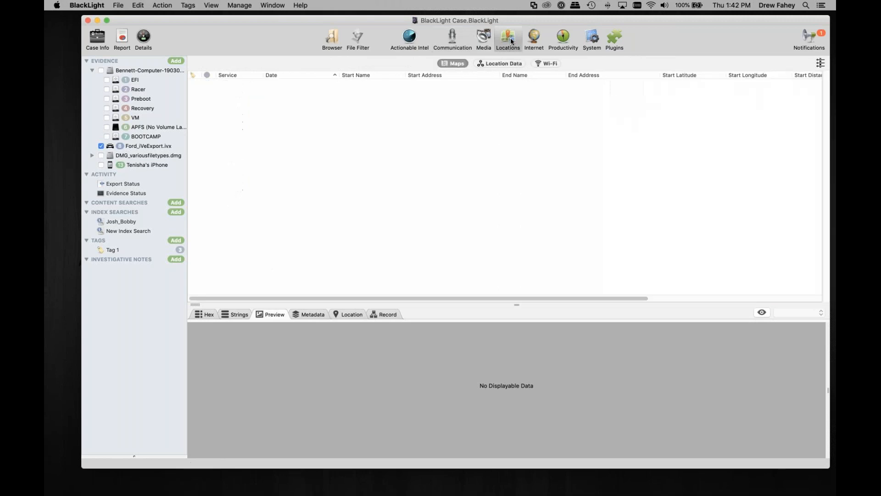
left_click(508, 64)
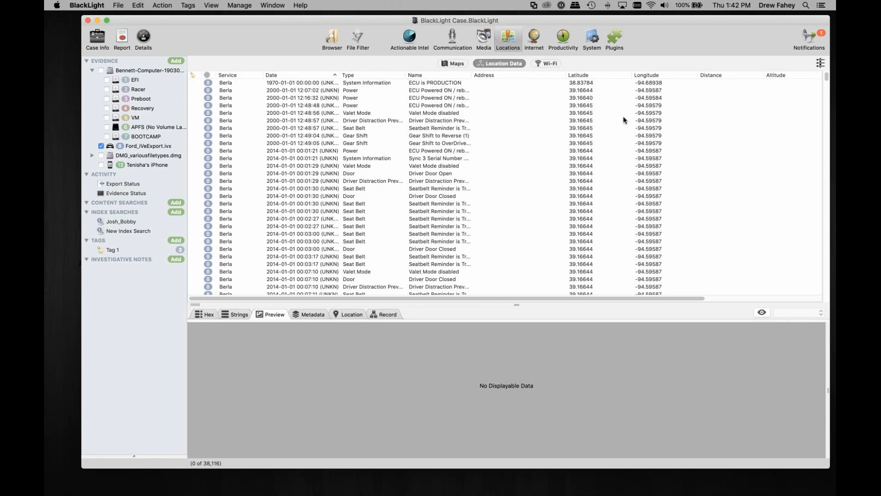
left_click(432, 91)
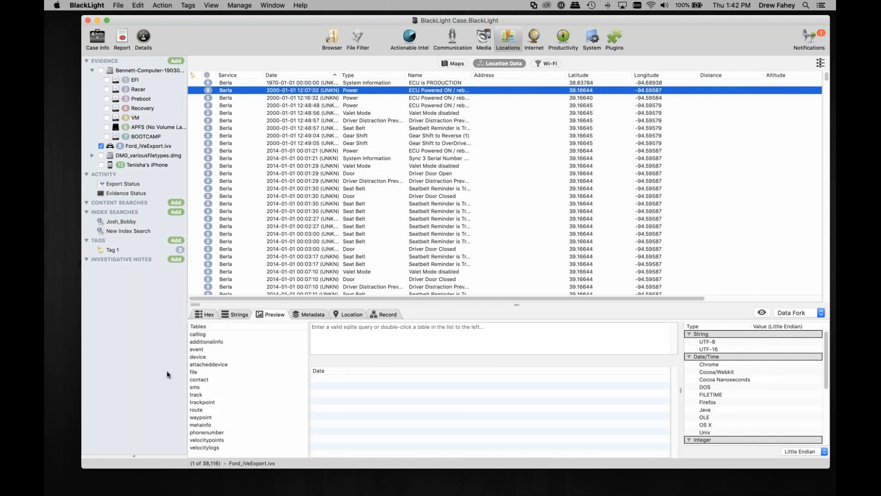
left_click(353, 316)
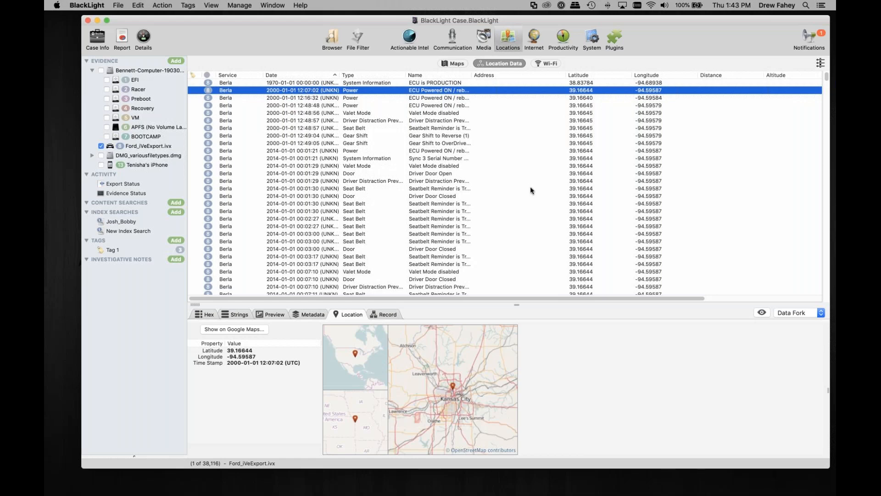
Browse the Ford export's remaining location events and review its Berla vehicle event records in the System Logs, selecting the Gear Shift to Drive event.
scroll(528, 188, "down", 3)
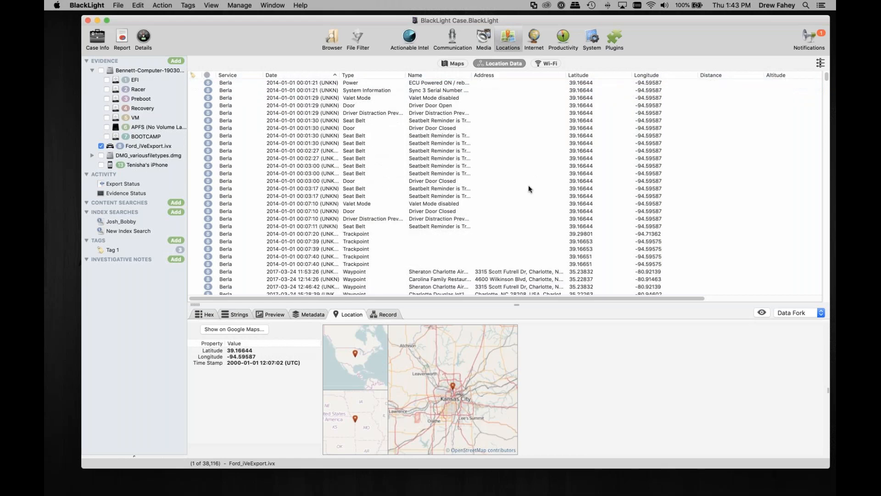
scroll(528, 188, "down", 1)
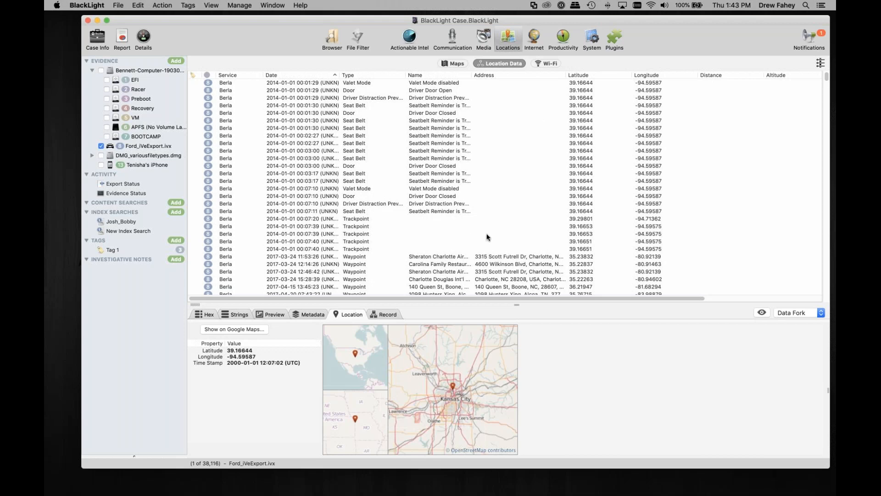
left_click(589, 43)
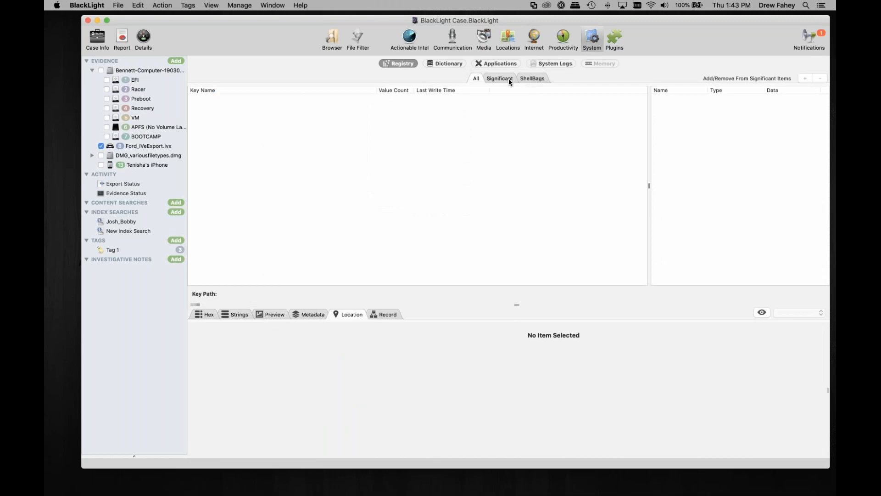
left_click(563, 63)
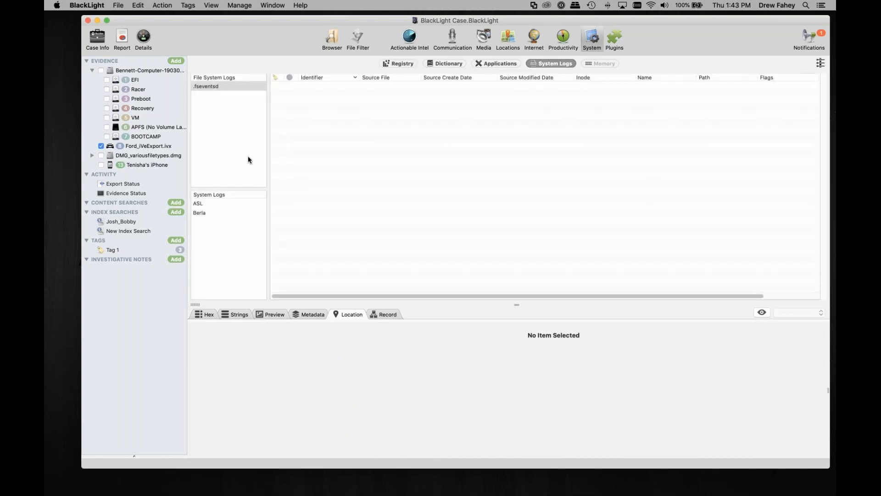
left_click(199, 214)
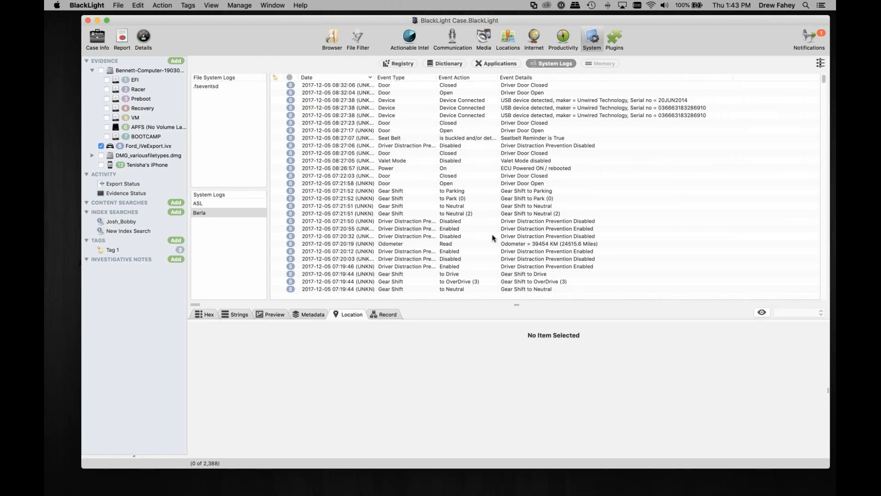
left_click(508, 275)
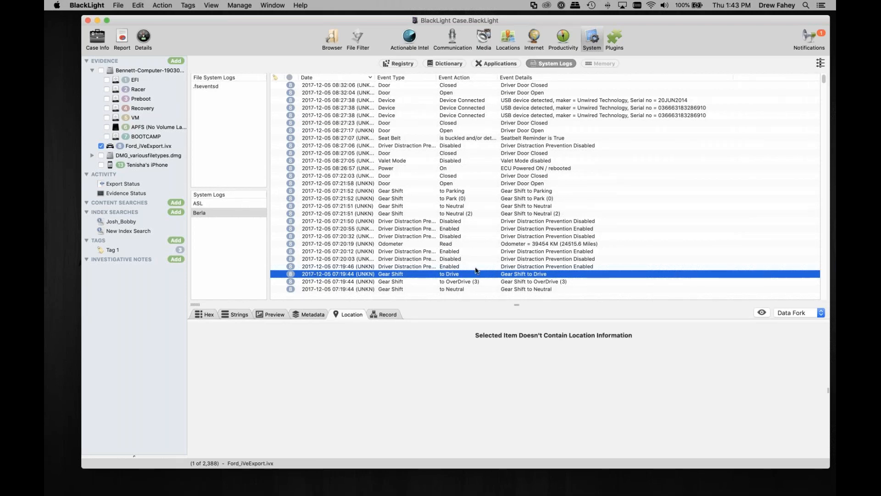
scroll(476, 270, "down", 6)
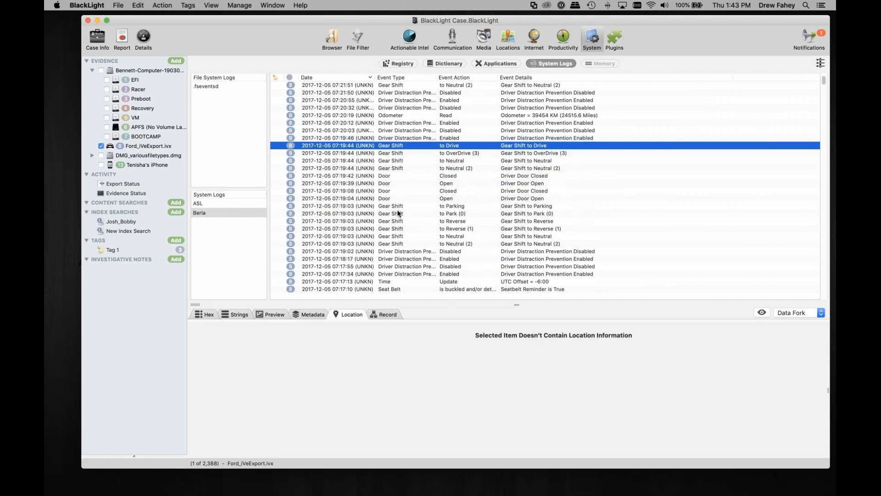
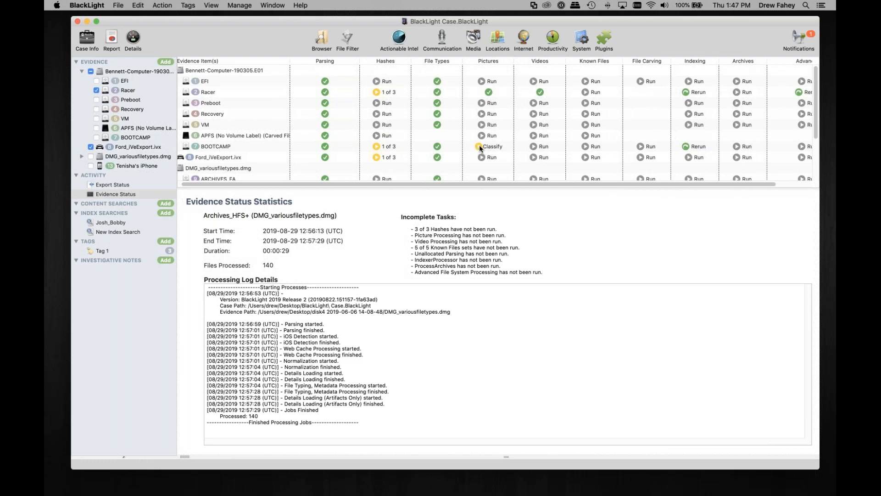
View the Image Analyzer threat categories for classifying BOOTCAMP's pictures, cancelling without running the classification.
left_click(480, 146)
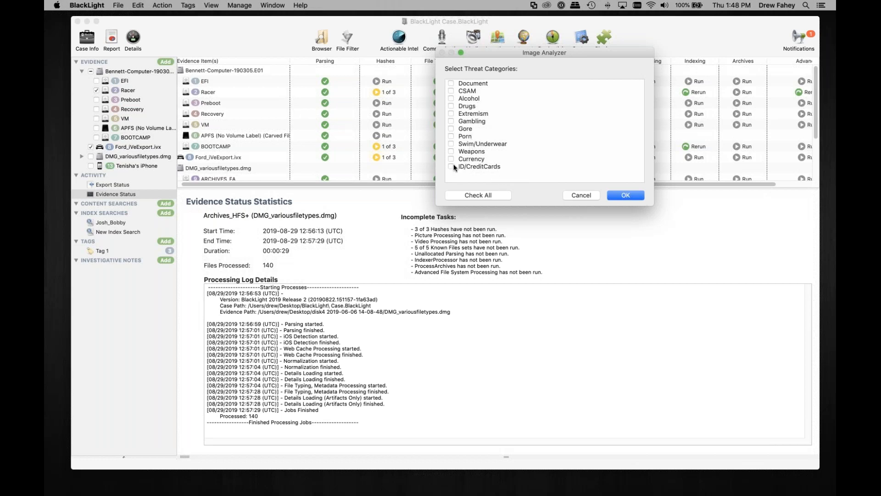
left_click(585, 197)
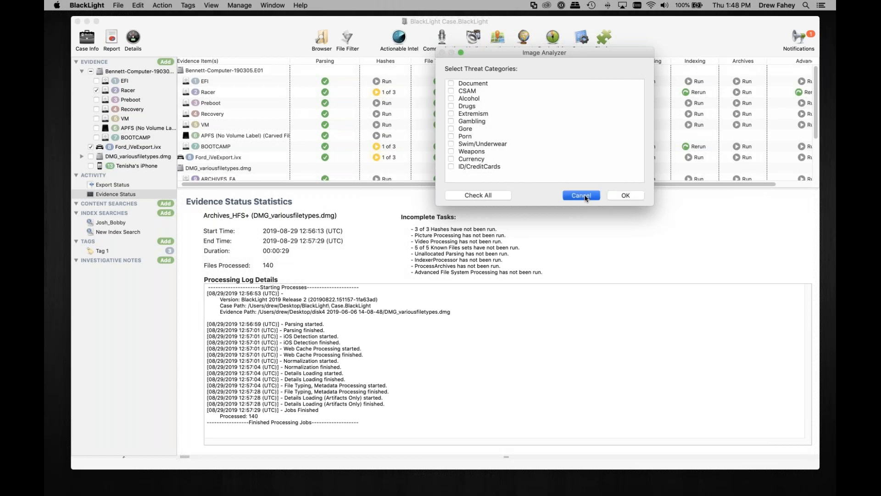
Deselect Ford_iVeExport.ivx and sort the Racer volume's pictures in the Media view by Threat Category - Alcohol.
left_click(90, 147)
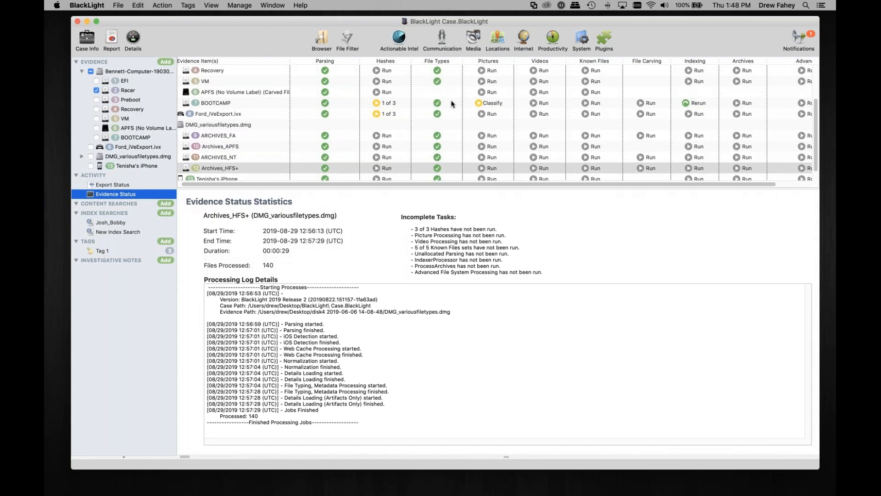
left_click(474, 44)
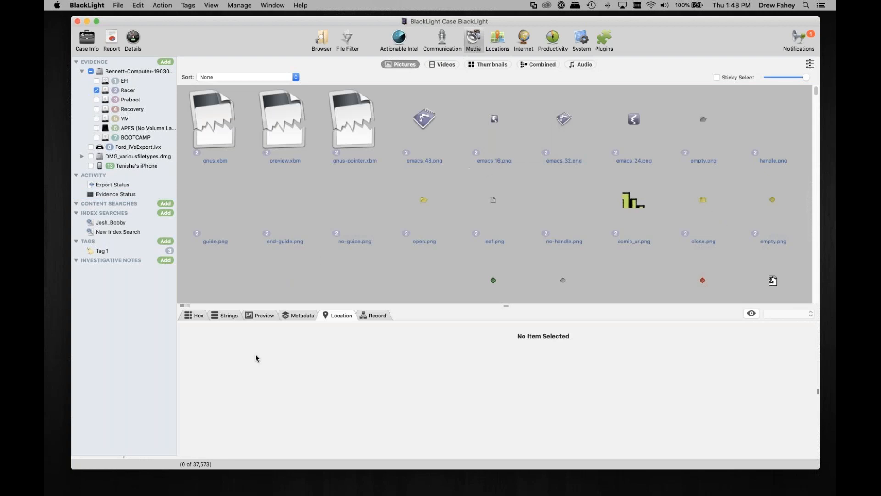
left_click(196, 316)
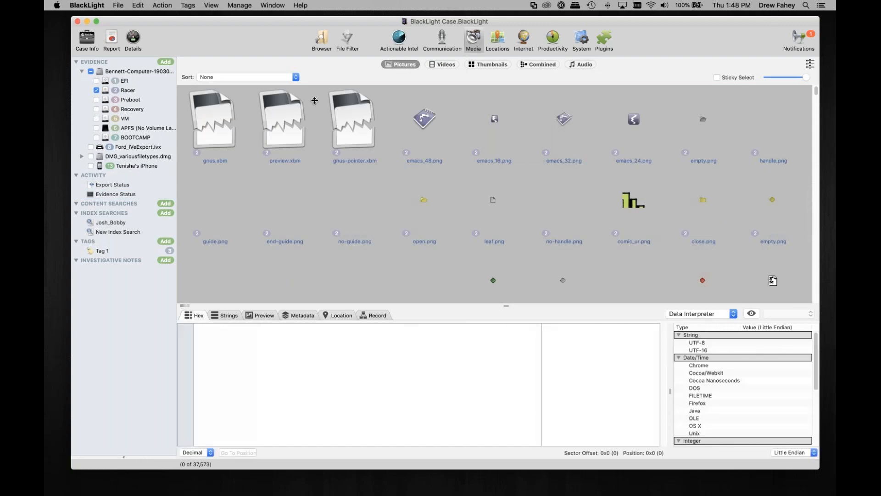
left_click(295, 77)
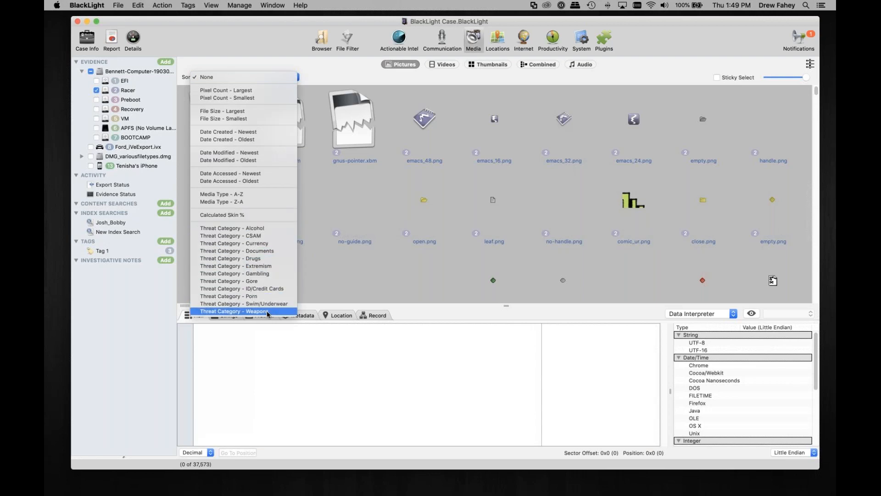
left_click(269, 229)
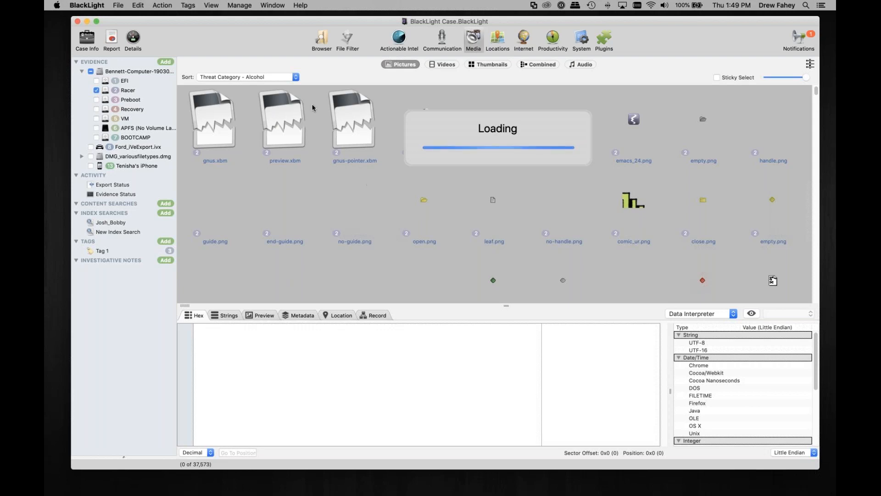
left_click_drag(281, 25, 269, 25)
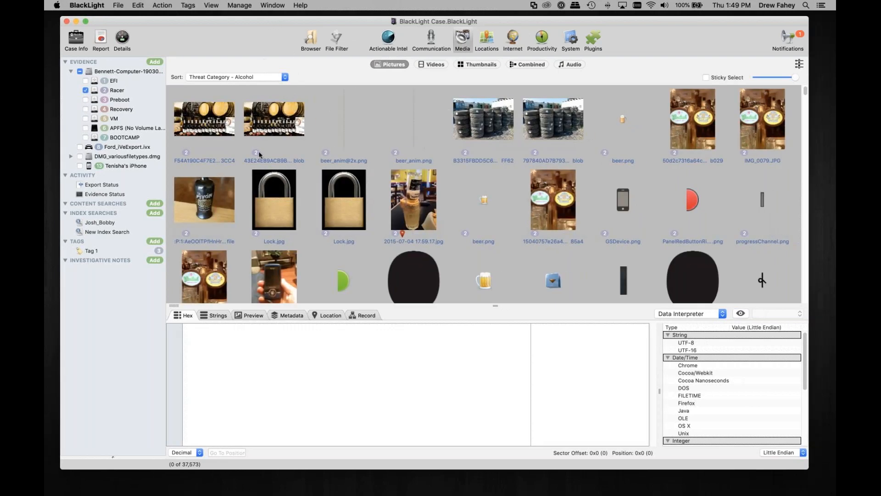
Examine the first alcohol-sorted picture's threat category scores in its metadata and details, and preview the image.
left_click(213, 121)
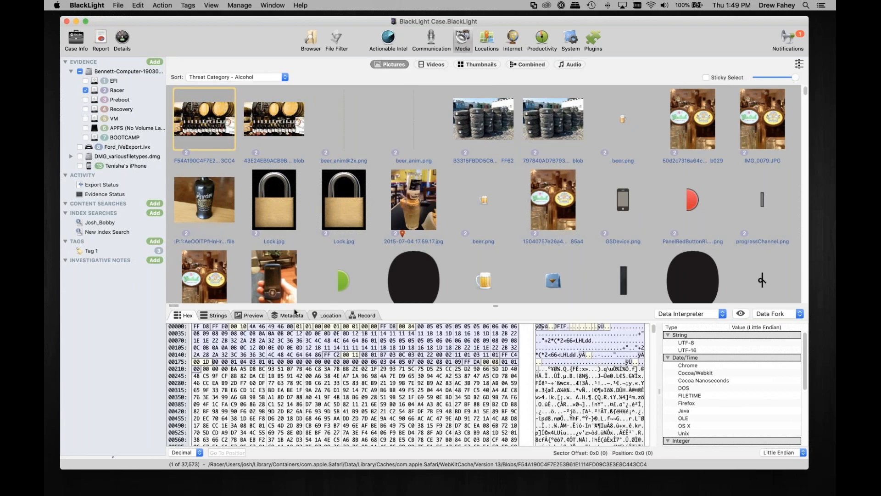
left_click(292, 316)
scroll(316, 419, "down", 10)
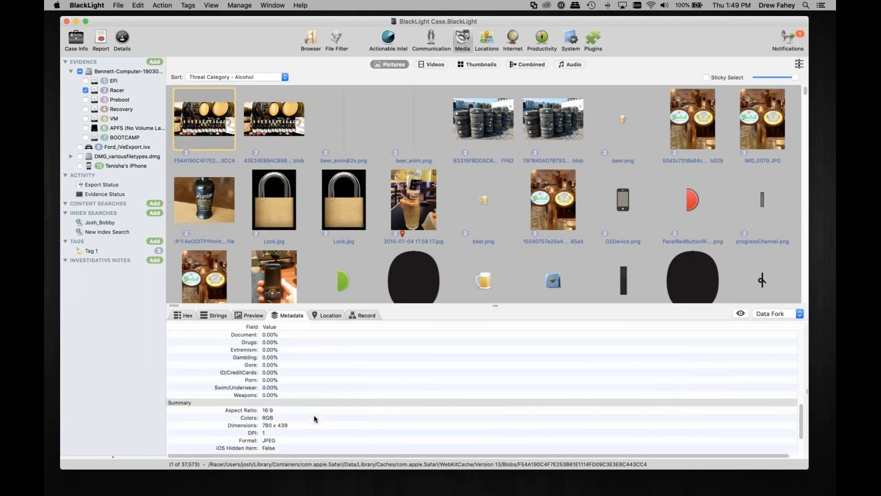
left_click_drag(114, 460, 113, 265)
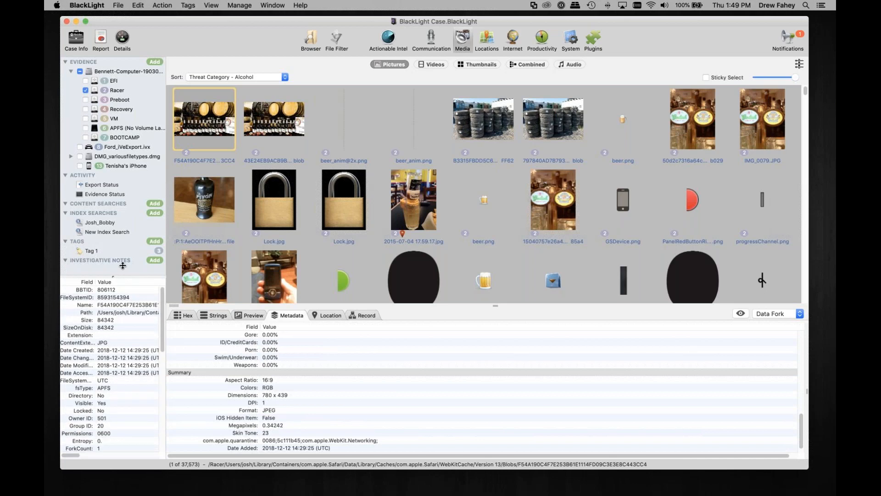
scroll(112, 347, "down", 3)
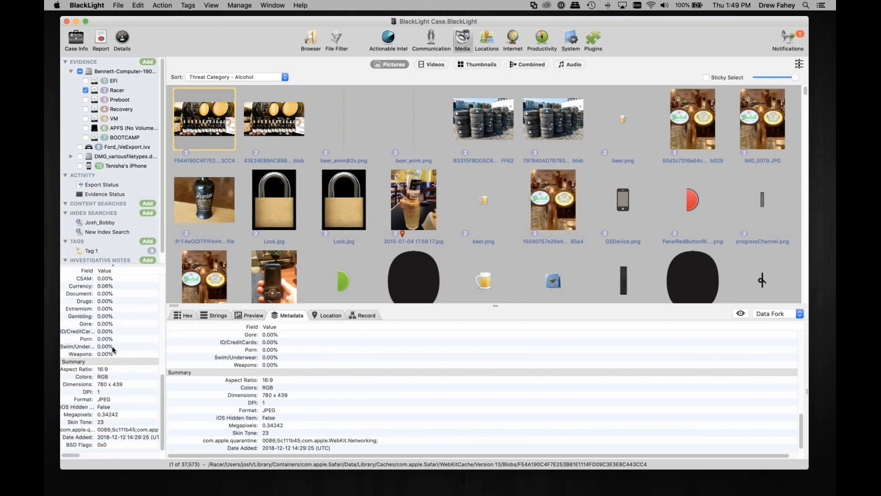
scroll(112, 340, "up", 4)
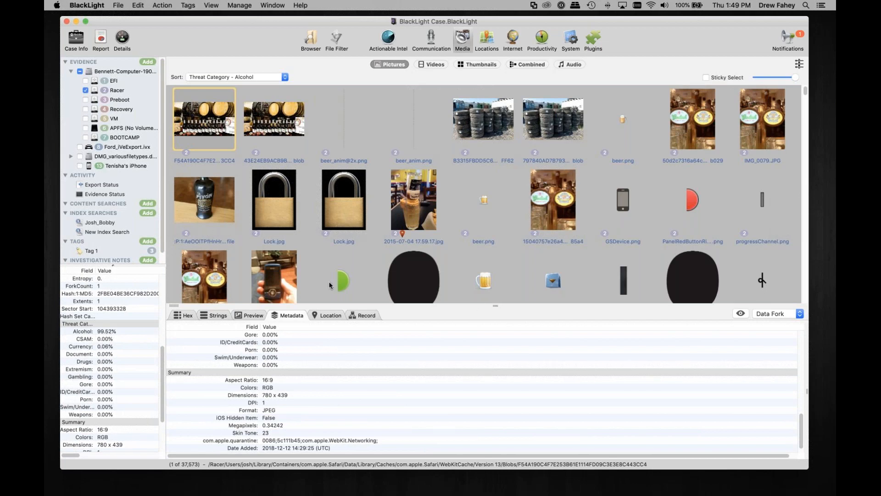
left_click(254, 315)
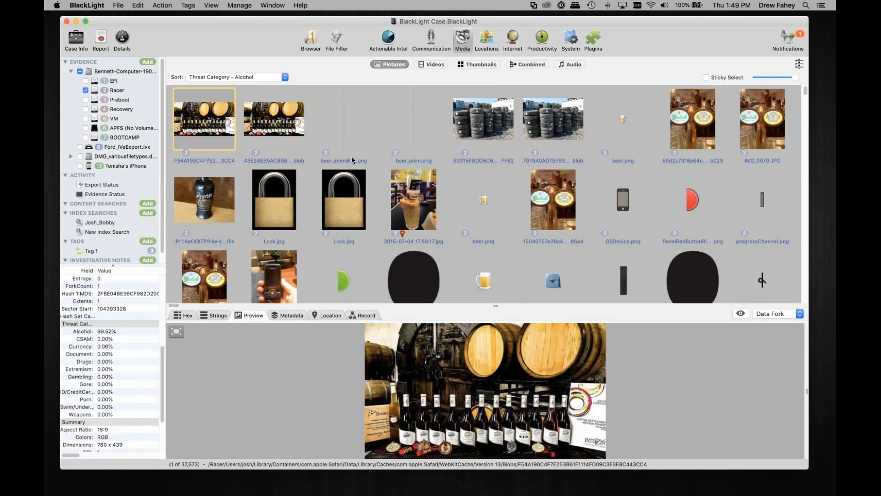
Sort the pictures by Threat Category - Currency and preview the American Express card image and the first banknote picture.
left_click(284, 77)
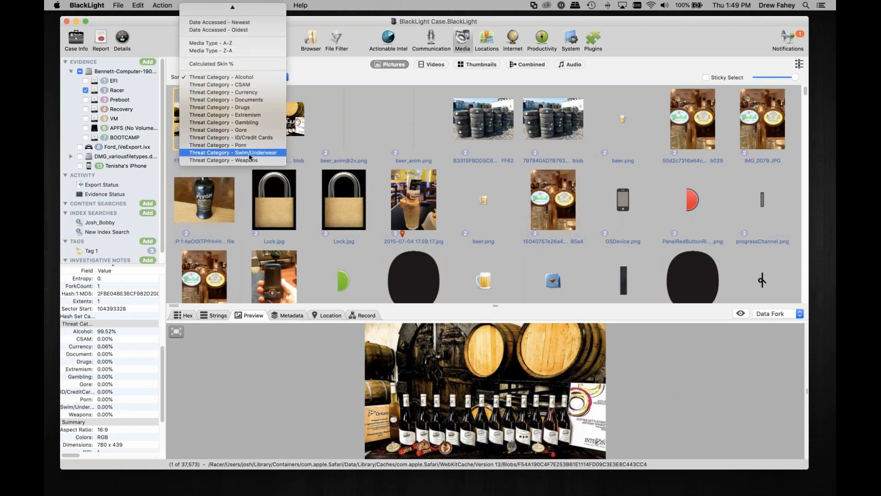
left_click(260, 92)
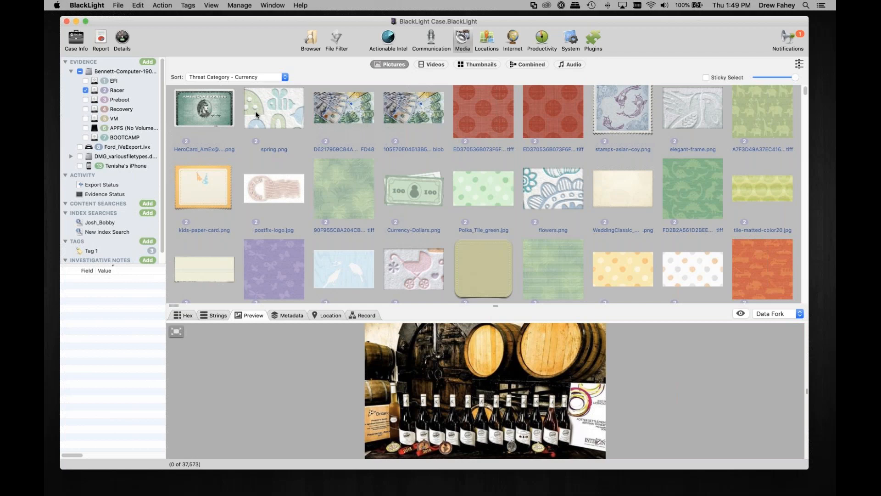
left_click(212, 112)
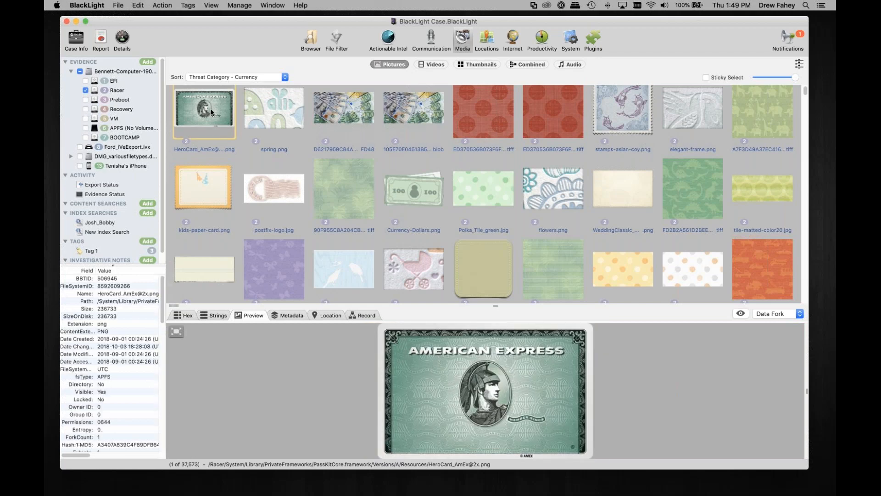
left_click(341, 107)
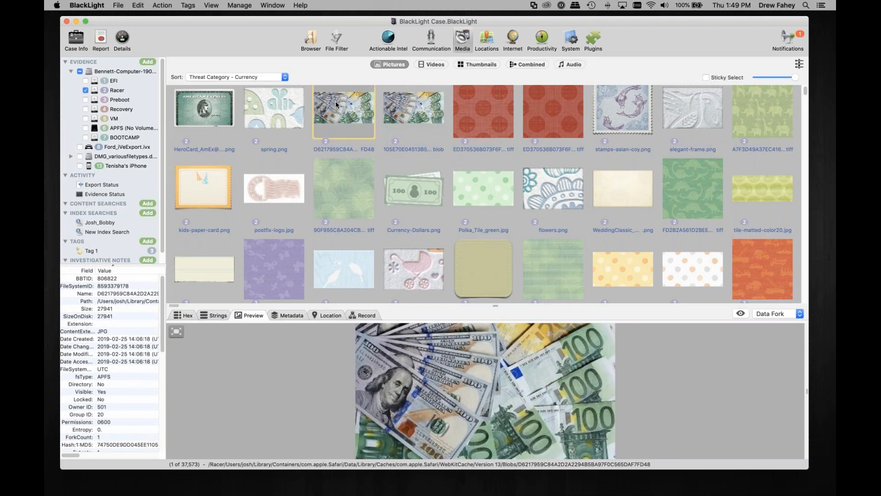
scroll(422, 181, "down", 1)
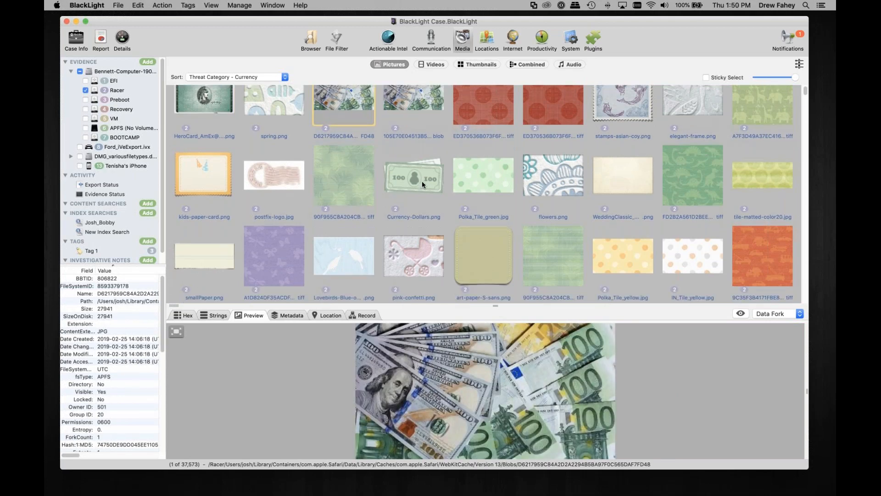
scroll(422, 184, "up", 2)
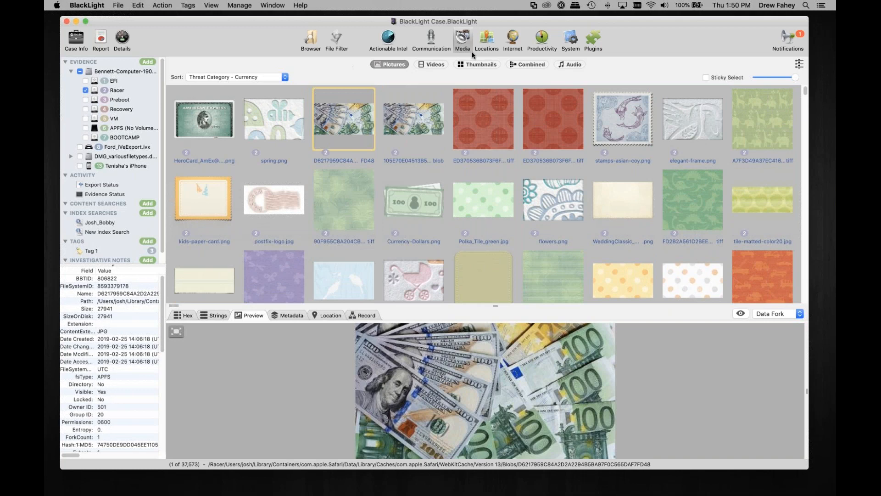
Add a filter criterion for the pictures and view the available threat category attributes, leaving it set to Any.
left_click(799, 65)
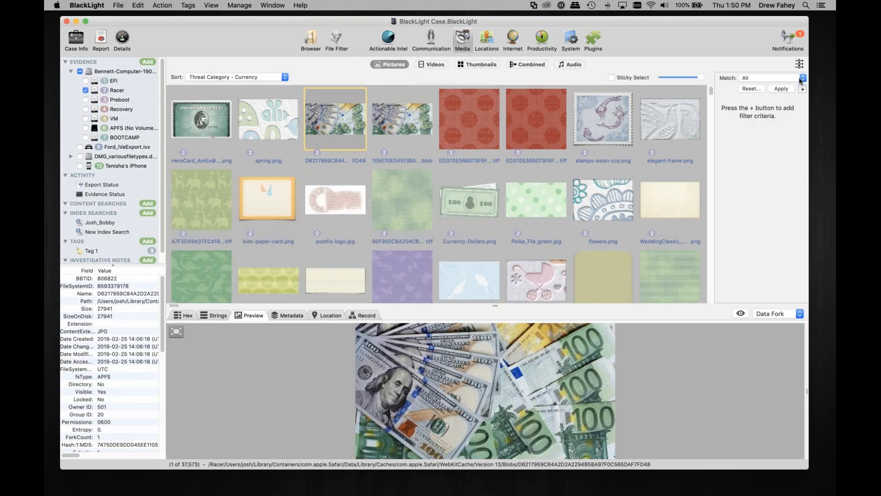
left_click(804, 78)
left_click(774, 103)
left_click(803, 92)
left_click(747, 105)
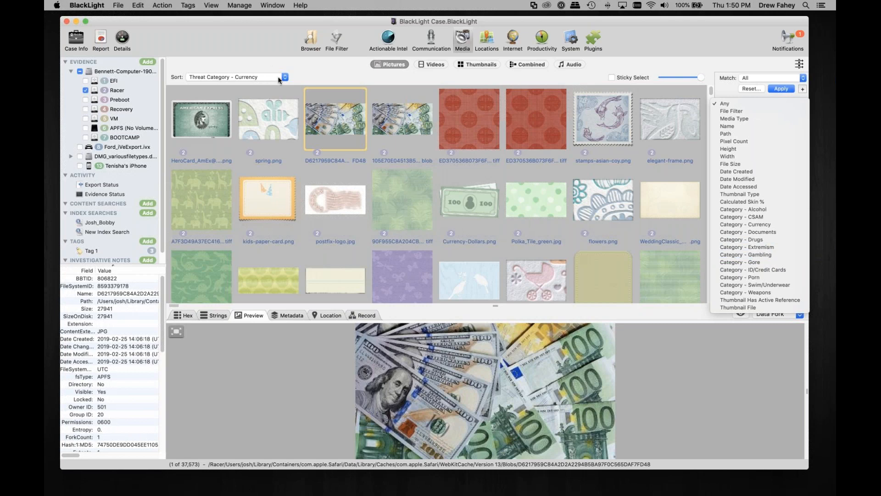
left_click(308, 72)
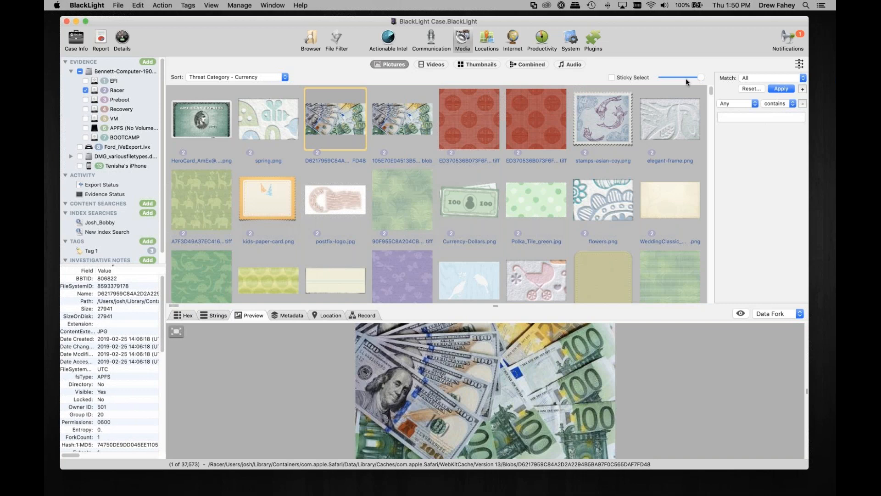
Return to Evidence Status and review the picture processing state of the evidence items.
left_click(123, 196)
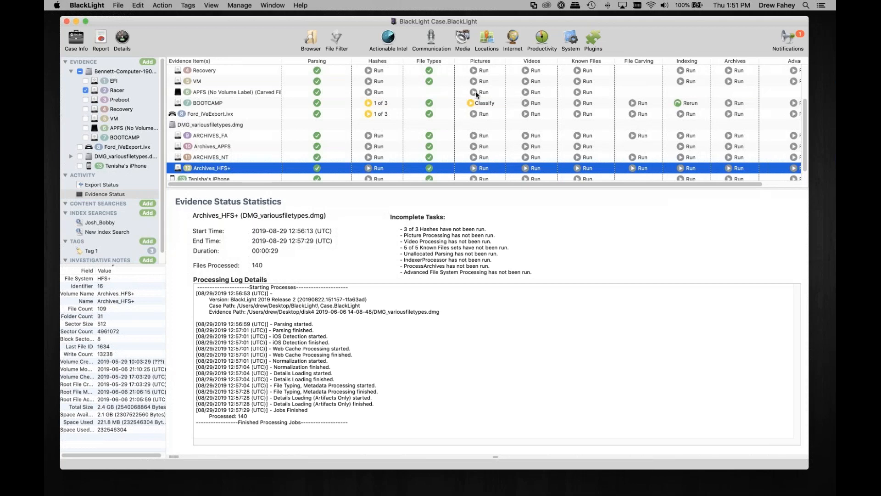
scroll(484, 126, "up", 3)
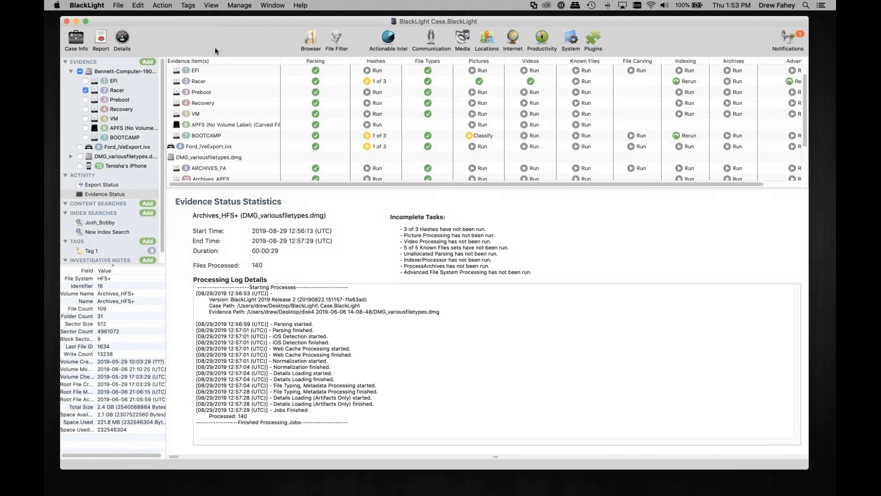
Delete the location_data folder from the desktop Export folder and close the Finder window.
left_click_drag(222, 24, 273, 25)
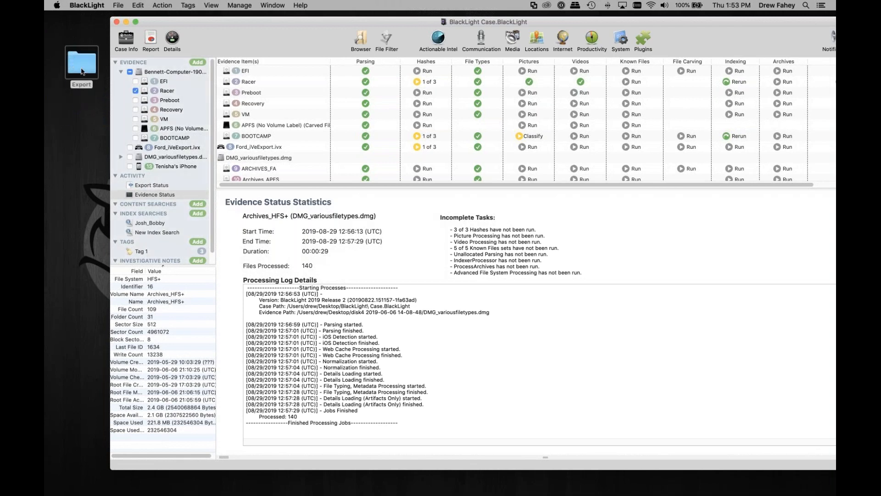
left_click(83, 67)
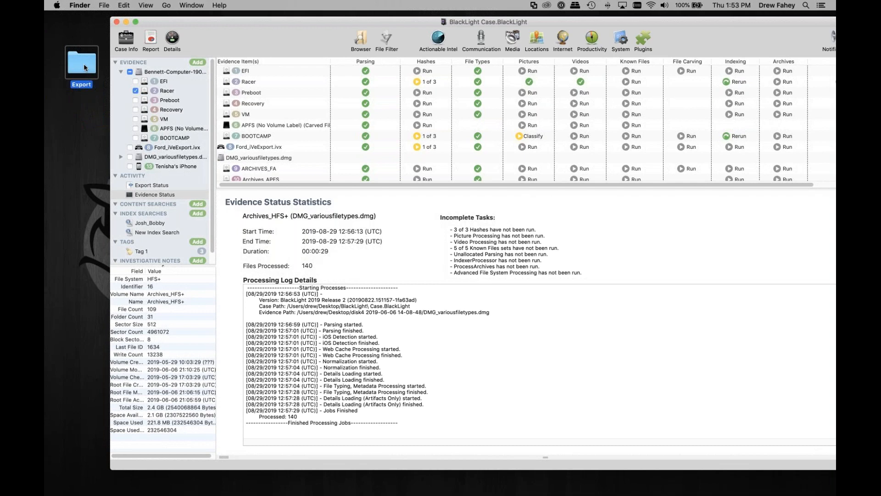
double_click(84, 63)
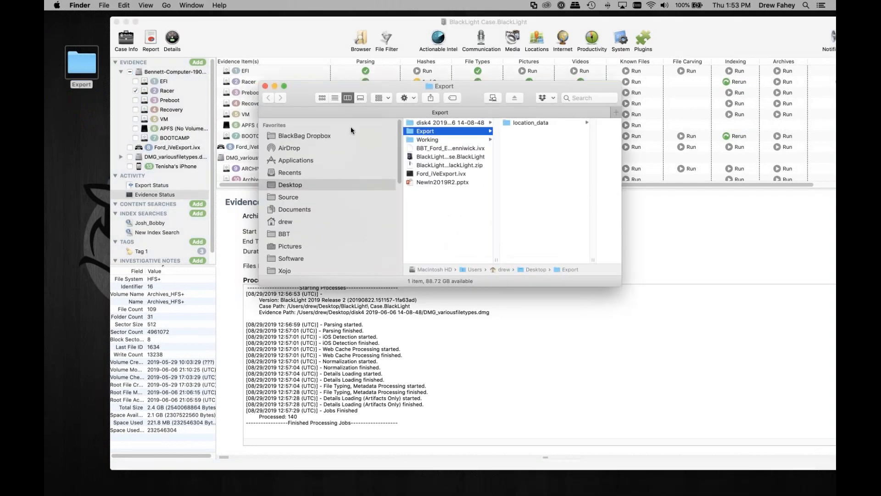
left_click(532, 124)
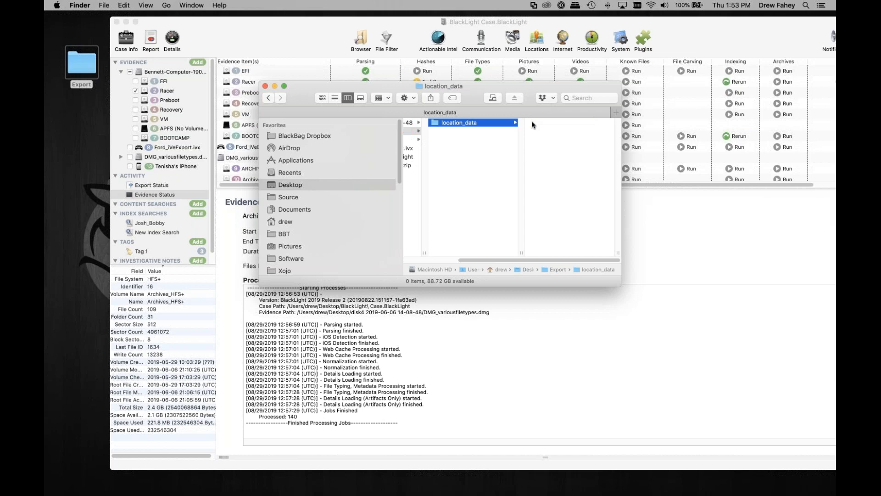
key("super+BackSpace")
scroll(527, 125, "left", 3)
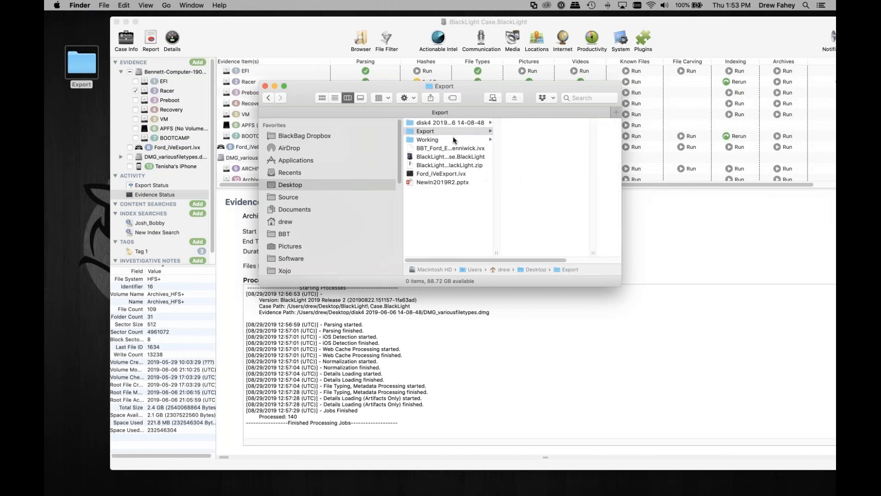
left_click(265, 86)
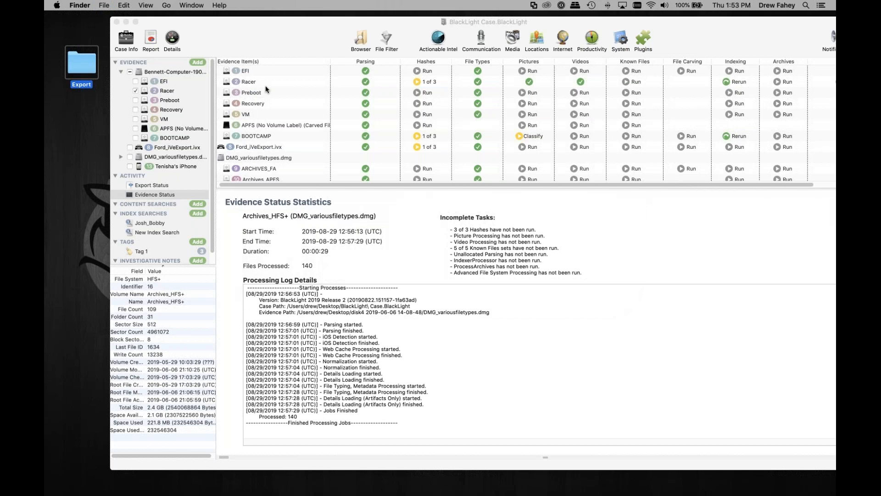
Return to BlackLight and review the L01 segment size choices in the export preferences, leaving the setting at 0.
left_click(289, 23)
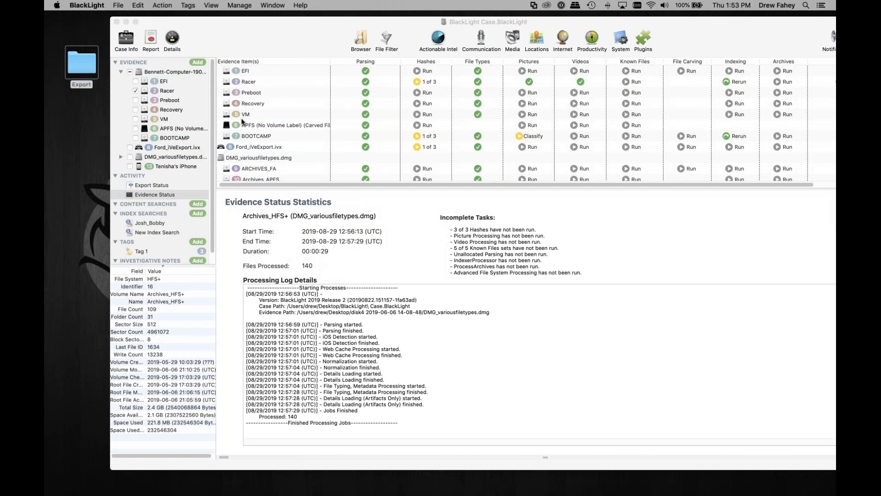
left_click(234, 29)
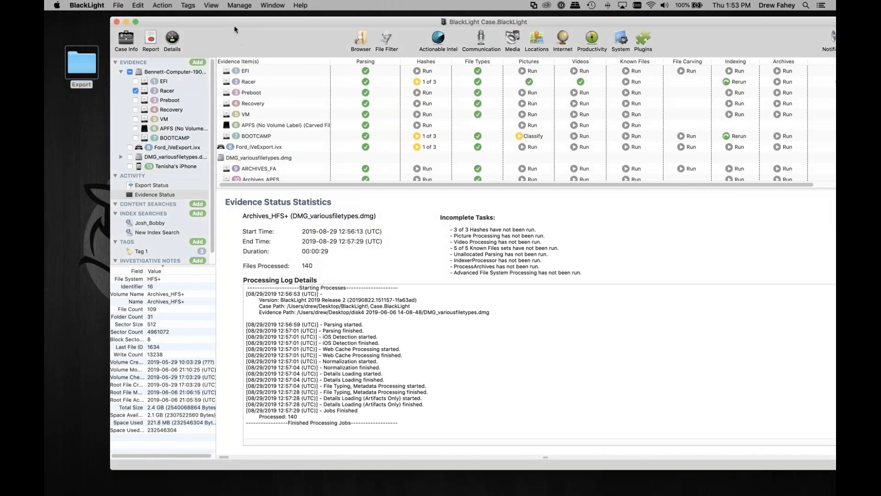
left_click(100, 6)
left_click(104, 35)
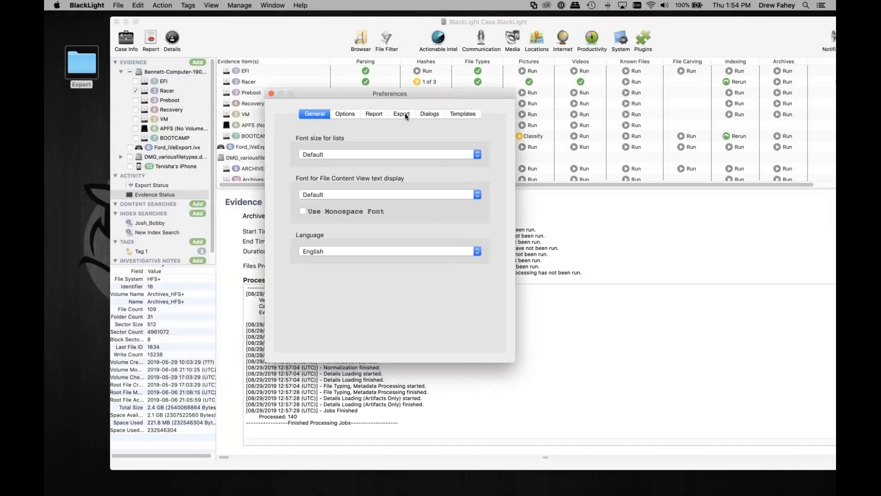
left_click(405, 114)
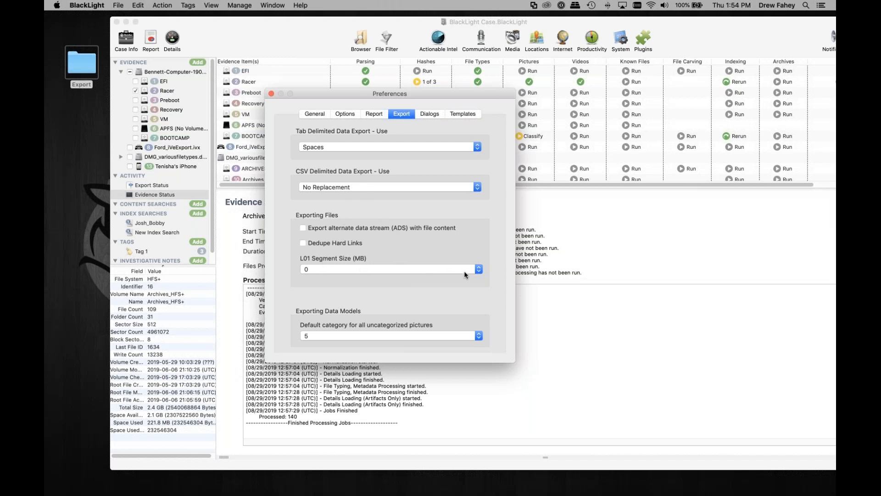
left_click(478, 271)
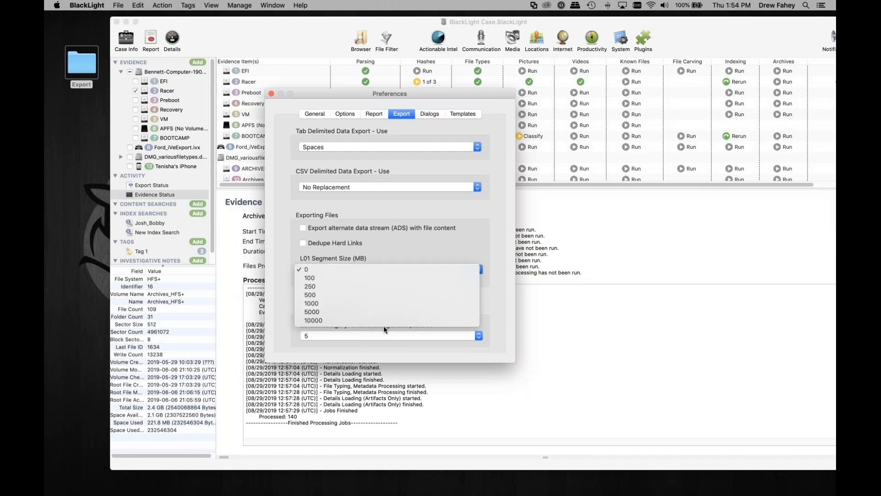
left_click(478, 258)
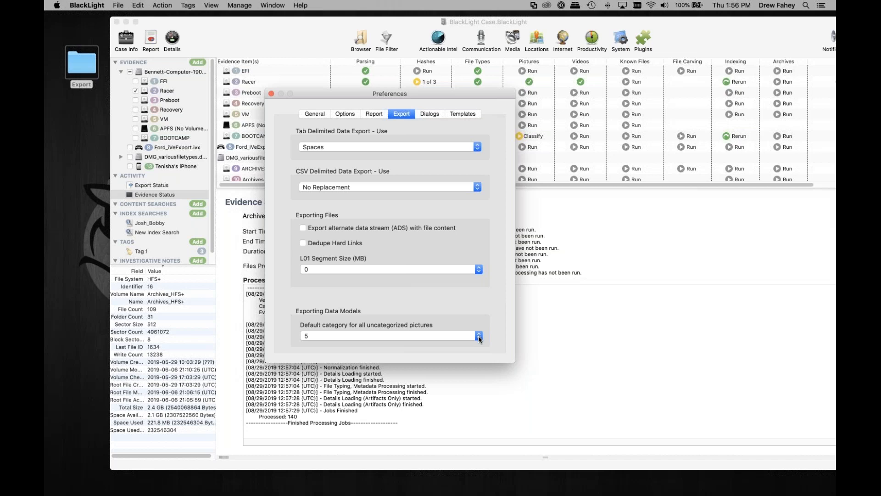
View the default category choices for uncategorized pictures, keep 5, and close the preferences.
left_click(479, 337)
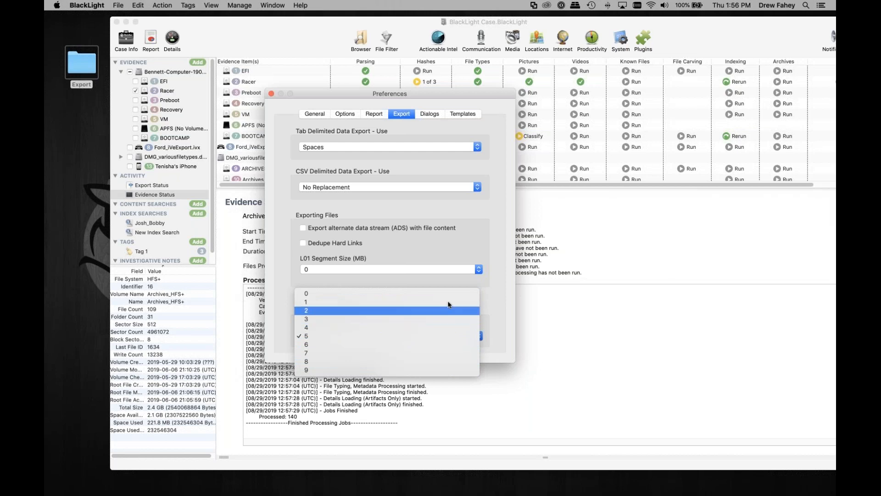
left_click(399, 335)
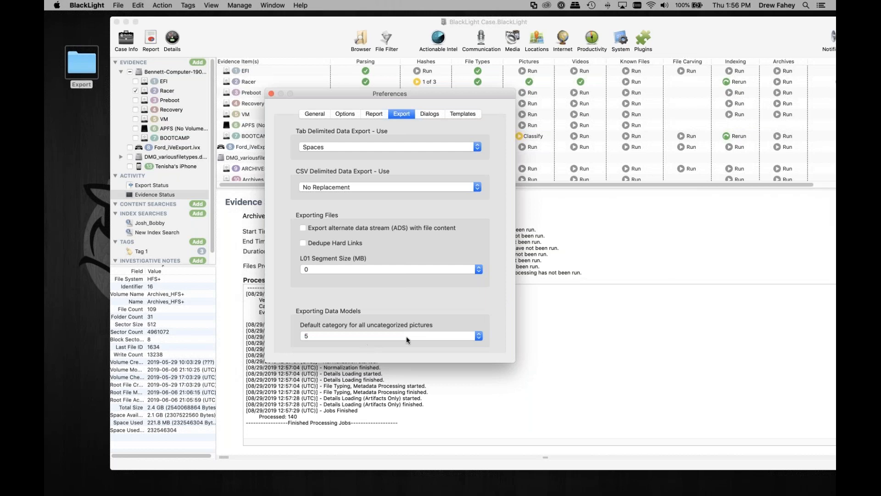
left_click(271, 94)
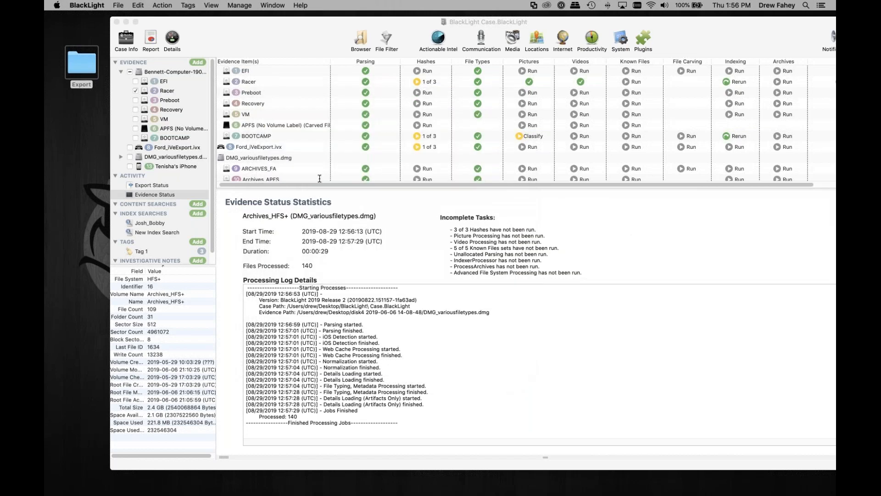
Browse the Racer volume's file system and open the user's home folder inside Users.
left_click(242, 24)
left_click_drag(242, 25, 241, 24)
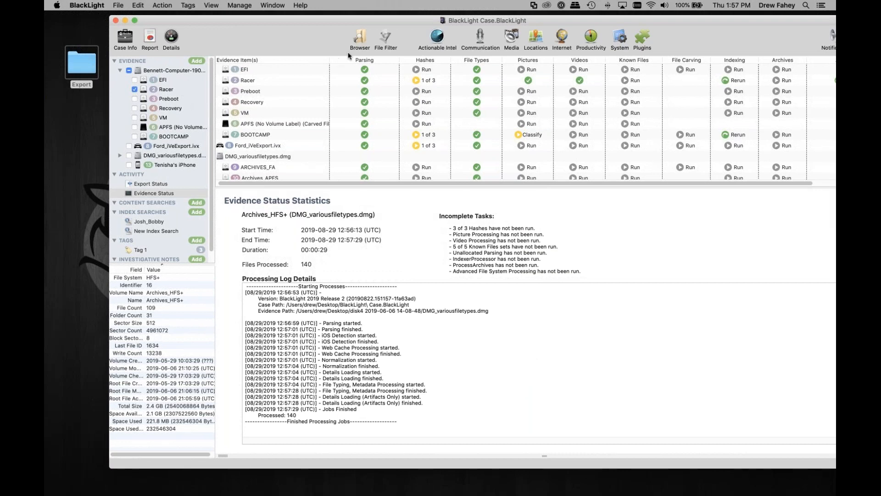
left_click(362, 40)
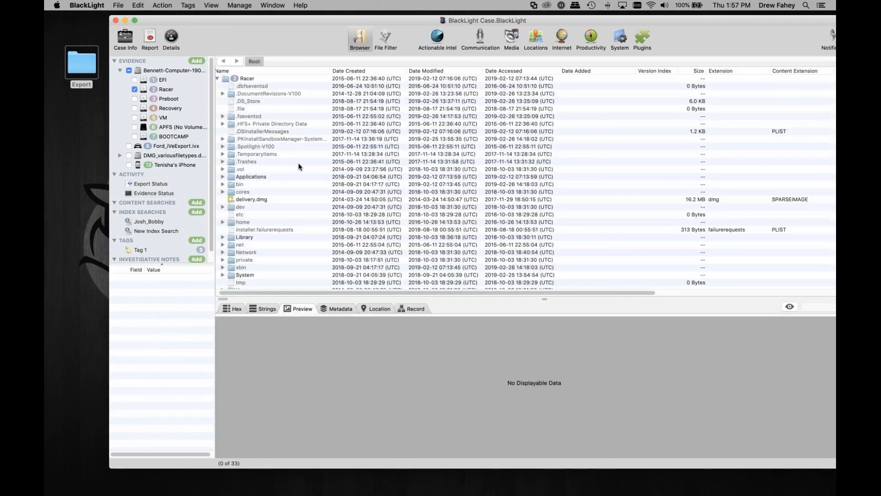
scroll(298, 167, "down", 3)
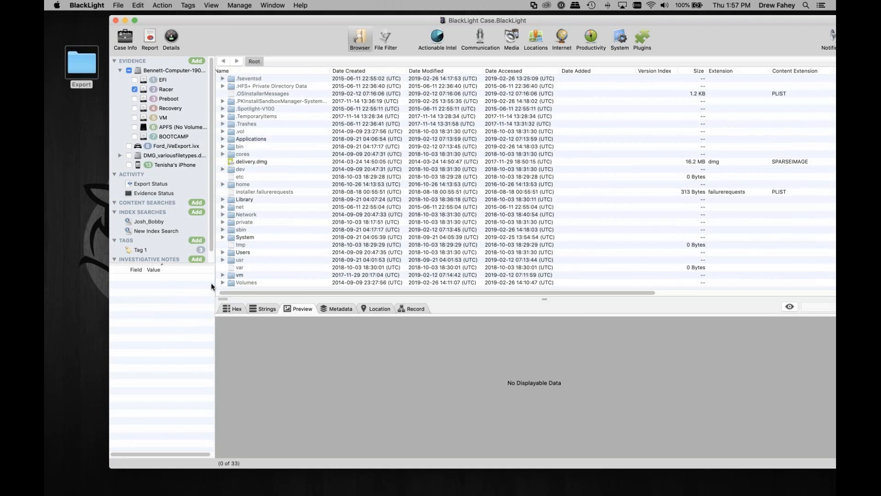
double_click(243, 253)
double_click(236, 91)
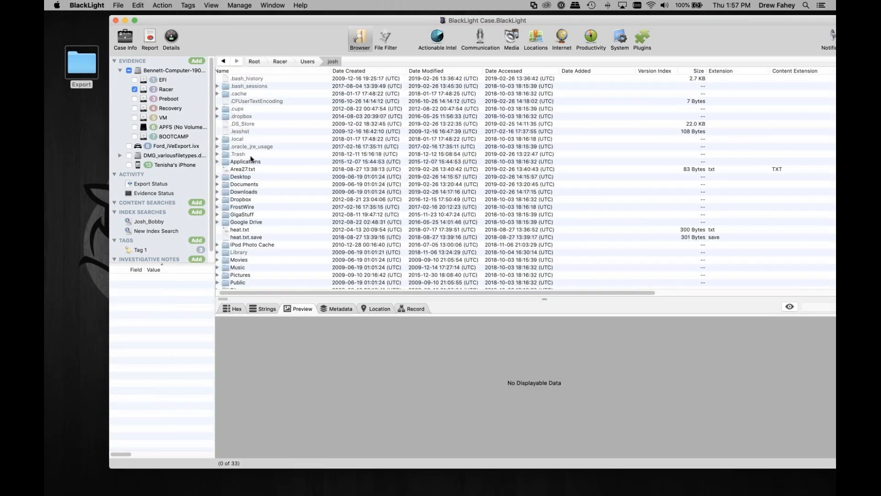
scroll(299, 217, "down", 3)
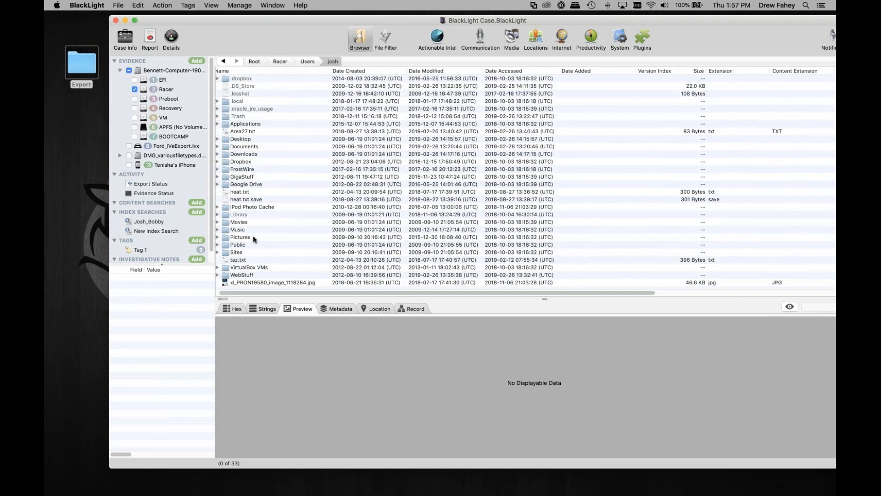
Look through the Downloads and Documents folders in the user's home folder and collapse them again.
left_click(217, 155)
scroll(225, 106, "down", 3)
left_click(217, 86)
scroll(223, 174, "up", 2)
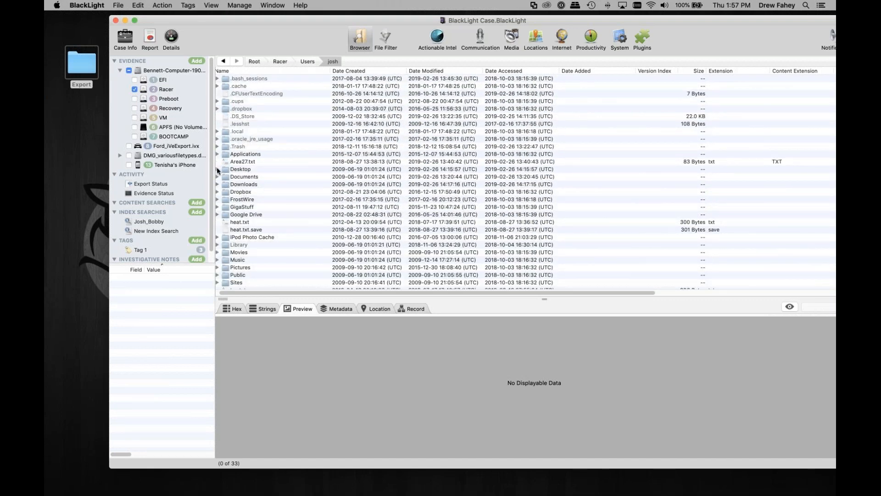
left_click(216, 177)
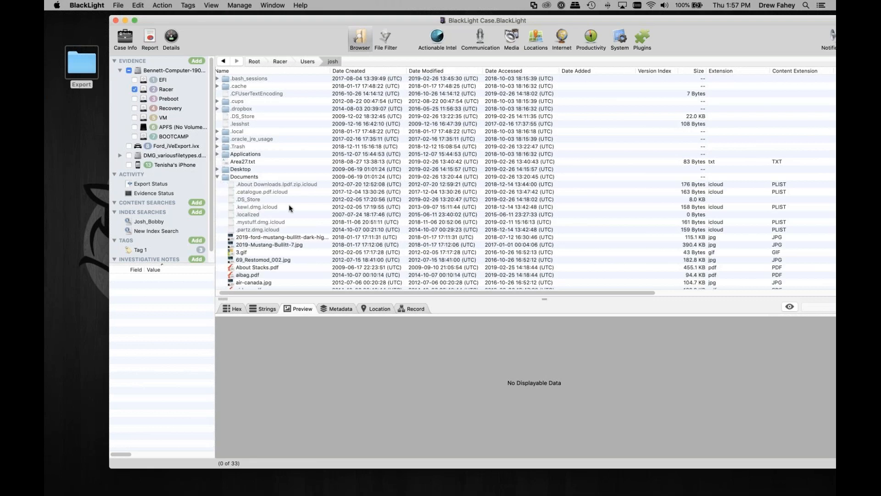
scroll(288, 205, "down", 6)
scroll(288, 205, "up", 2)
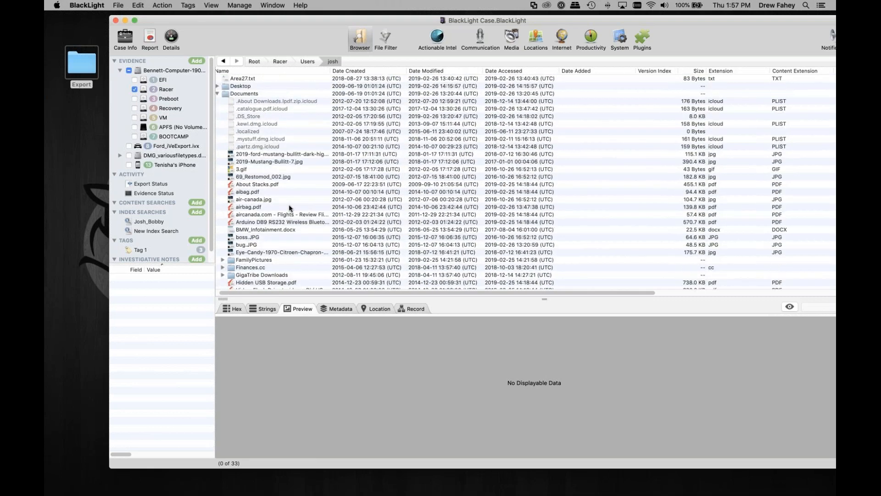
left_click(217, 94)
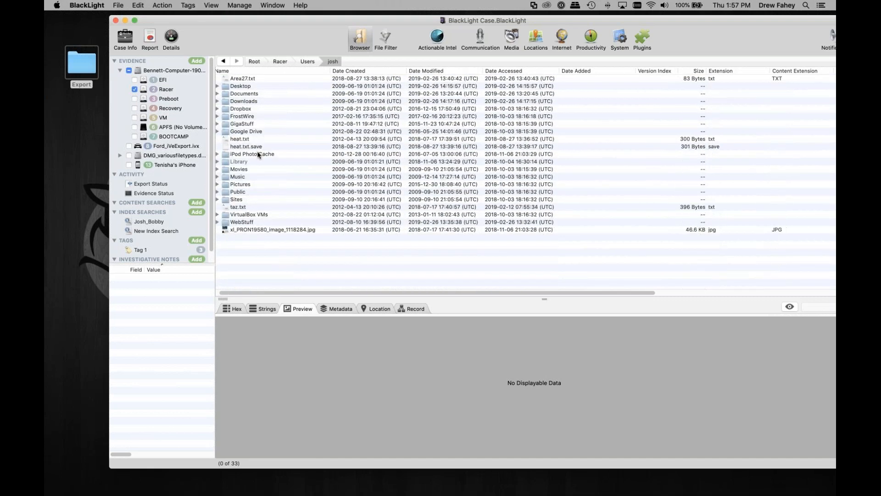
Expand the Google Drive folder and view the export options for selected files, closing them without exporting.
left_click(217, 131)
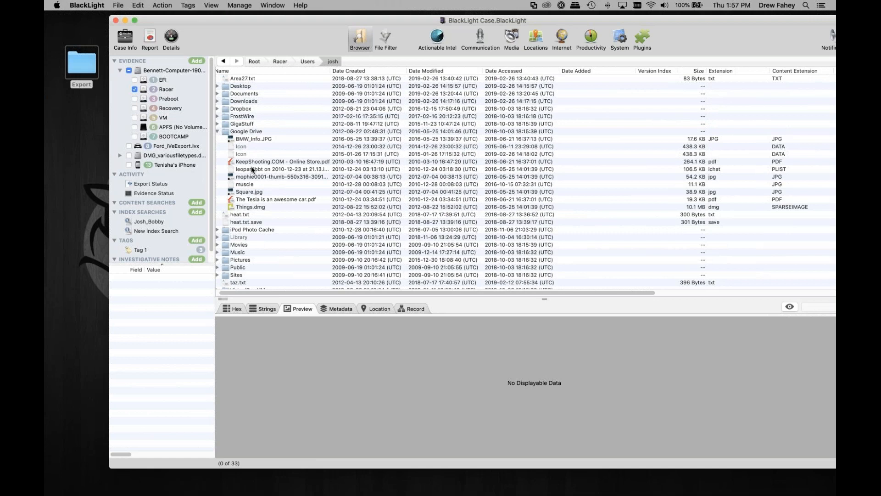
right_click(243, 135)
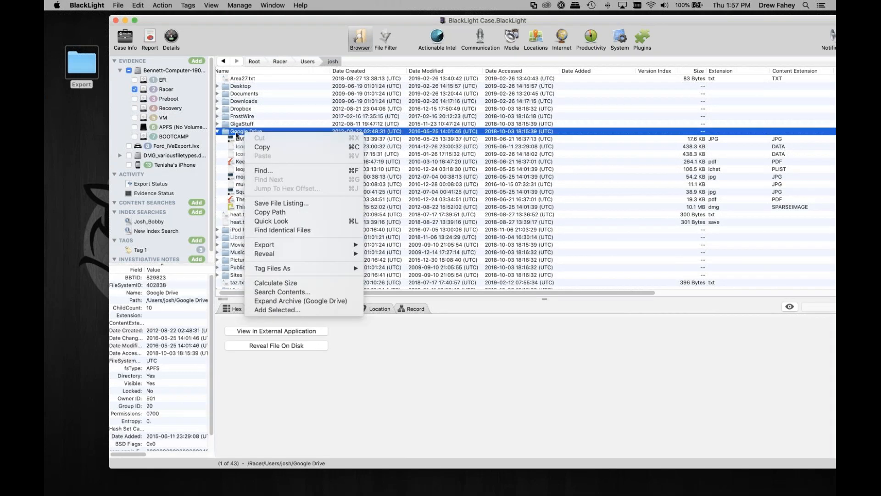
left_click(237, 133)
right_click(237, 134)
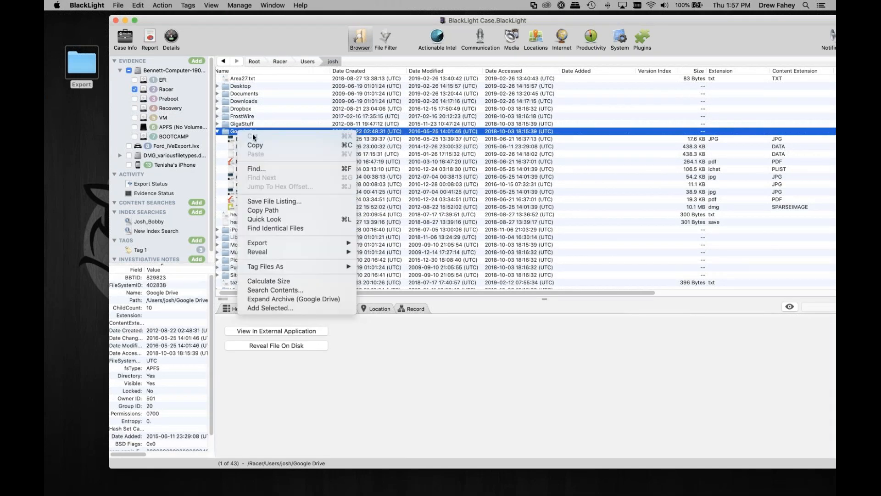
mouse_move(314, 247)
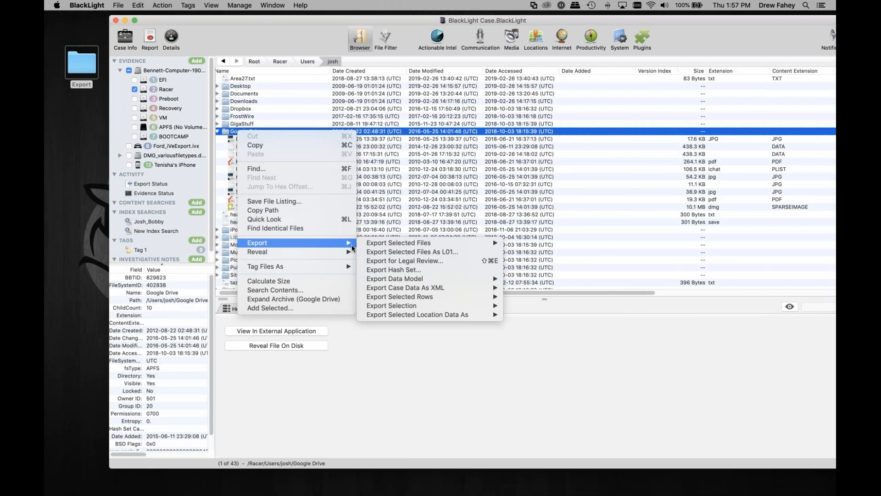
mouse_move(381, 245)
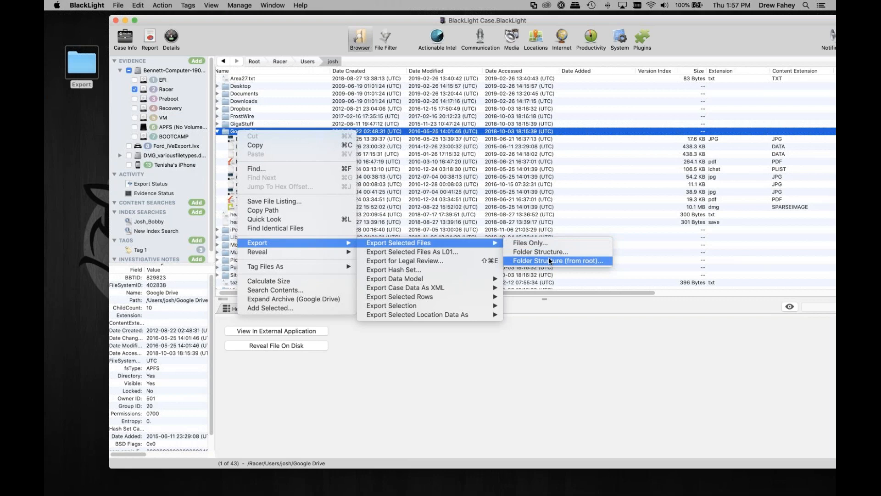
left_click(279, 47)
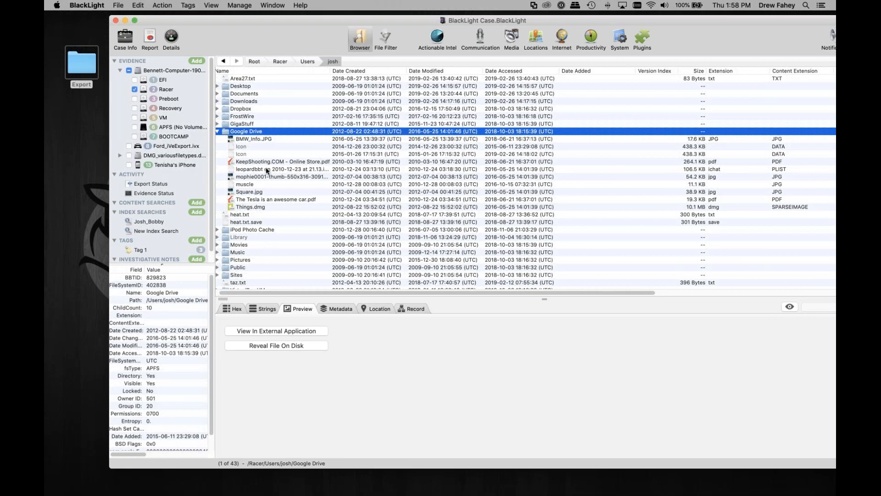
Export the Google Drive folder as Folder Structure (from root) into the Export folder on the Desktop.
right_click(245, 134)
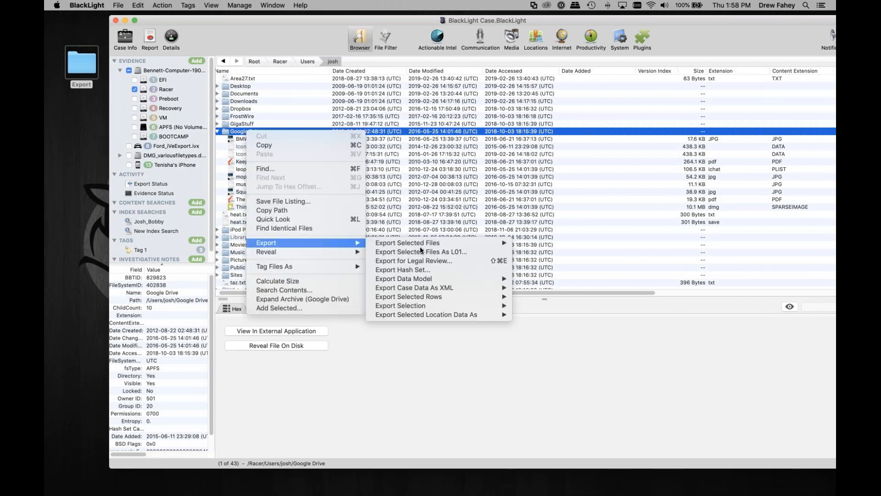
mouse_move(456, 244)
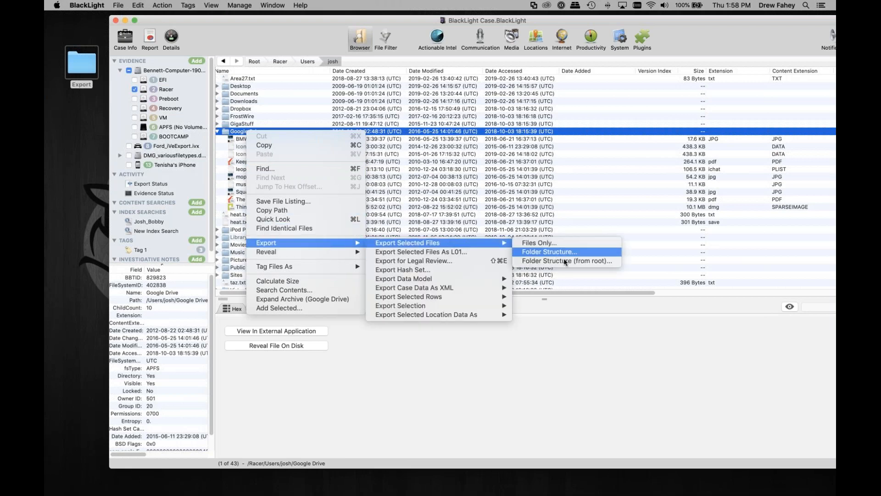
left_click(563, 260)
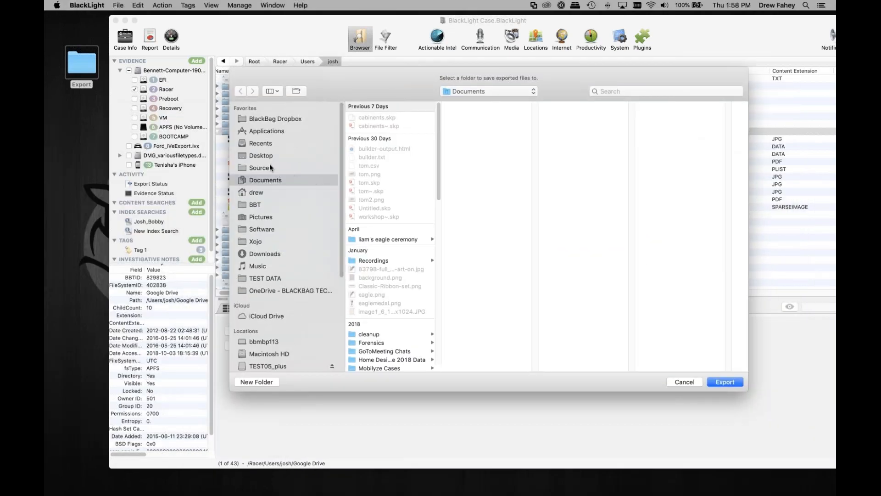
left_click(266, 156)
left_click(379, 120)
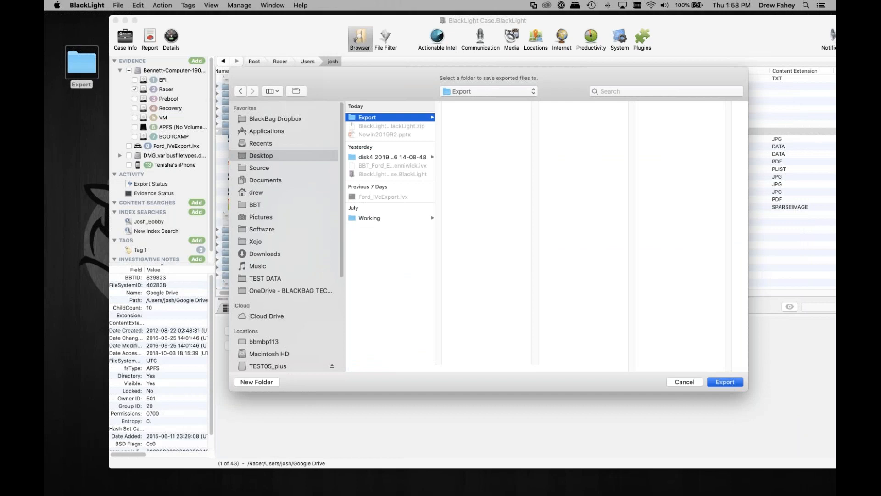
left_click(726, 381)
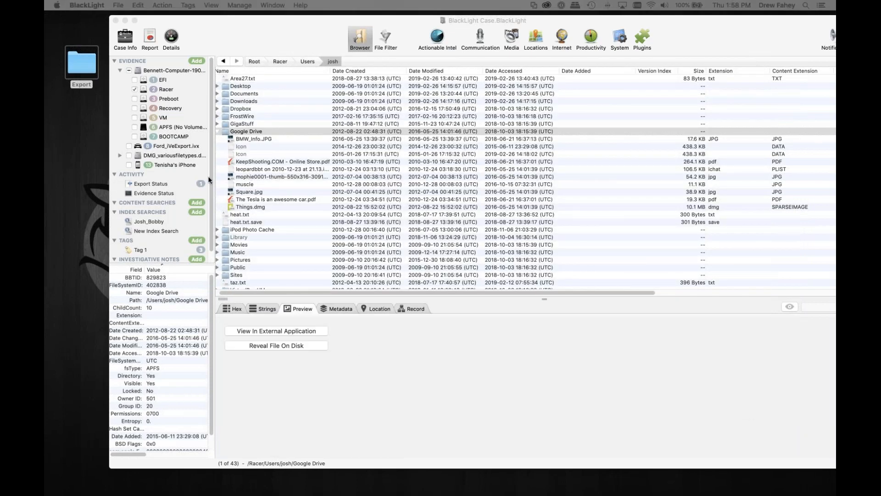
Open the Export folder in Finder and browse the exported 2_Racer folder structure down to the Google Drive files.
double_click(83, 60)
left_click(566, 122)
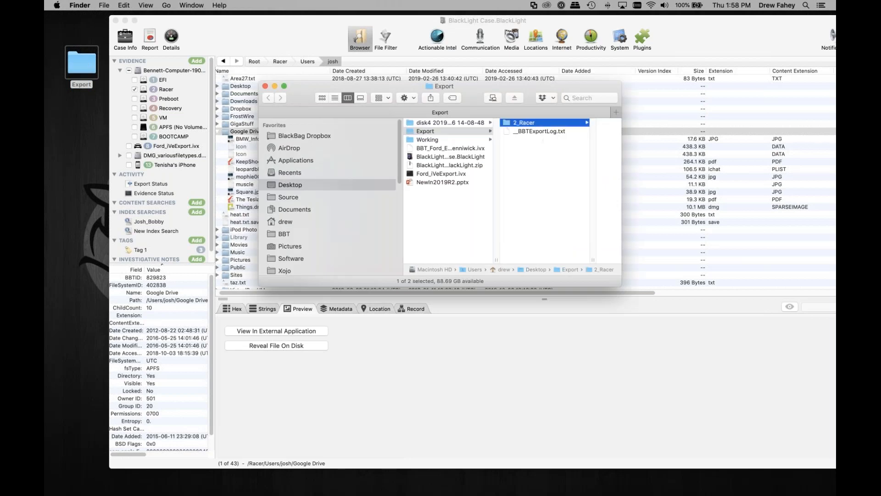
left_click_drag(309, 96, 121, 176)
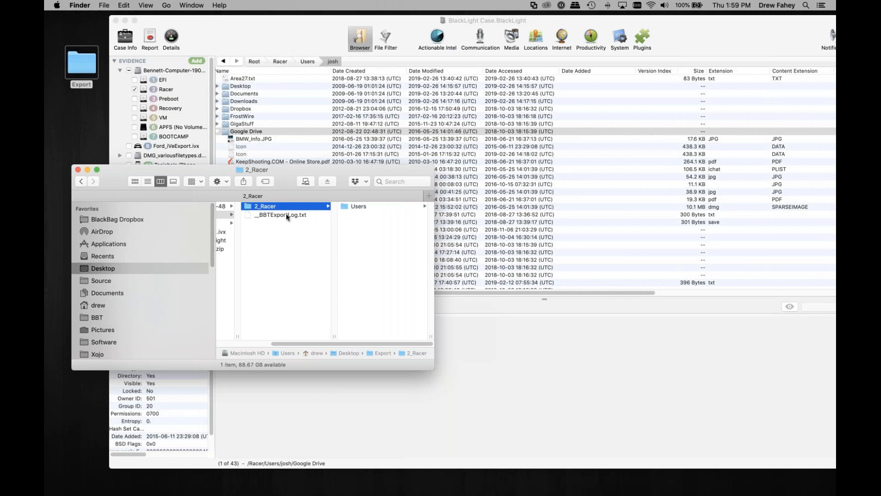
left_click(359, 206)
left_click(362, 207)
left_click(365, 208)
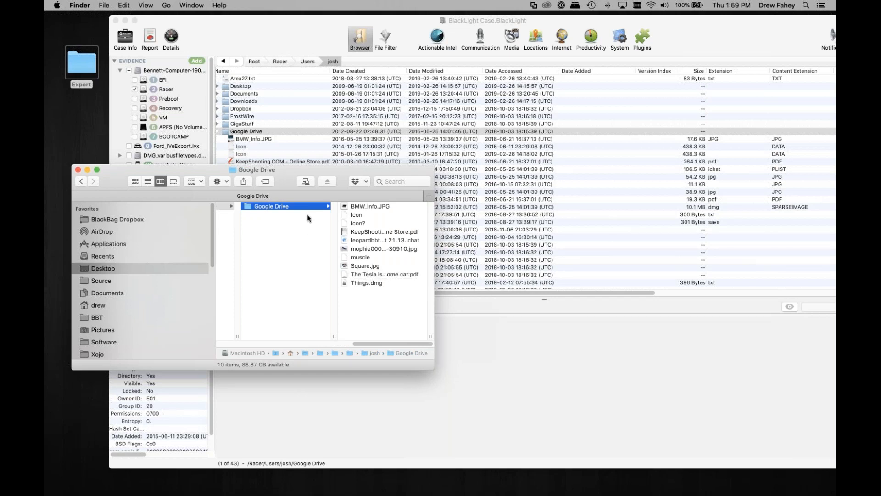
left_click(278, 36)
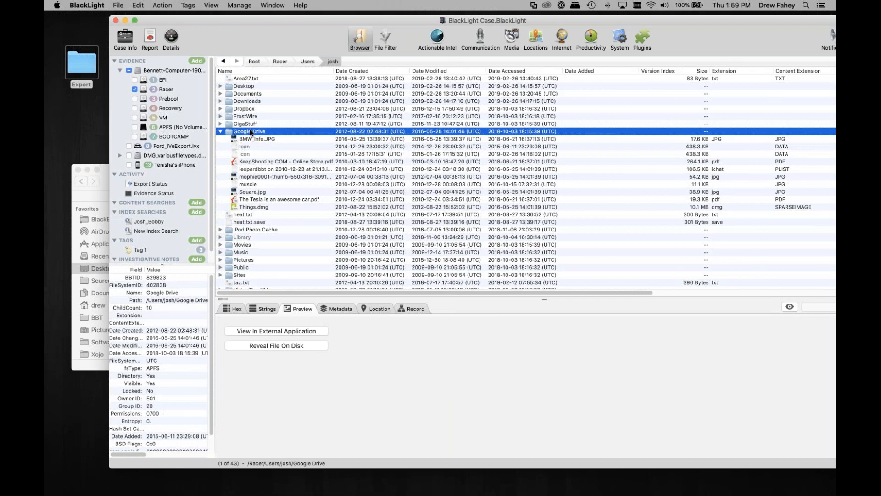
right_click(252, 131)
mouse_move(353, 241)
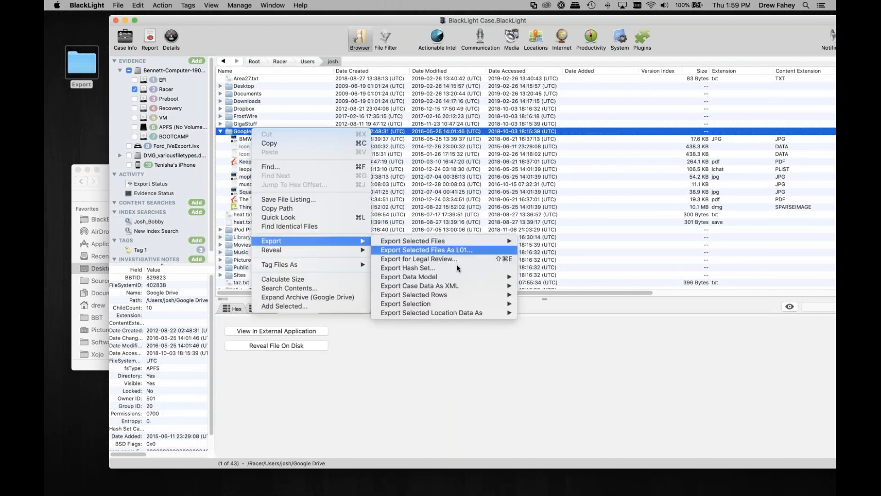
mouse_move(442, 241)
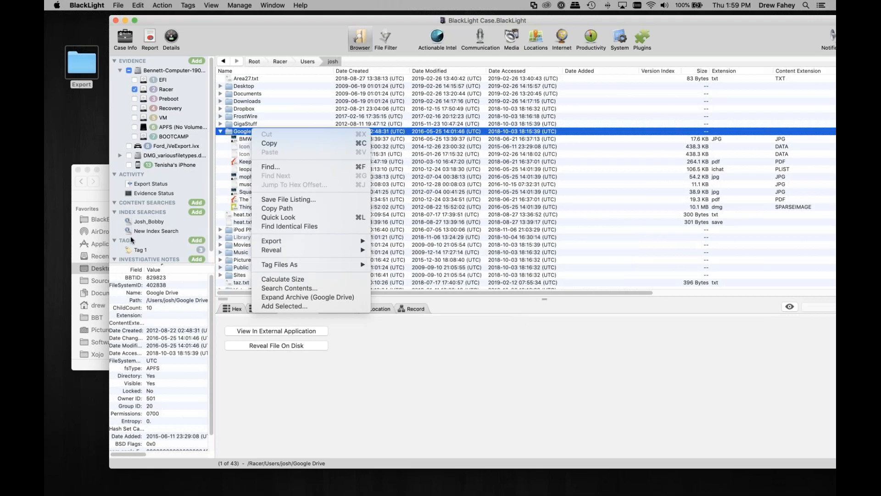
left_click(101, 188)
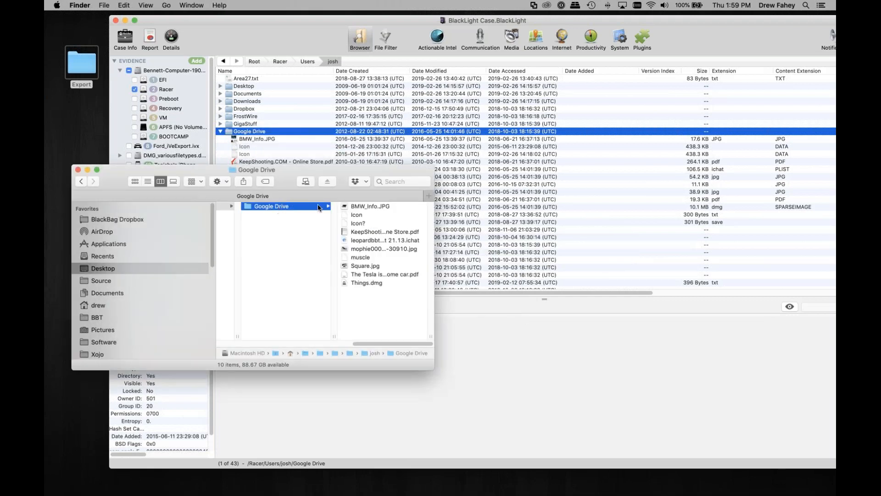
Export the Google Drive folder from BlackLight as a logical evidence file named Files.L01 in the Export folder.
left_click(258, 42)
right_click(248, 134)
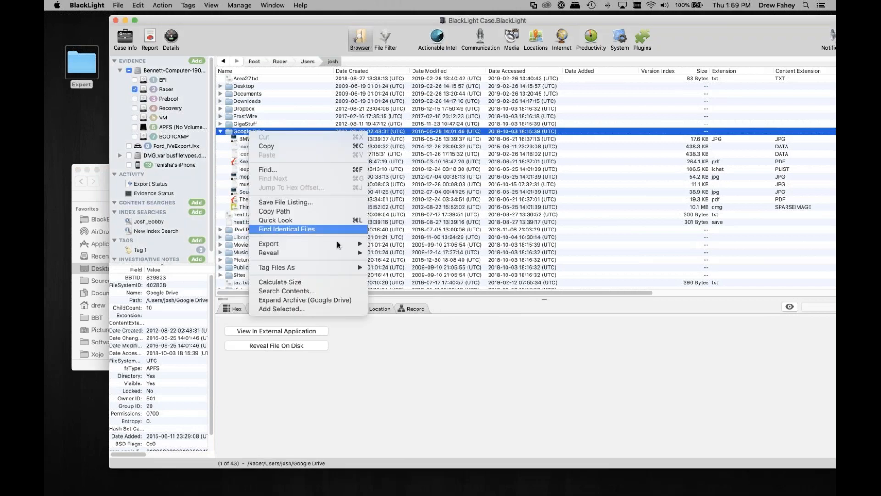
mouse_move(336, 245)
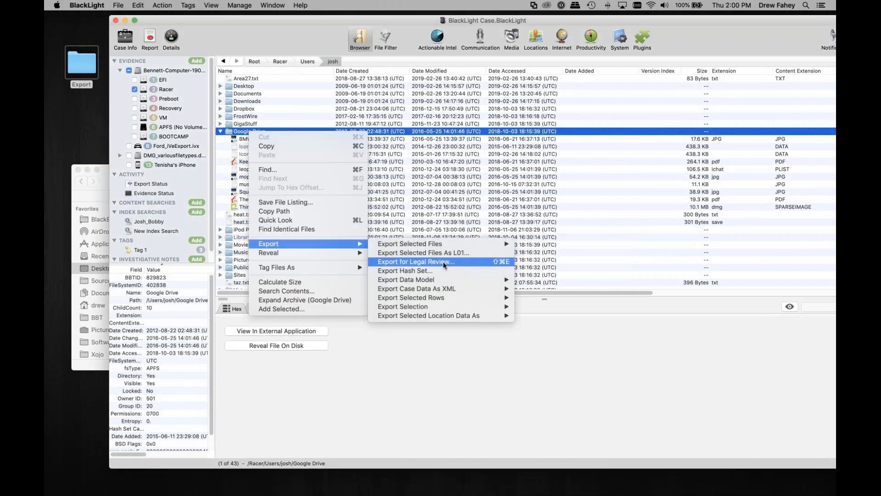
left_click(453, 253)
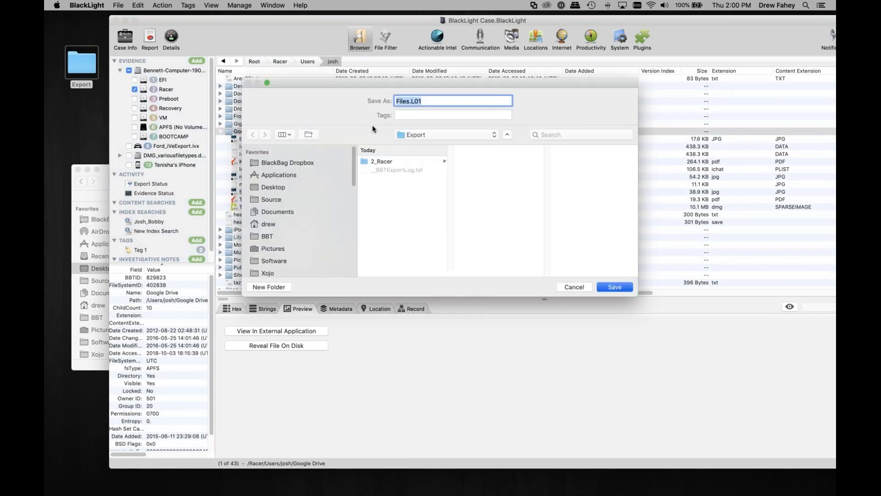
key("Return")
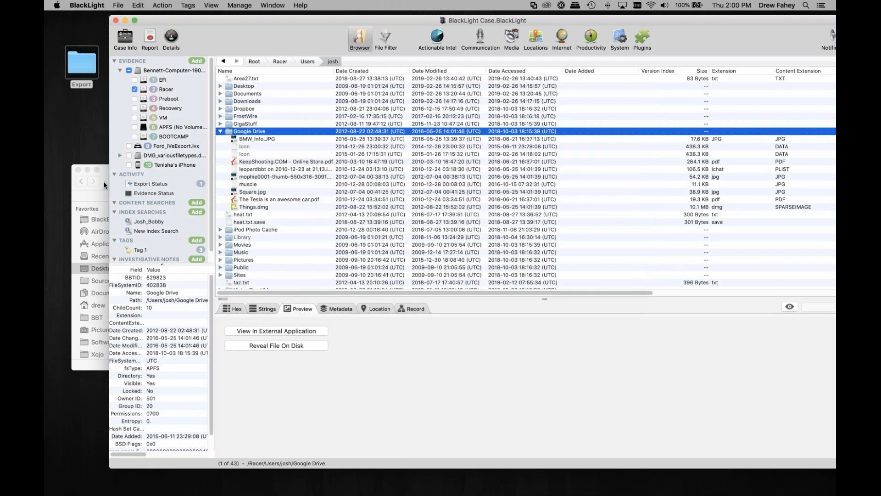
Switch to Finder, locate Files.L01 in the Export folder, and add it to the evidence of the BlackLight case.
left_click(104, 180)
left_click_drag(103, 181, 115, 243)
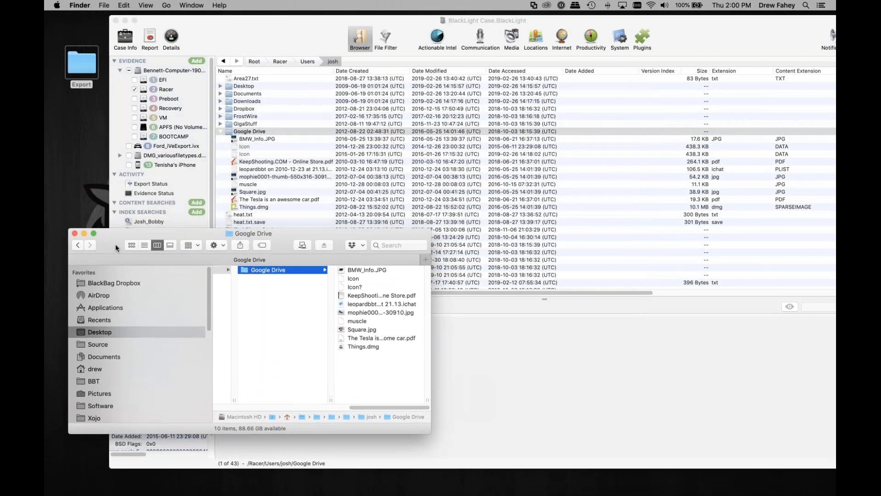
scroll(252, 305, "left", 8)
left_click(331, 291)
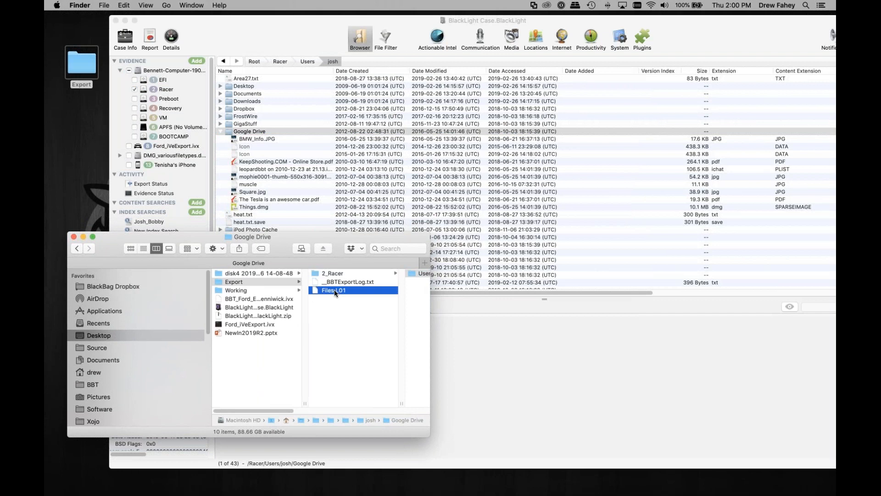
left_click_drag(244, 291, 174, 179)
left_click_drag(112, 241, 92, 287)
left_click_drag(219, 335, 168, 153)
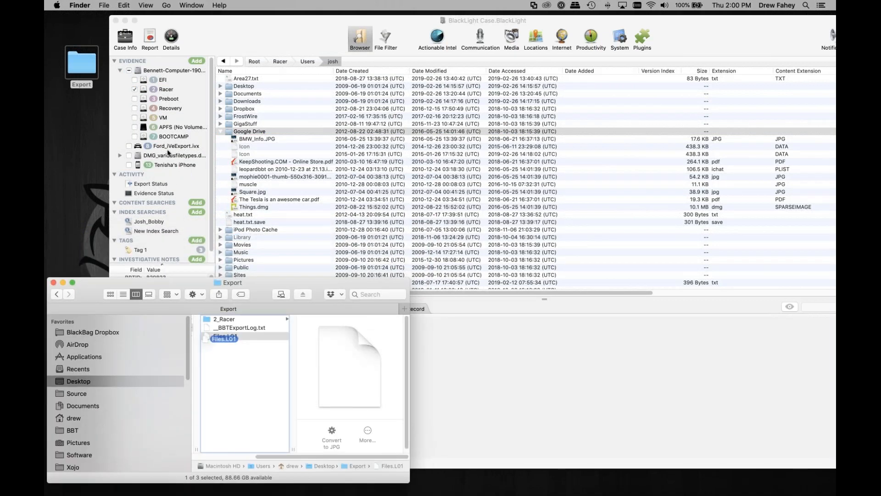
Turn off Calculate Hashes and File Signature Analysis for Files.L01 and start ingesting it.
left_click(254, 42)
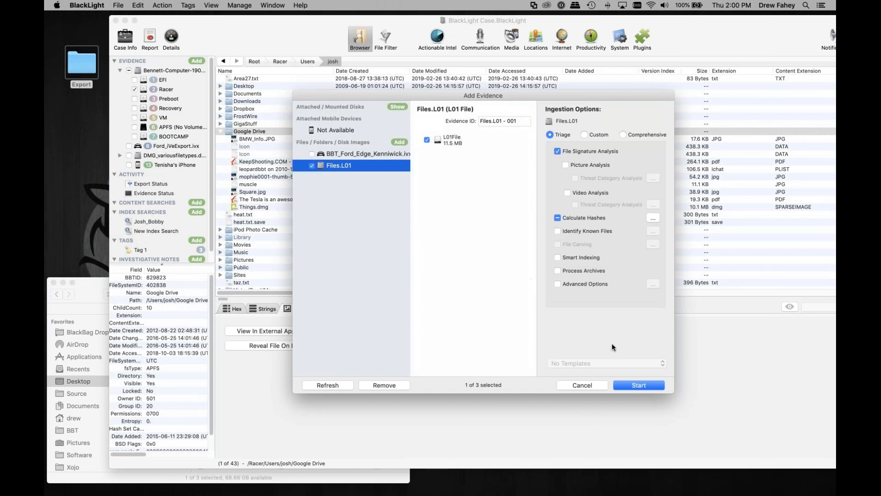
left_click(558, 218)
left_click(557, 151)
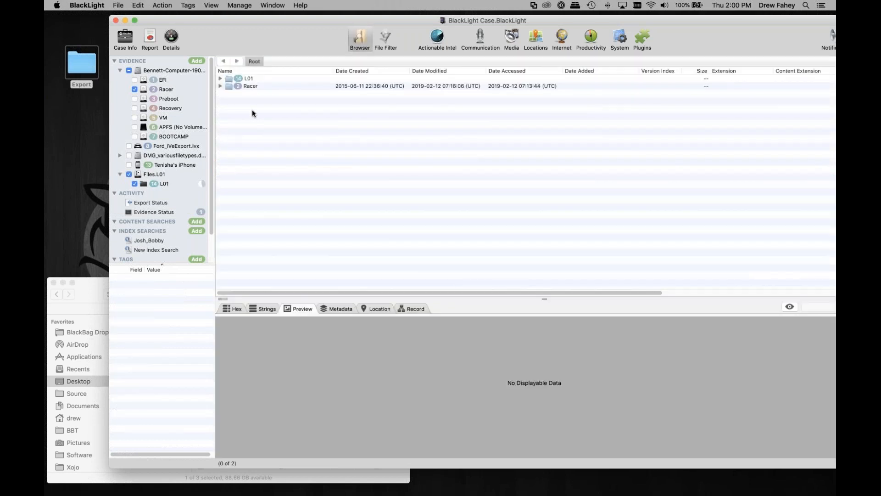
Expand the L01 evidence through Users and the user's home folder to view the Google Drive files.
left_click(220, 79)
left_click(225, 86)
left_click(232, 94)
left_click(237, 101)
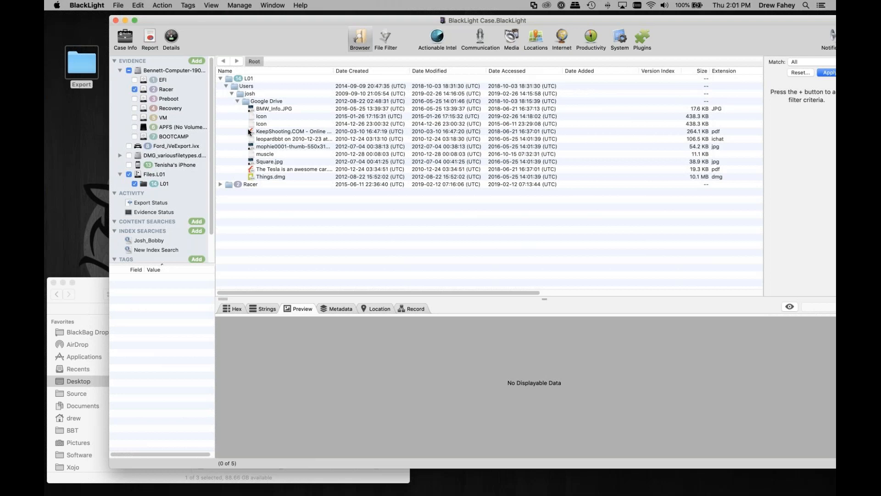
left_click_drag(249, 19, 228, 18)
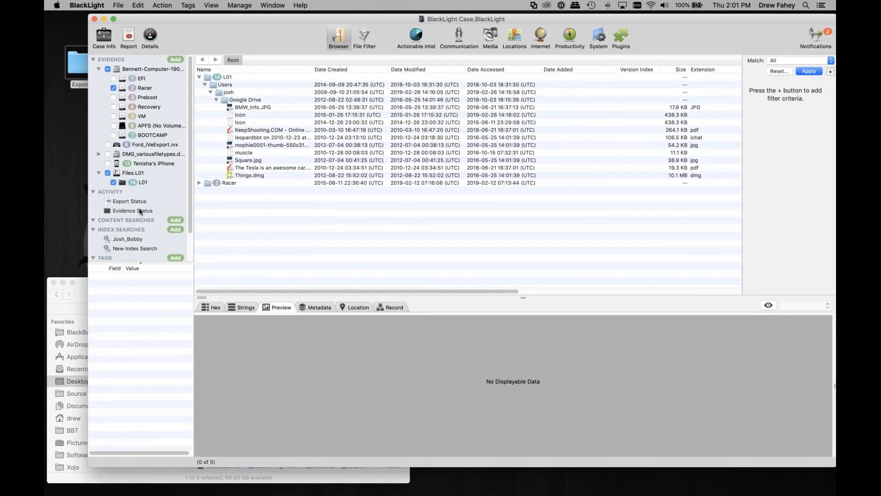
From Evidence Status, inspect the MKV video signature in the BOOTCAMP volume's file carving settings and cancel without carving.
left_click(140, 212)
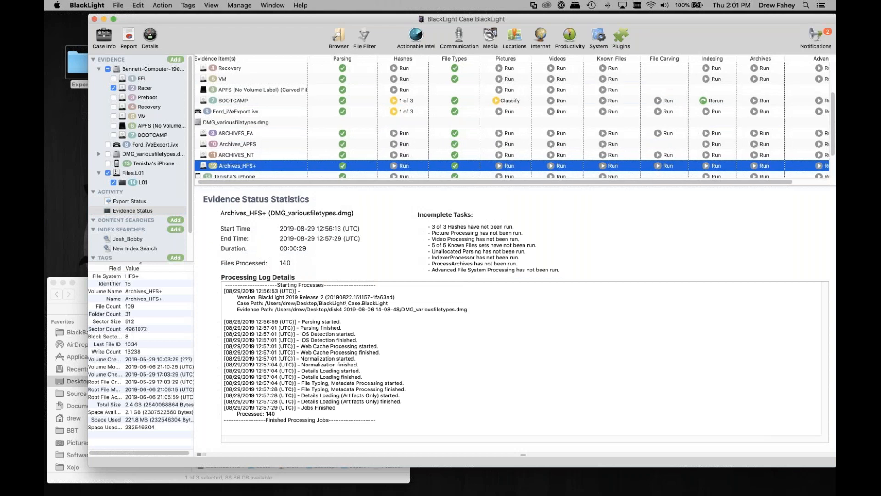
scroll(580, 161, "up", 3)
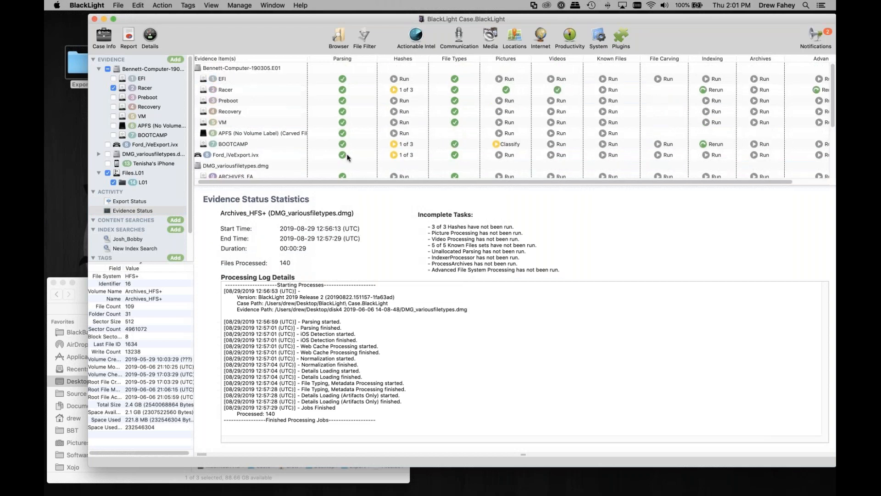
left_click(659, 144)
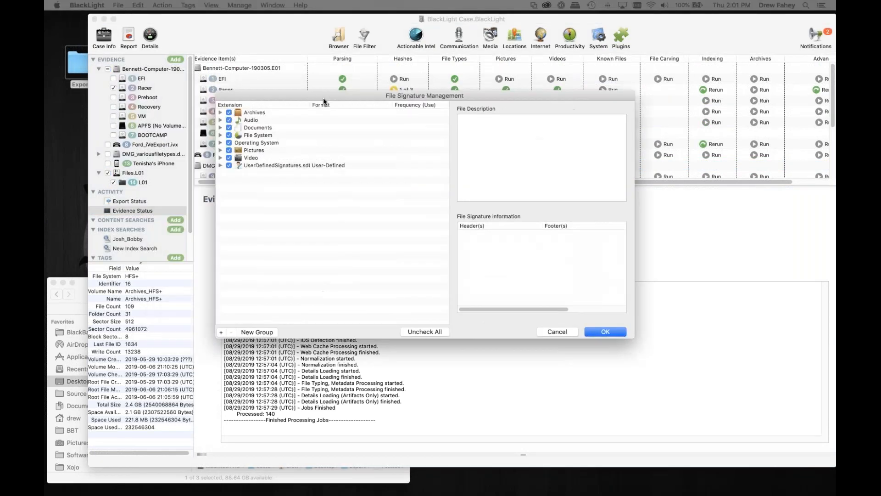
left_click(245, 158)
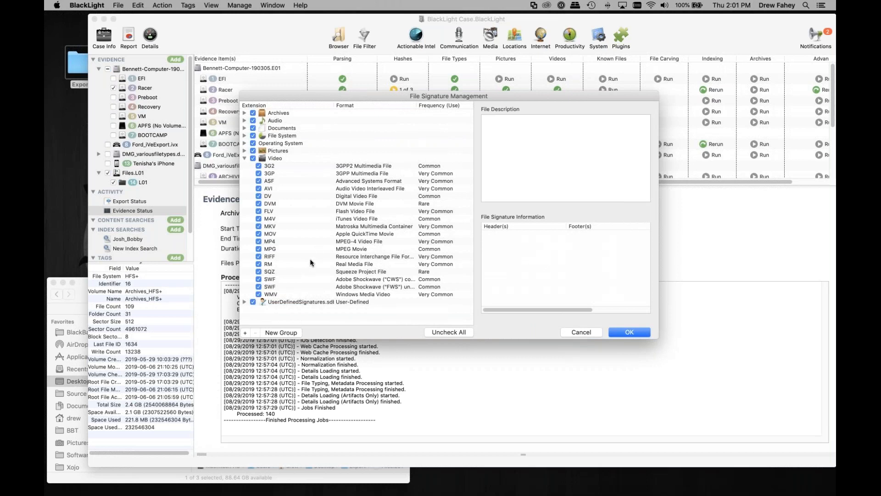
left_click(279, 227)
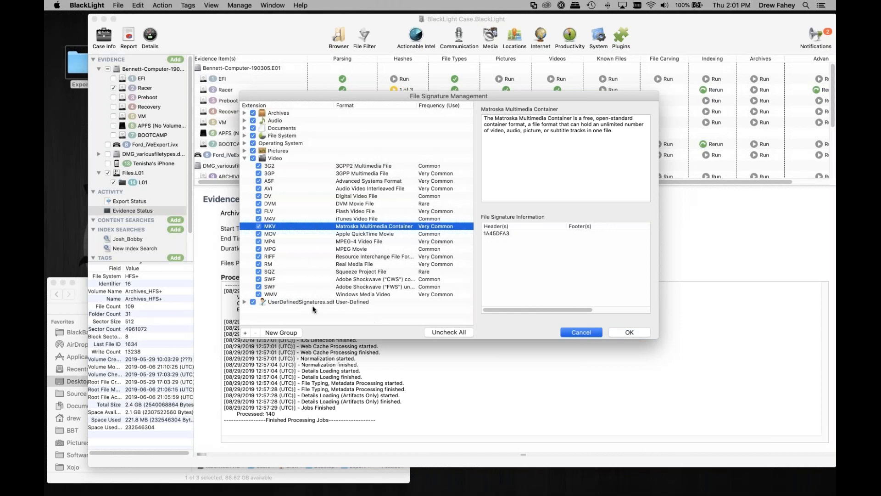
left_click(582, 333)
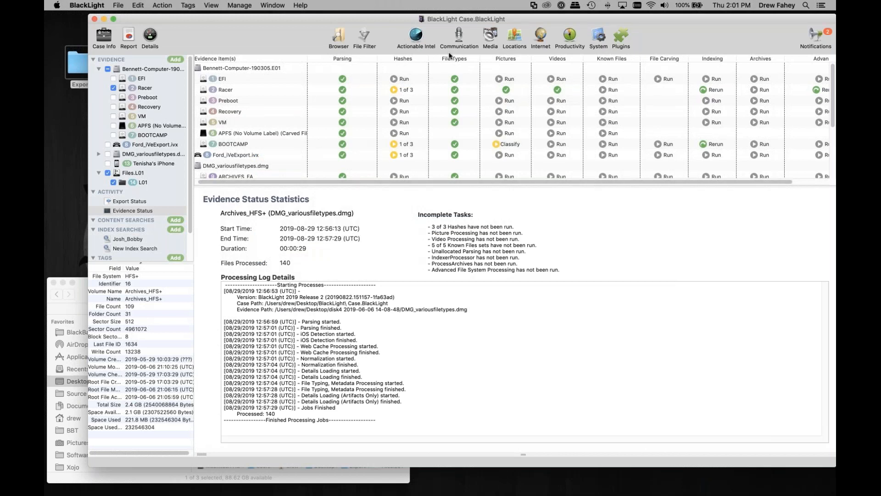
Show the Media view and restrict the selected evidence to the iPhone, deselecting Racer and Files.L01.
left_click(490, 37)
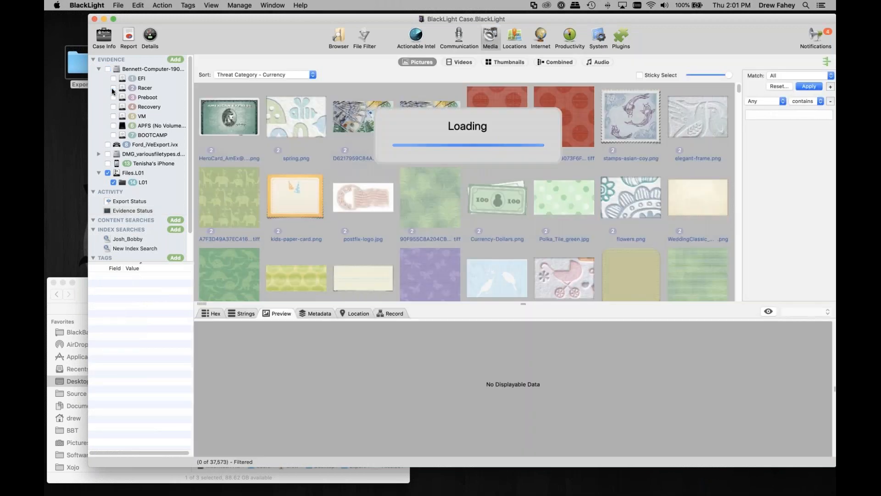
left_click(114, 88)
left_click(108, 172)
left_click(107, 163)
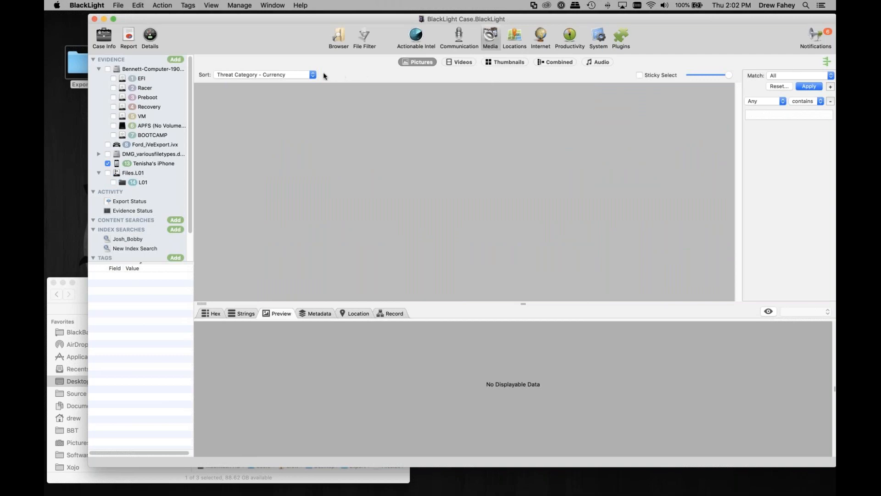
Review the file types available for the Kind condition in the File Filter without changing the zip choice.
left_click(369, 47)
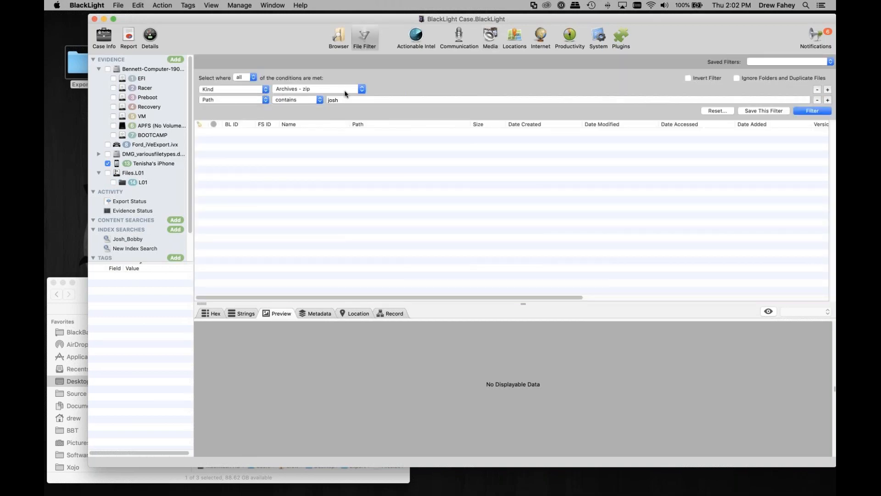
left_click(358, 87)
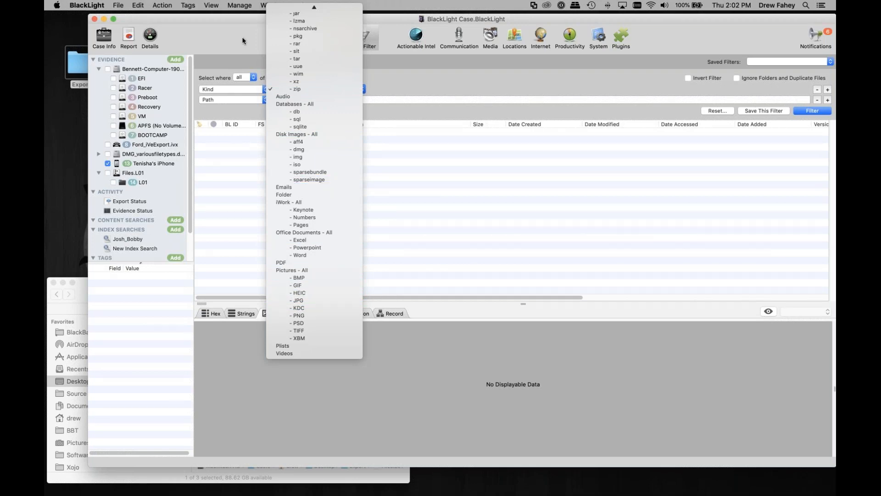
left_click(234, 25)
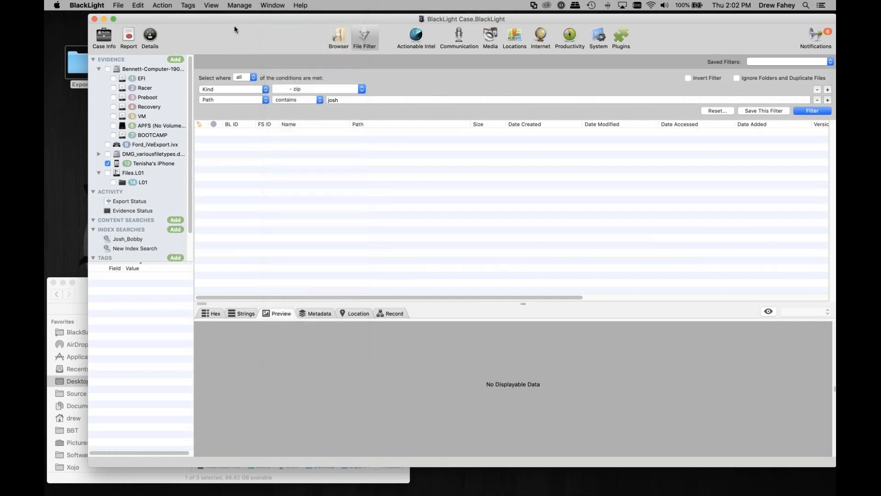